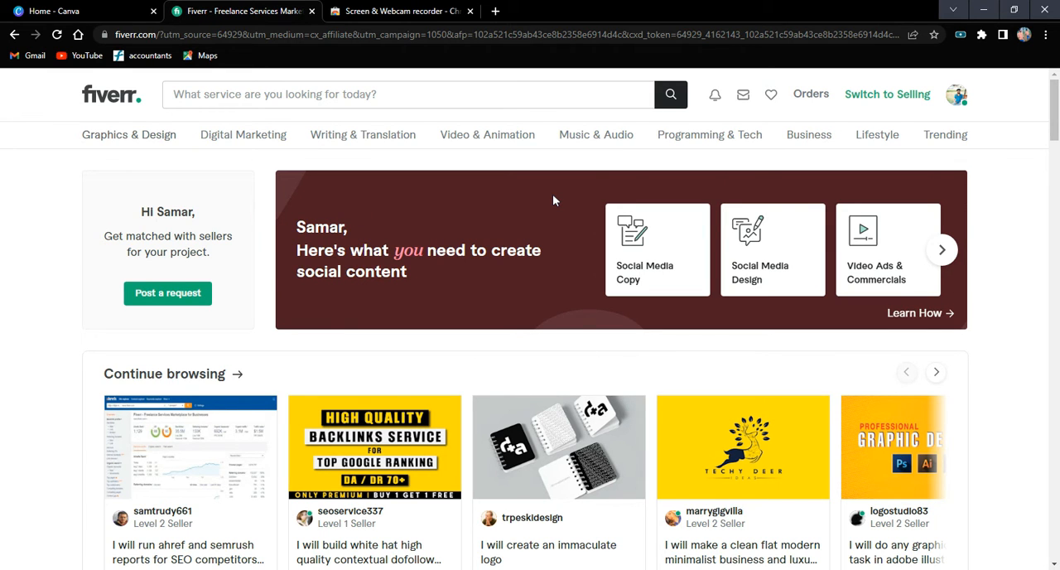
# Open the seller dashboard from the Fiverr account and look over it.
pyautogui.moveTo(559, 156)
pyautogui.click(958, 97)
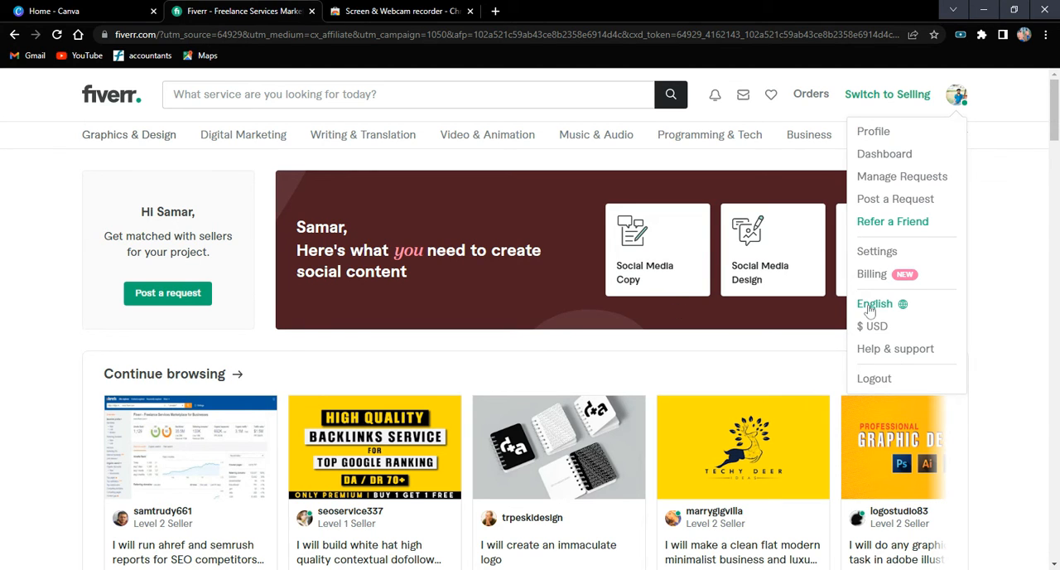
pyautogui.click(884, 155)
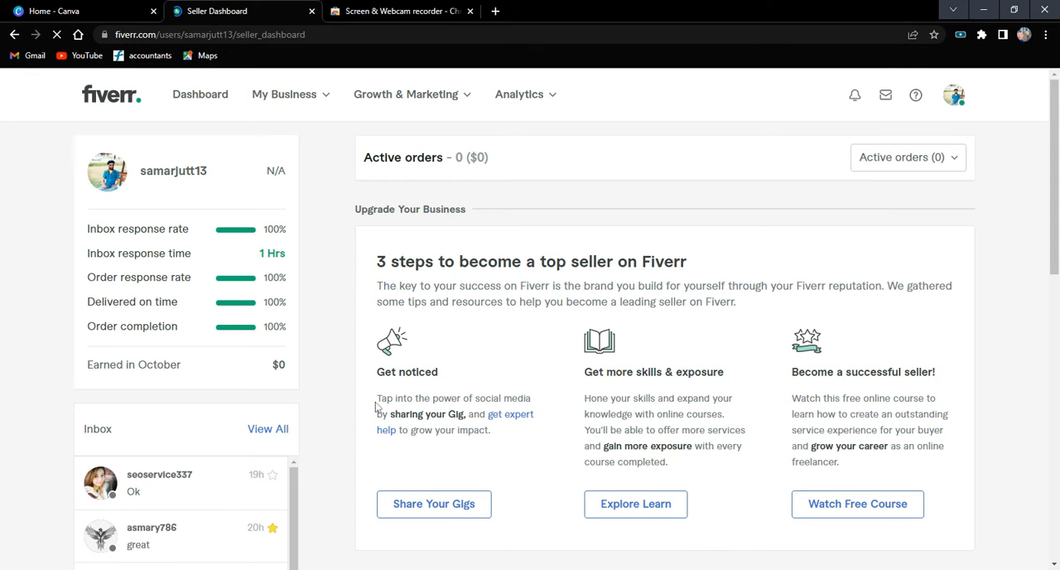
pyautogui.scroll(-4, 377, 406)
pyautogui.scroll(3, 377, 406)
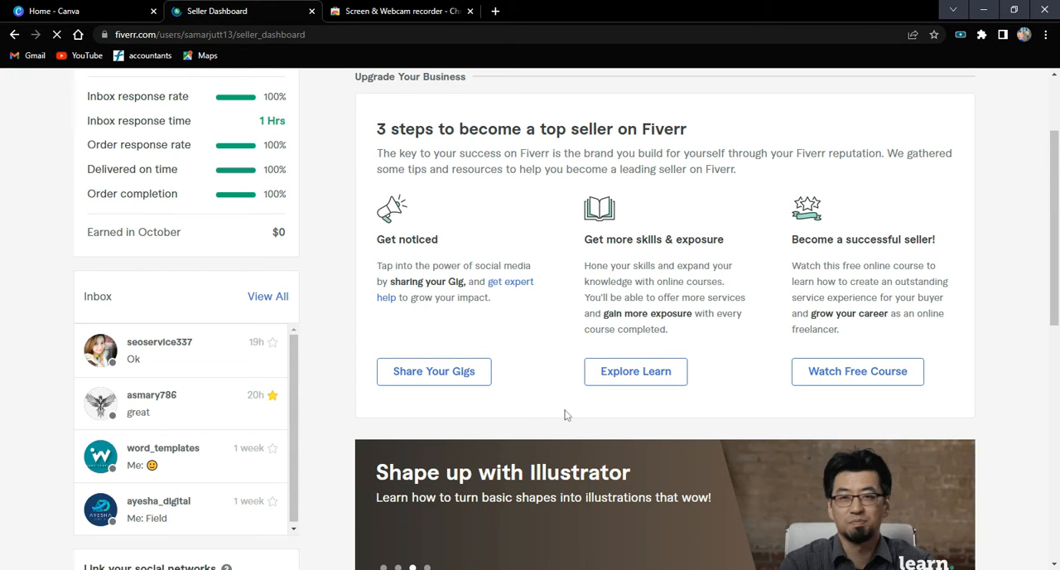
pyautogui.scroll(2, 283, 240)
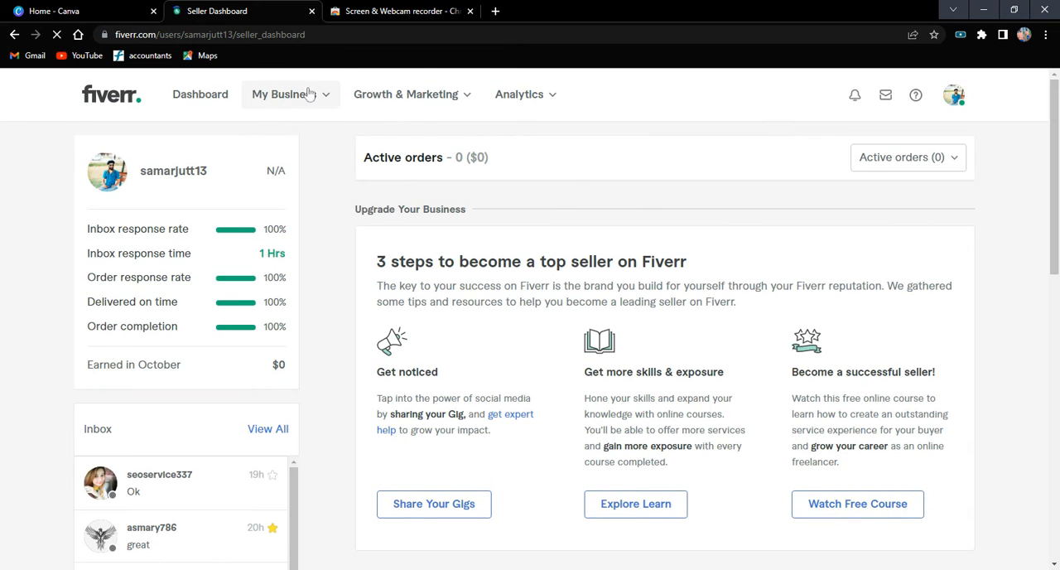
# Go to the list of own gigs and start creating a new gig.
pyautogui.moveTo(308, 94)
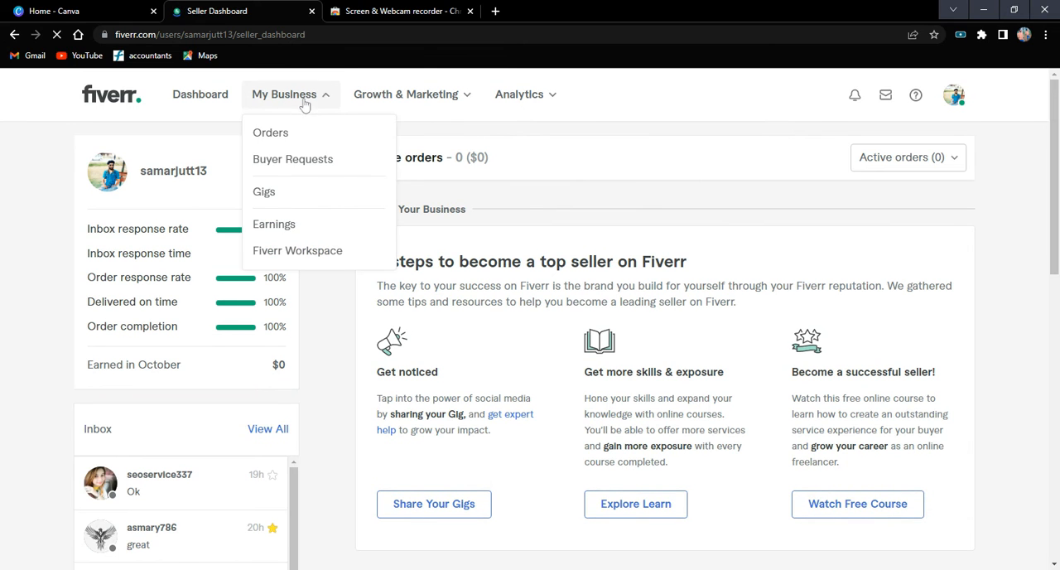
pyautogui.click(264, 191)
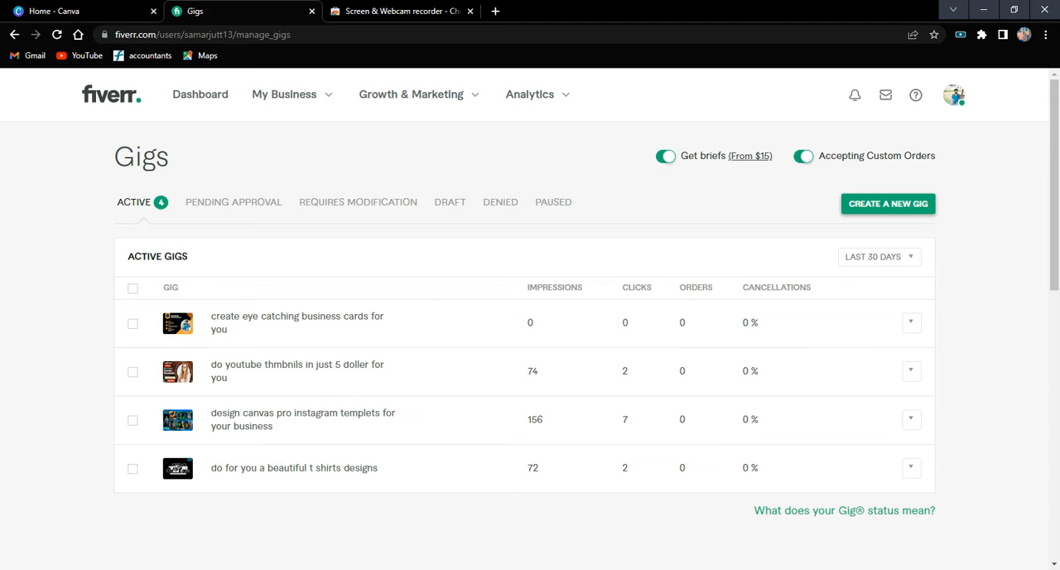
pyautogui.click(861, 212)
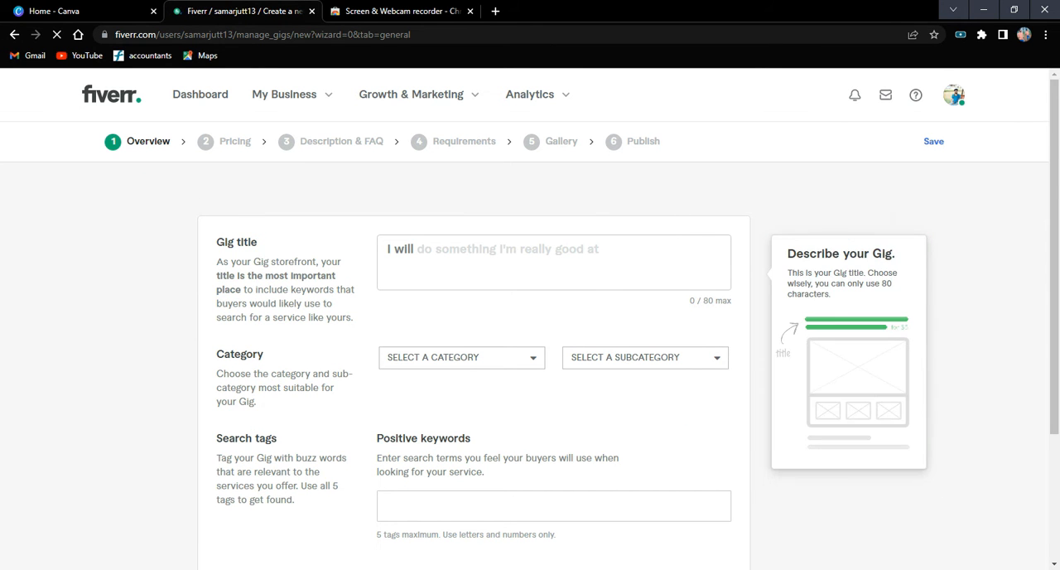
# Enter the gig title "Create Eye Catching Video Editing Anytype" after the preset words "I will".
pyautogui.scroll(-3, 530, 256)
pyautogui.scroll(2, 530, 256)
pyautogui.scroll(1, 530, 256)
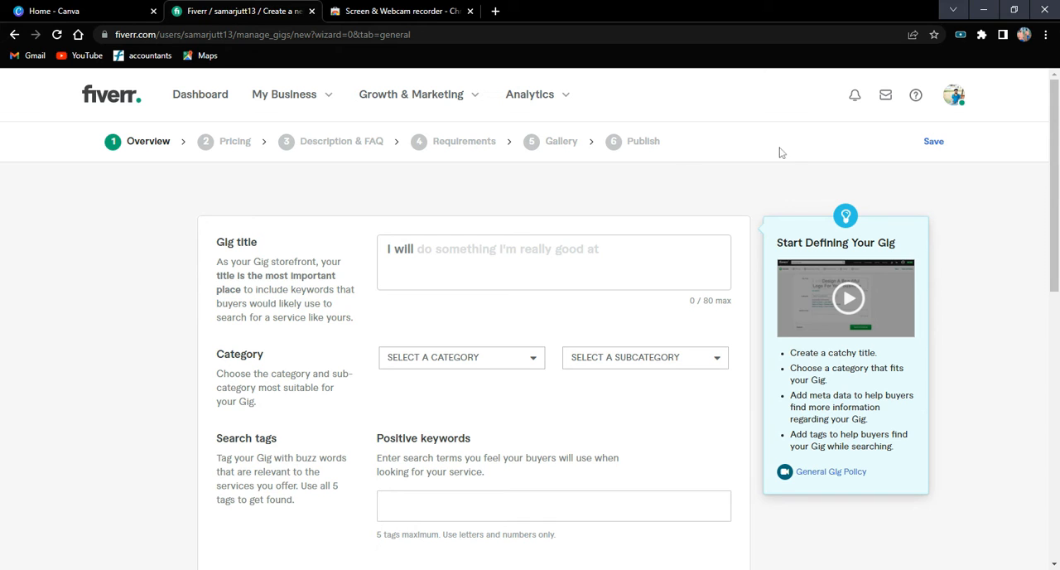
pyautogui.click(418, 249)
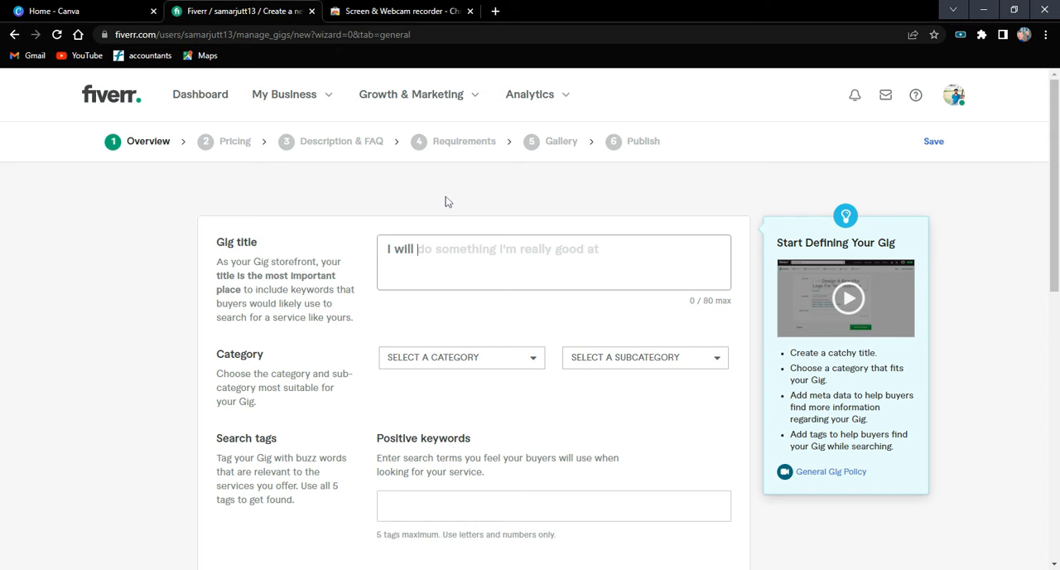
pyautogui.write('Creay')
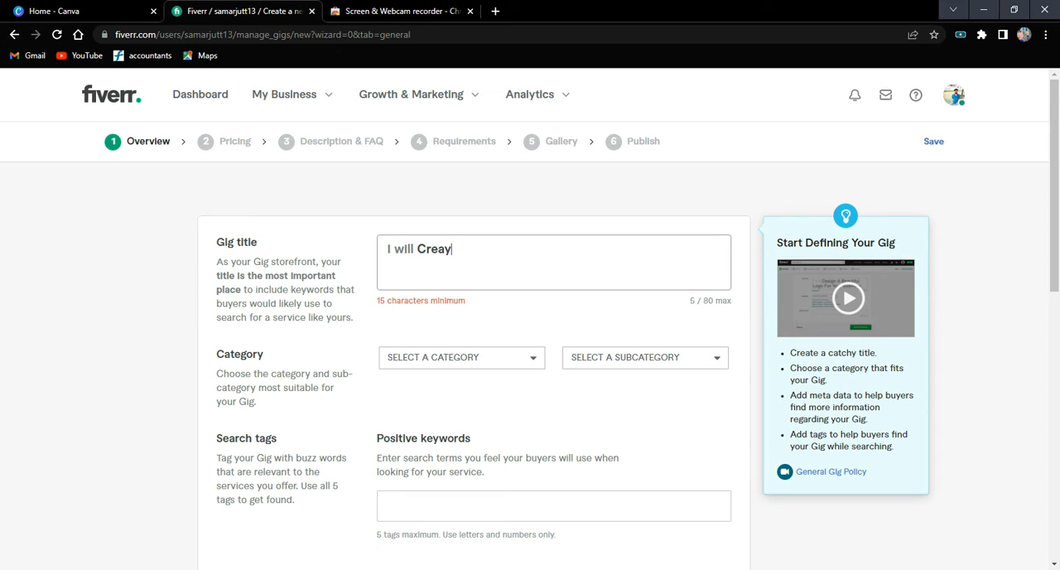
pyautogui.press('BackSpace')
pyautogui.write('te ')
pyautogui.write('a ')
pyautogui.write('E')
pyautogui.press('BackSpace')
pyautogui.press('BackSpace')
pyautogui.press('BackSpace')
pyautogui.write('Eye Catching')
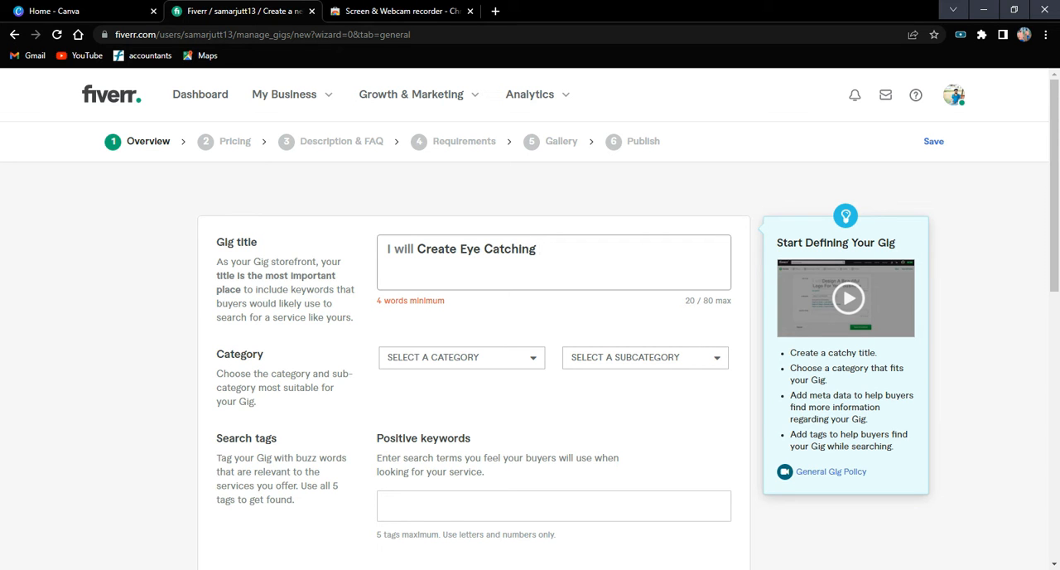
pyautogui.write(' Ve')
pyautogui.press('BackSpace')
pyautogui.write('ideo ')
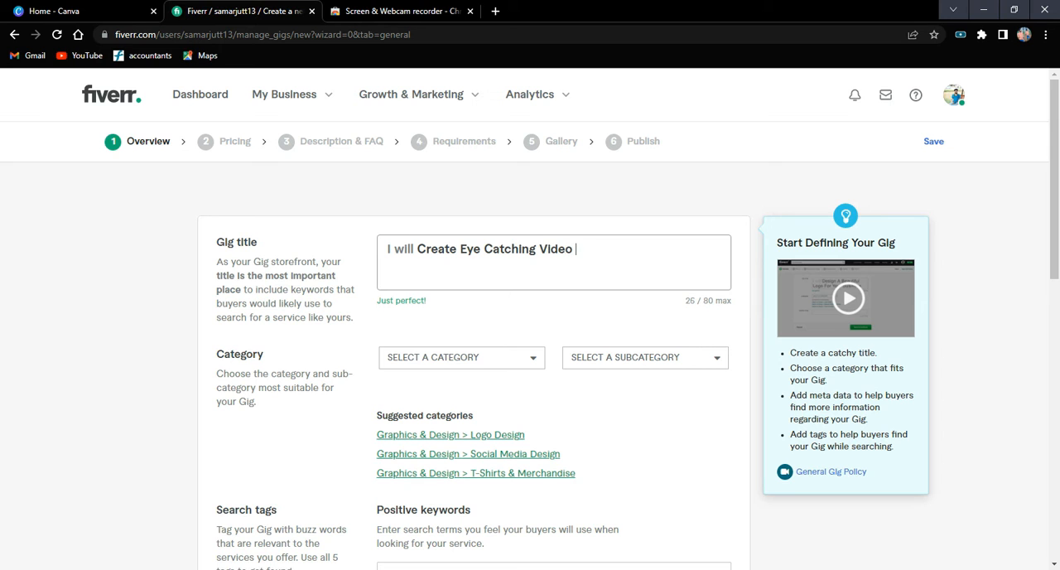
pyautogui.write('Editing')
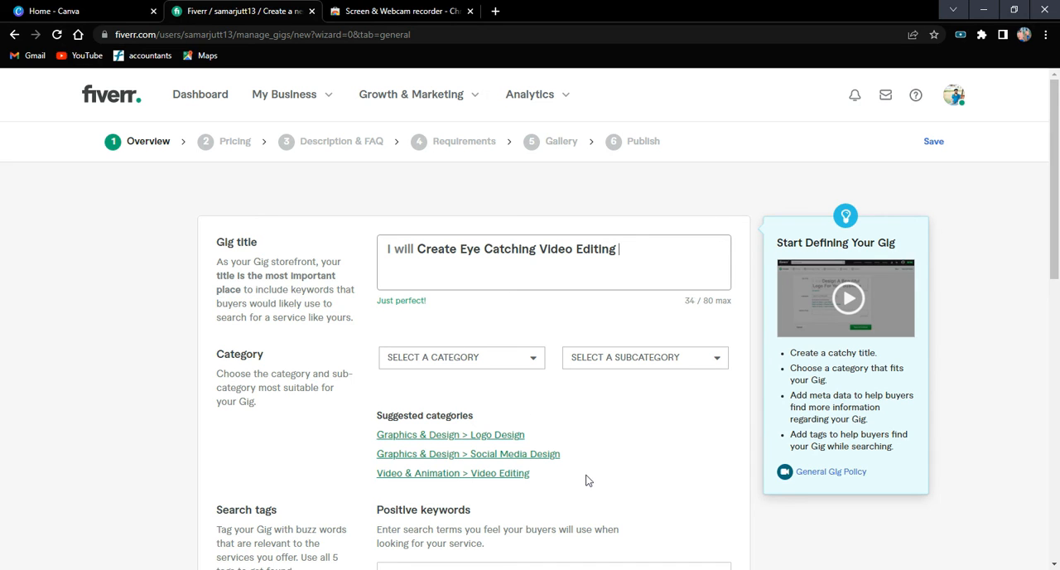
pyautogui.write('Anyty')
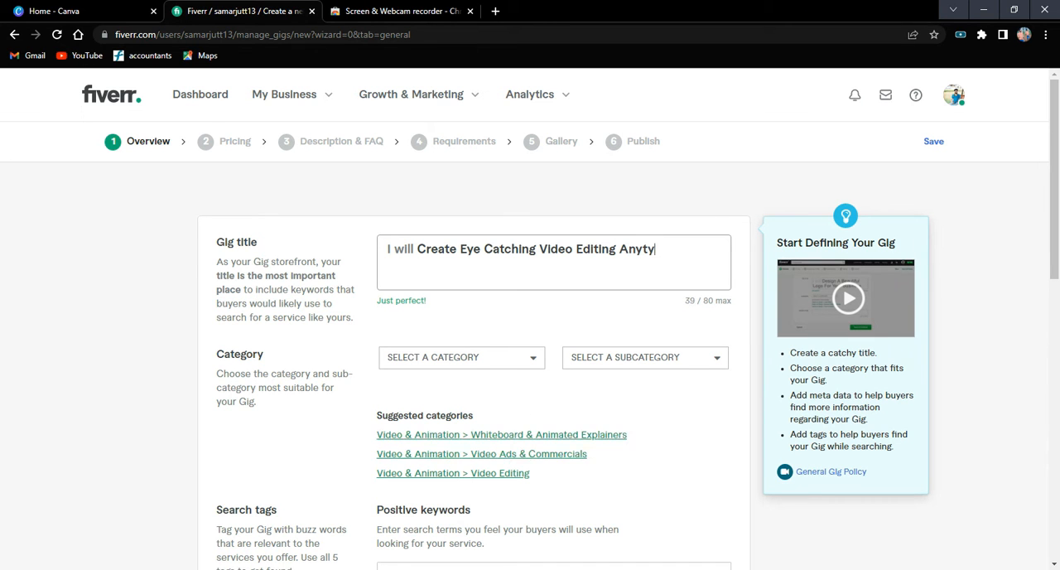
pyautogui.write('pe')
# Set the gig's category to Video & Animation.
pyautogui.click(531, 359)
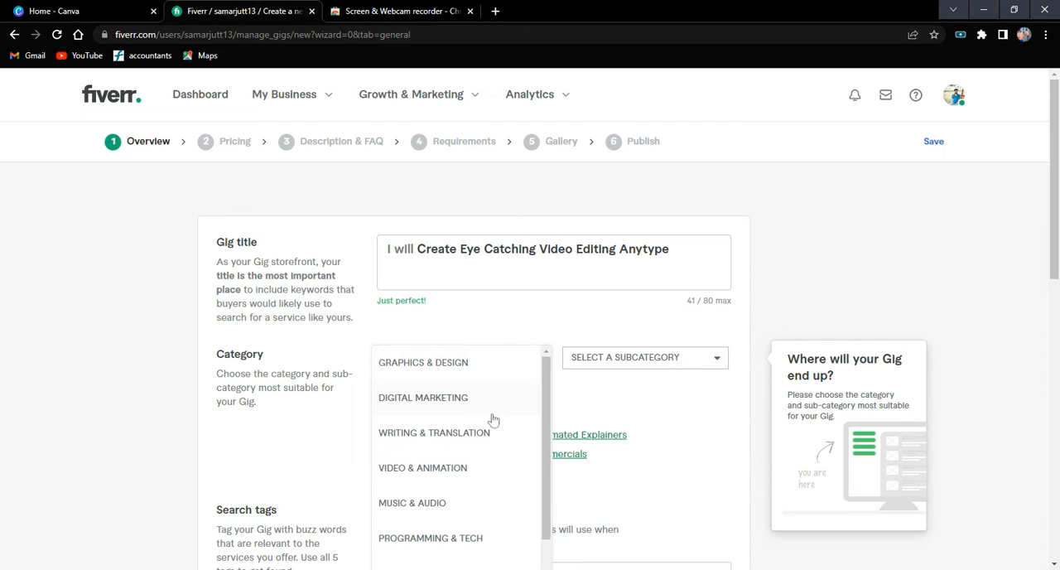
pyautogui.scroll(-2, 492, 420)
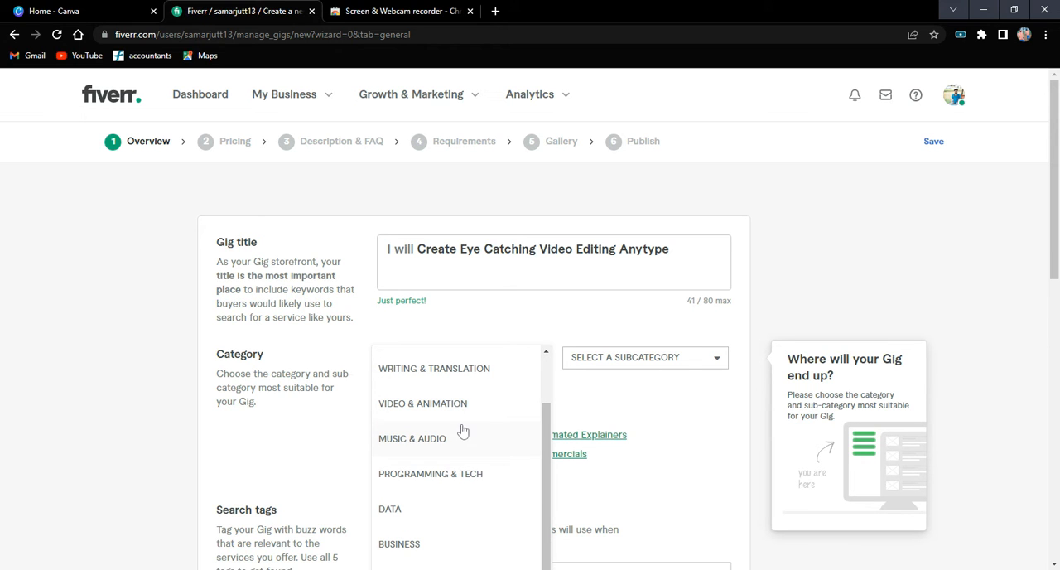
pyautogui.scroll(-1, 438, 489)
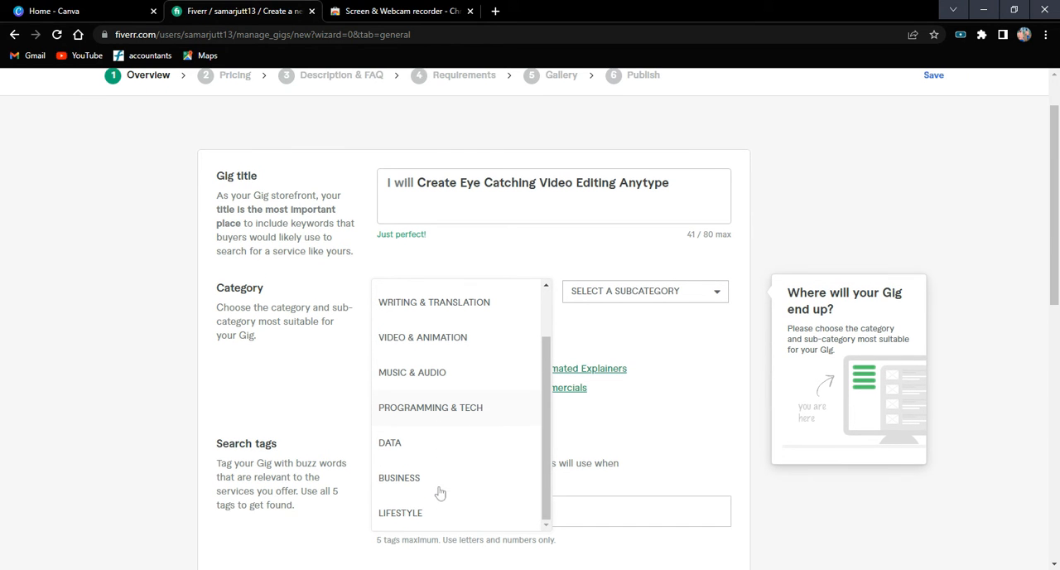
pyautogui.scroll(2, 446, 451)
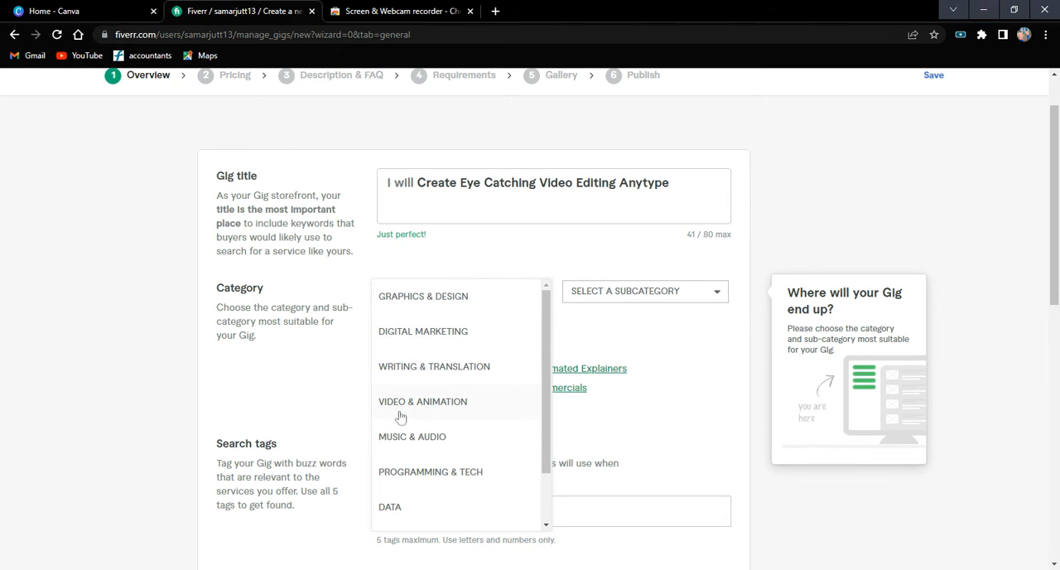
pyautogui.click(424, 402)
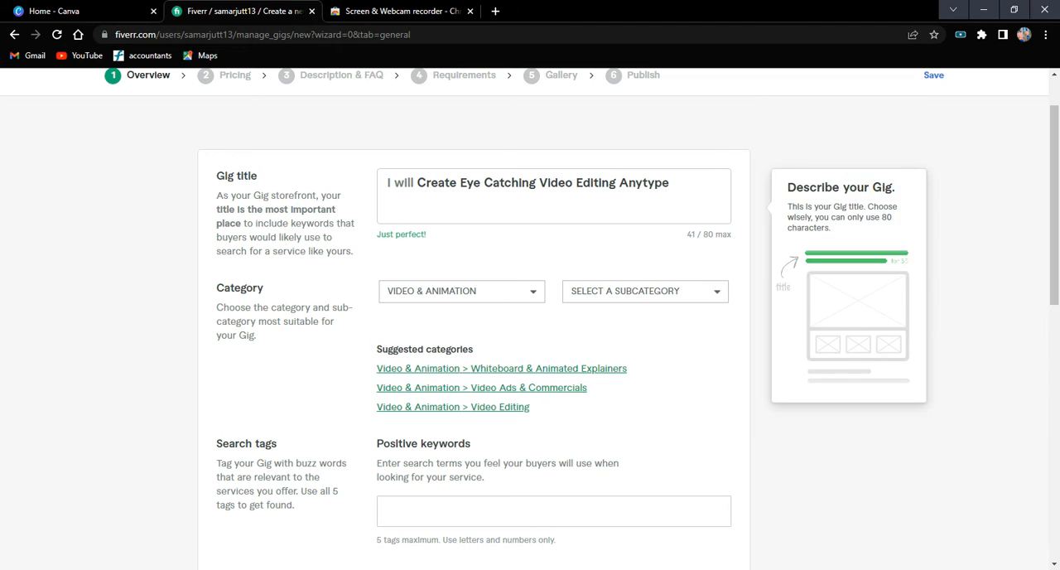
# Set the gig's subcategory to Video Editing.
pyautogui.click(668, 293)
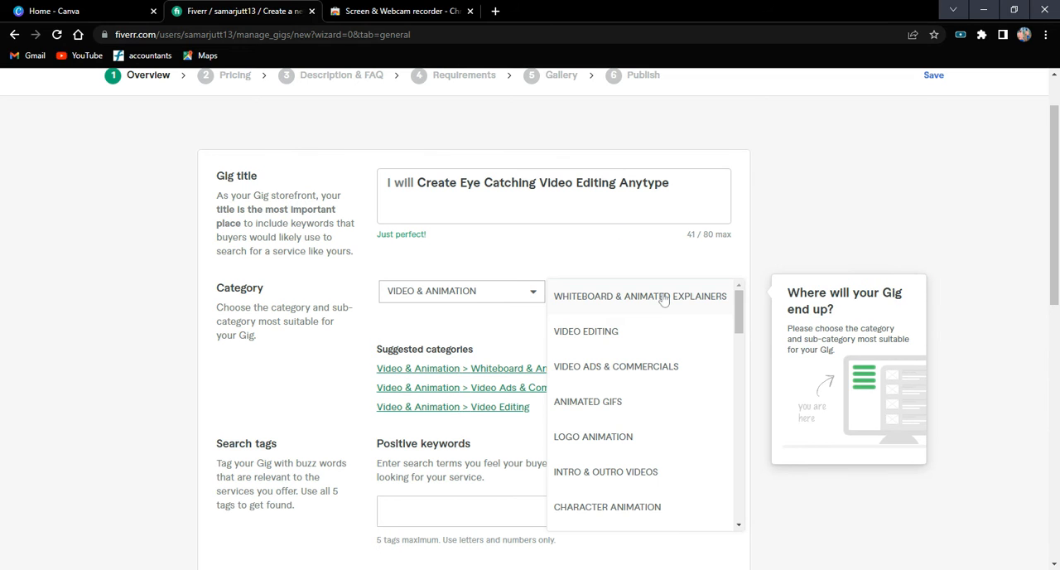
pyautogui.click(640, 334)
pyautogui.click(675, 298)
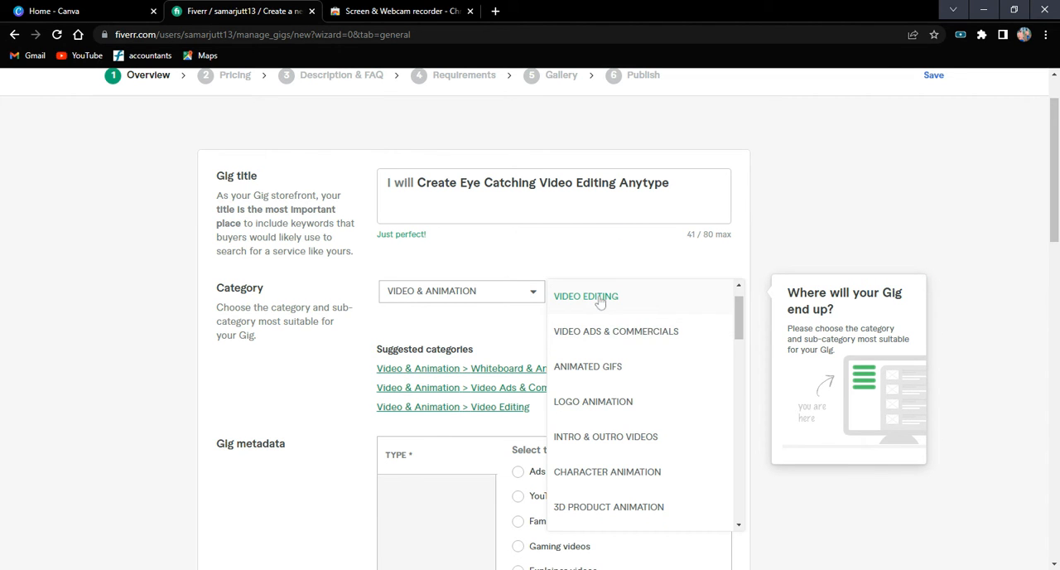
pyautogui.scroll(1, 641, 309)
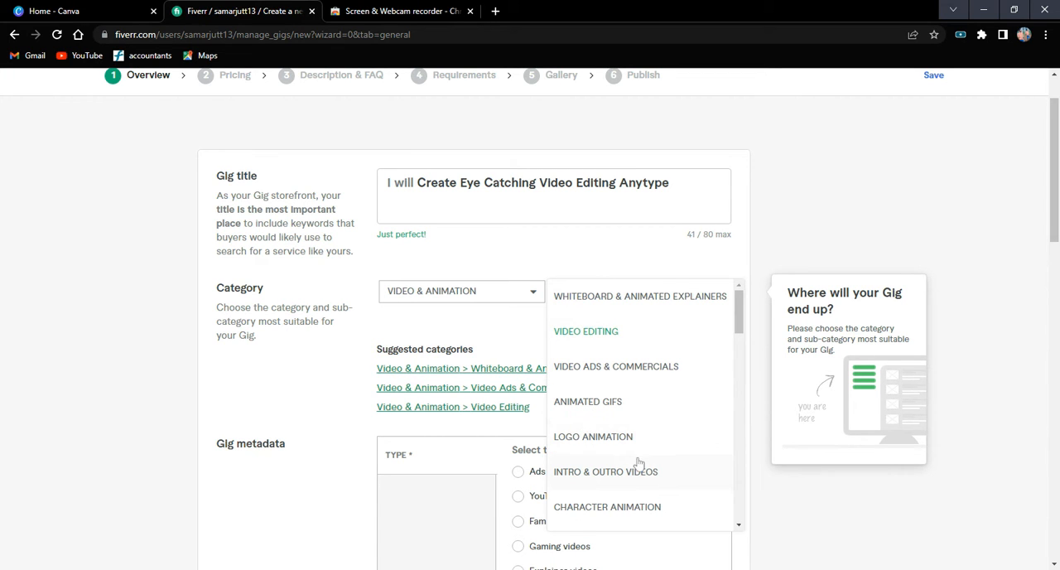
pyautogui.click(592, 324)
# Choose YouTube videos as the primary type of edited videos in the gig metadata.
pyautogui.scroll(-3, 534, 333)
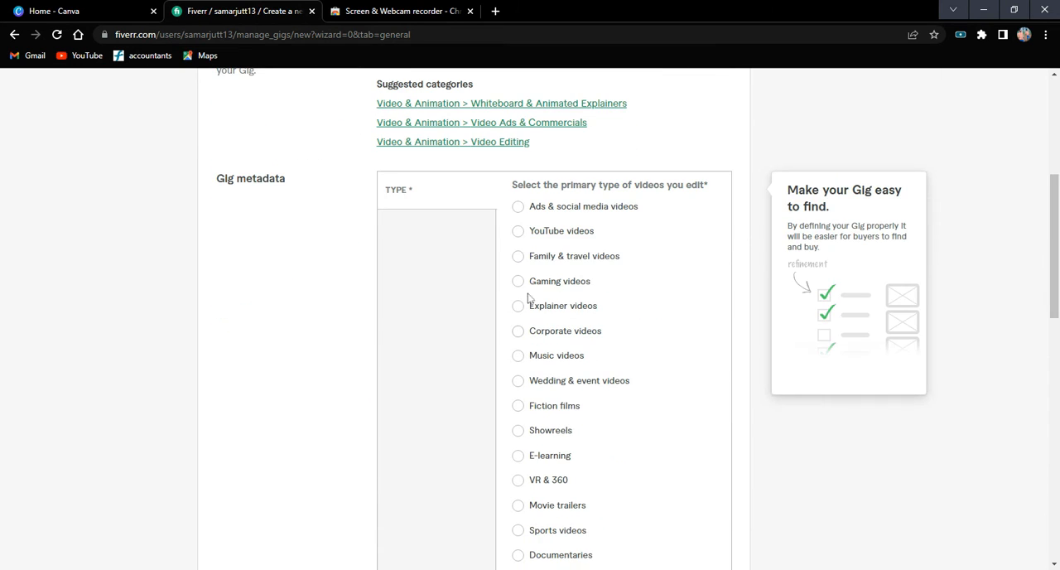
pyautogui.click(544, 232)
pyautogui.scroll(-2, 529, 308)
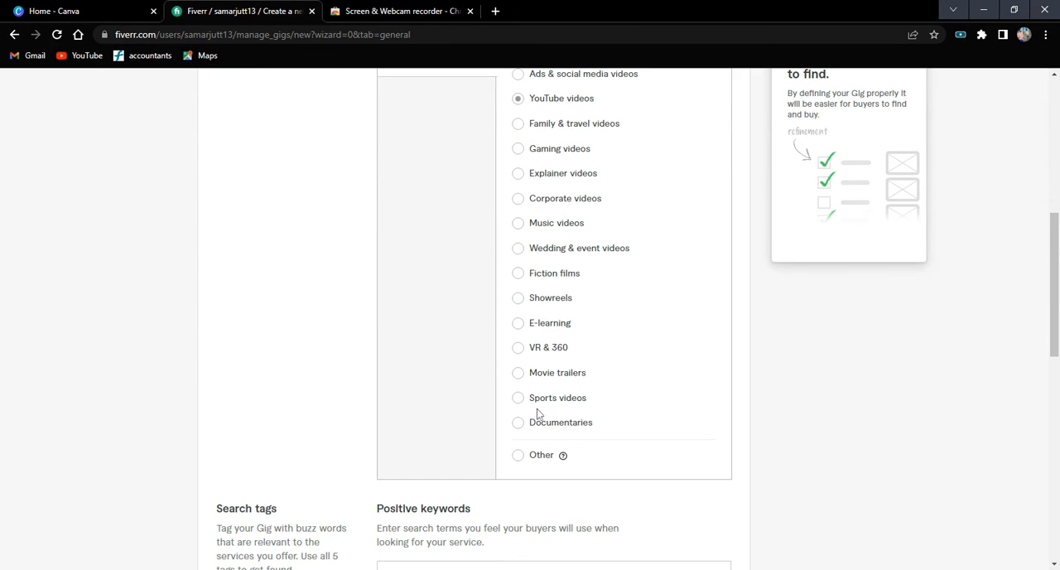
pyautogui.click(520, 423)
pyautogui.scroll(1, 525, 397)
pyautogui.scroll(2, 522, 249)
pyautogui.click(518, 232)
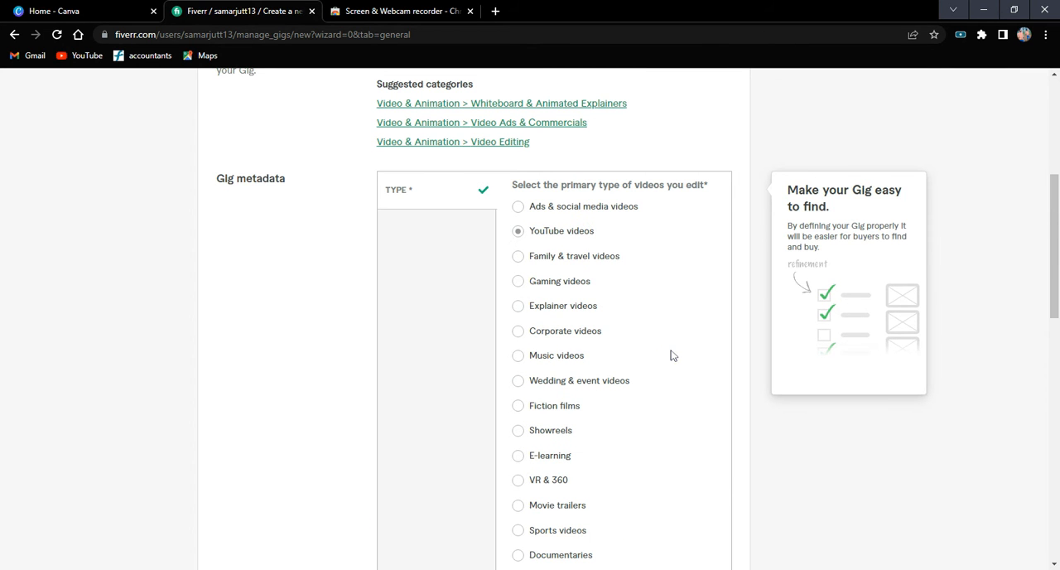
# Add the suggested tag "edit video" to the gig's positive keywords, using the search text "vid".
pyautogui.scroll(-4, 671, 355)
pyautogui.scroll(-3, 671, 356)
pyautogui.click(515, 318)
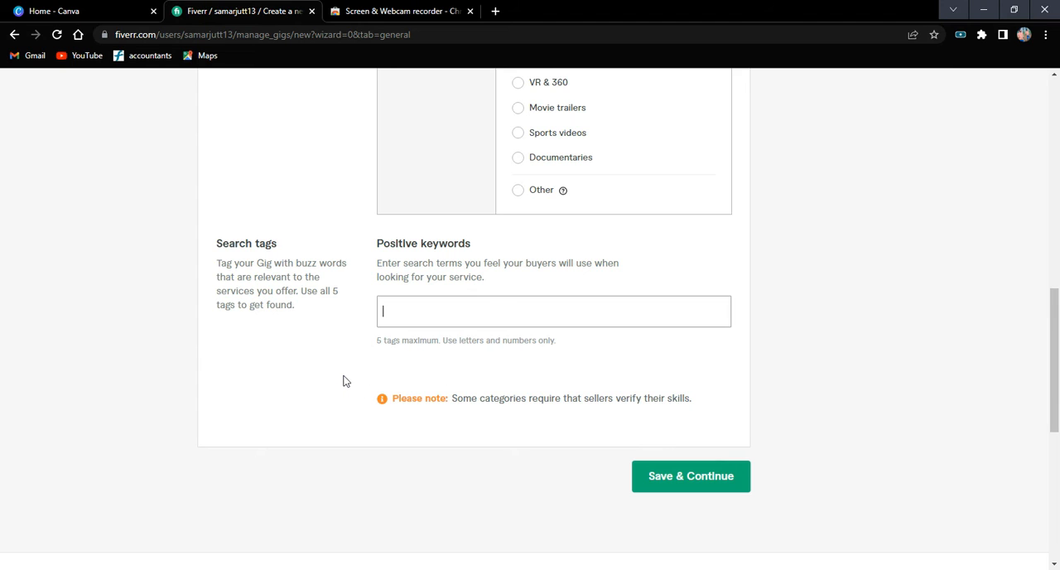
pyautogui.write('ei')
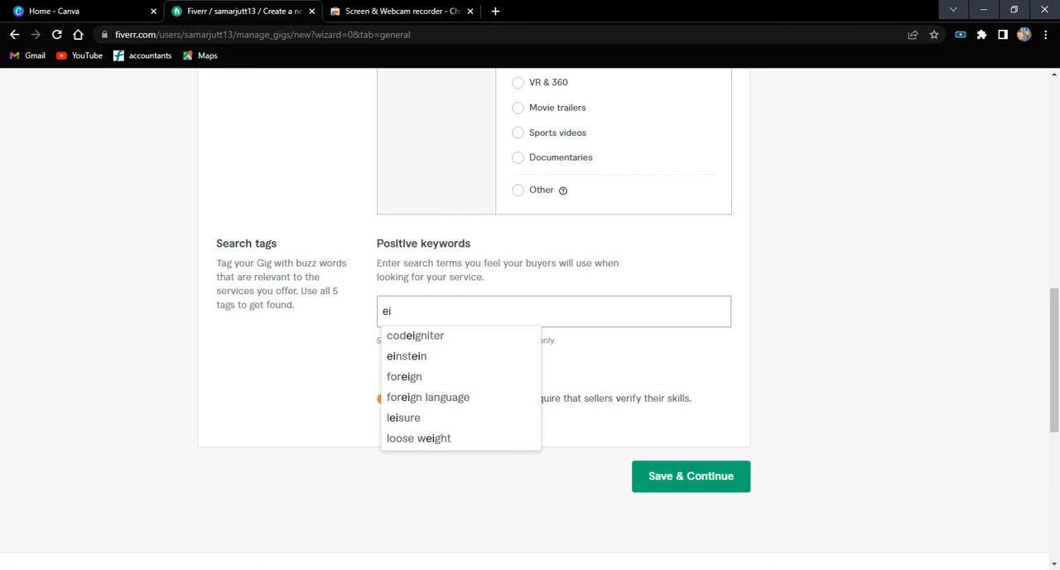
pyautogui.press('BackSpace')
pyautogui.write('dit')
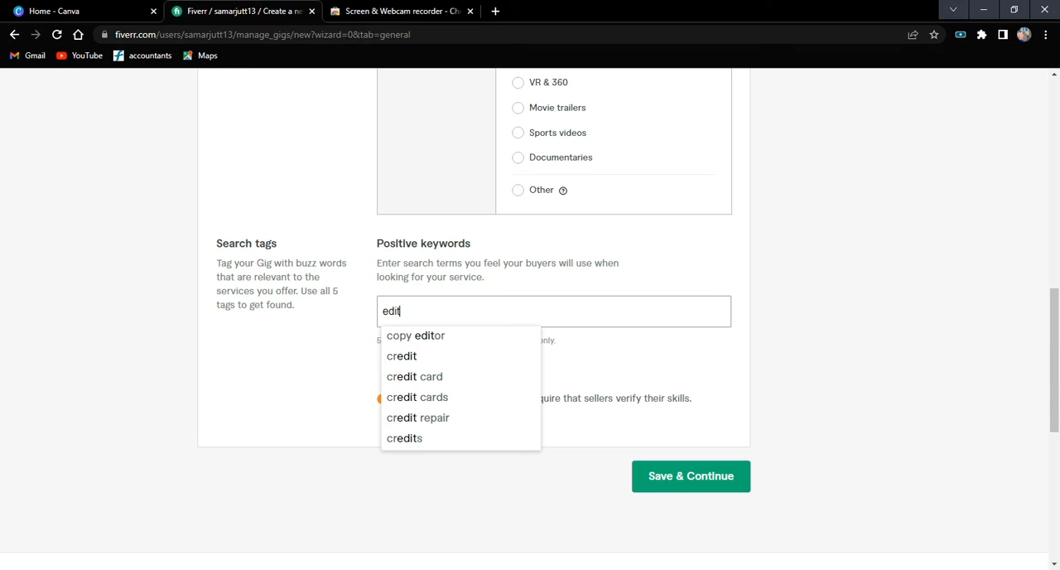
pyautogui.write('ng')
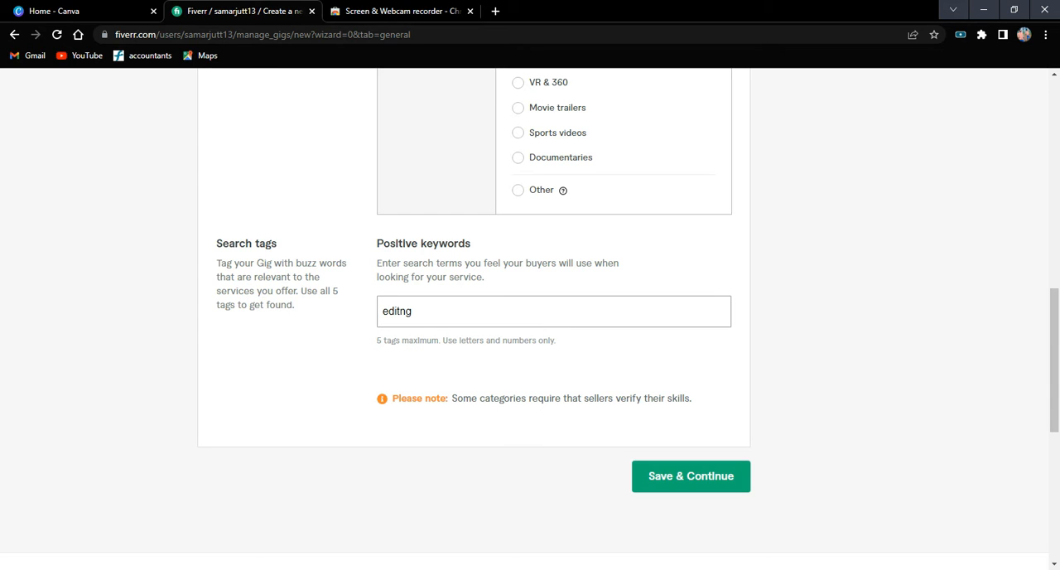
pyautogui.press('BackSpace')
pyautogui.press('BackSpace')
pyautogui.press('BackSpace')
pyautogui.press('BackSpace')
pyautogui.press('BackSpace')
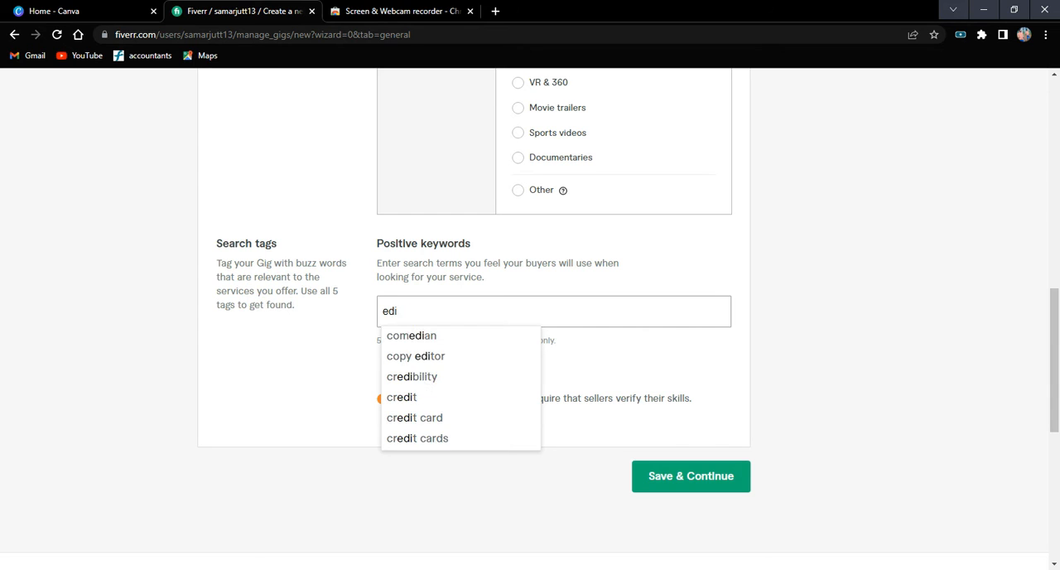
pyautogui.press('BackSpace')
pyautogui.write('vid')
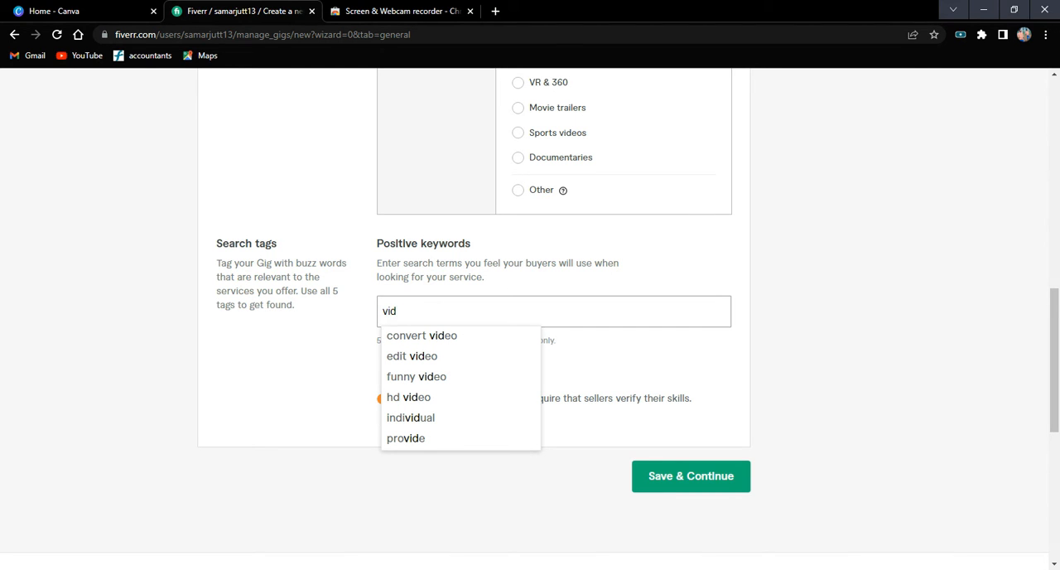
pyautogui.click(445, 357)
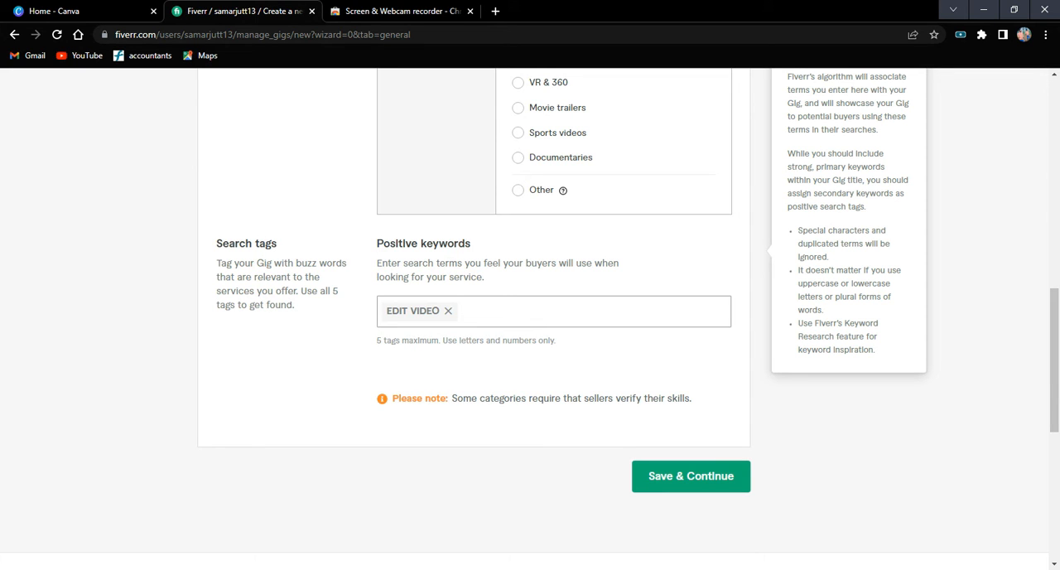
pyautogui.write('hd')
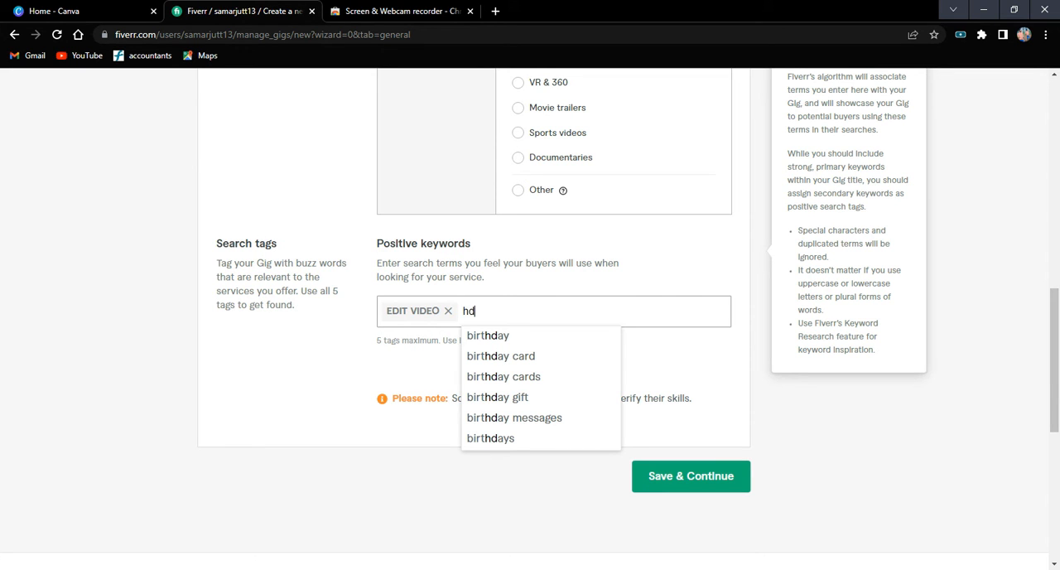
pyautogui.press('BackSpace')
pyautogui.press('BackSpace')
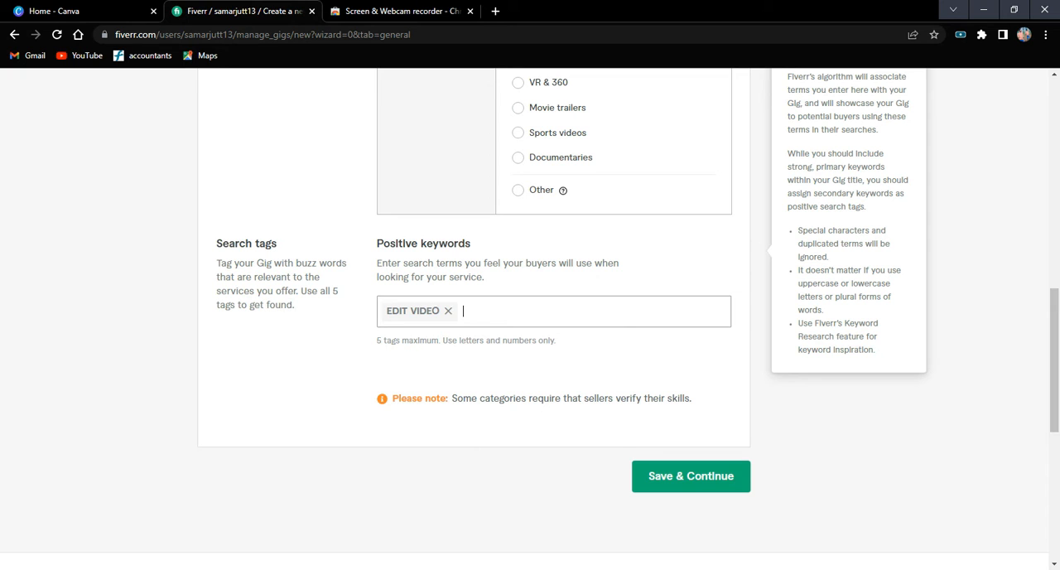
# Add the suggested tags "convert video" and "hd video" to the gig's positive keywords.
pyautogui.write('vid')
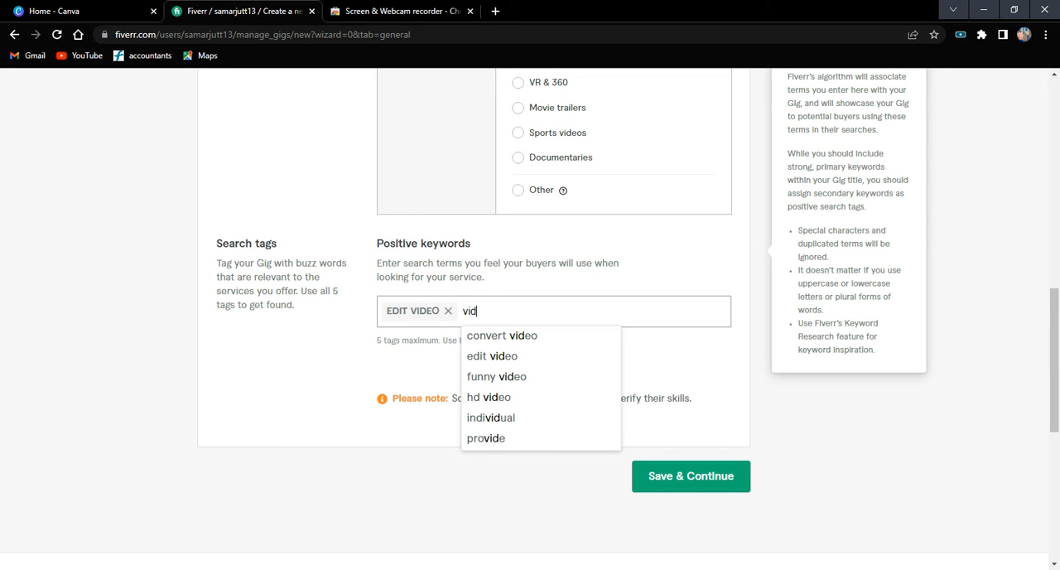
pyautogui.click(539, 337)
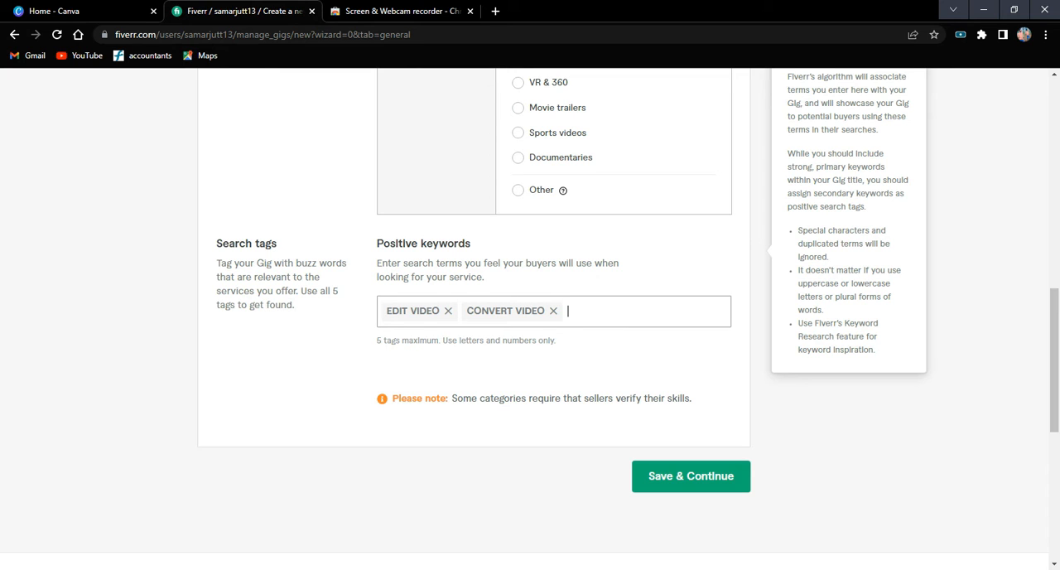
pyautogui.write('vi')
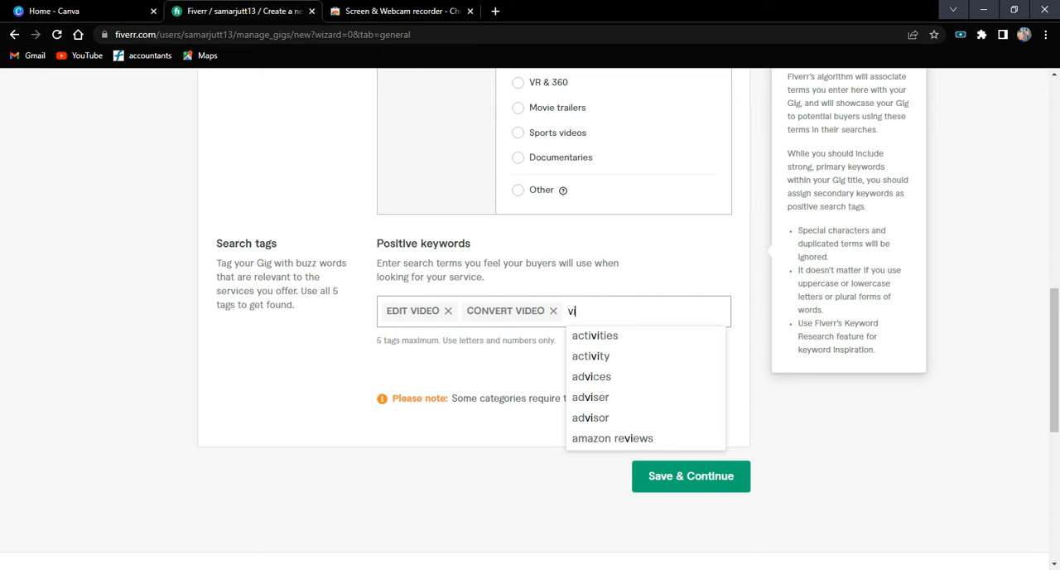
pyautogui.write('de')
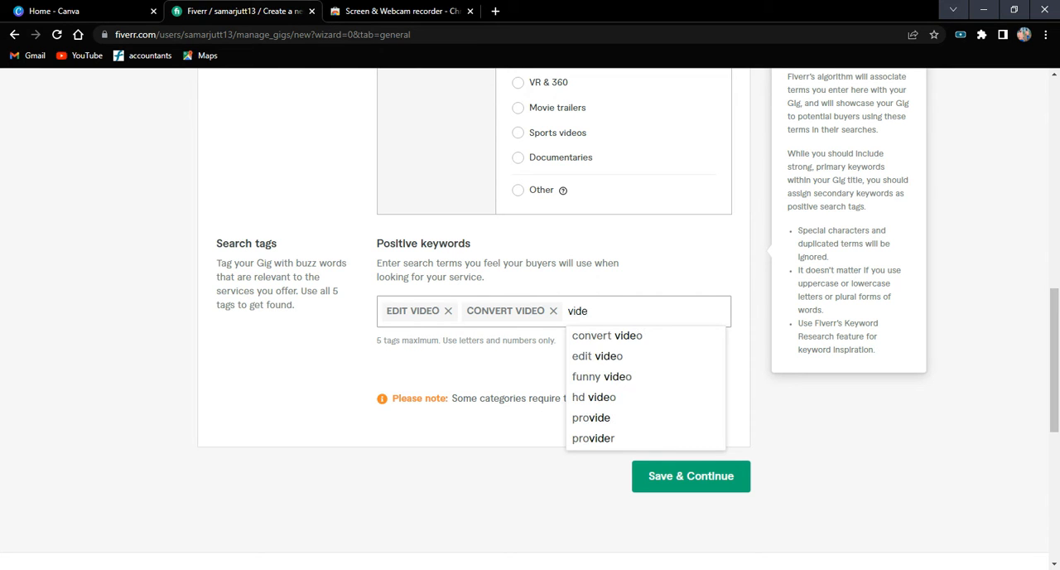
pyautogui.click(617, 397)
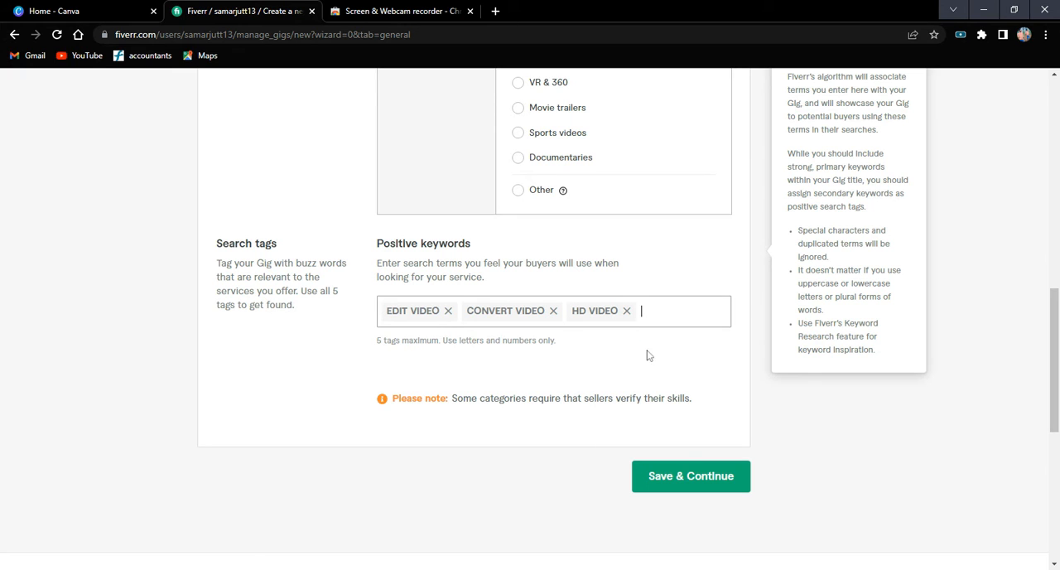
# Add the suggested tag "funny video" to the positive keywords, using the search text "video".
pyautogui.write('vi')
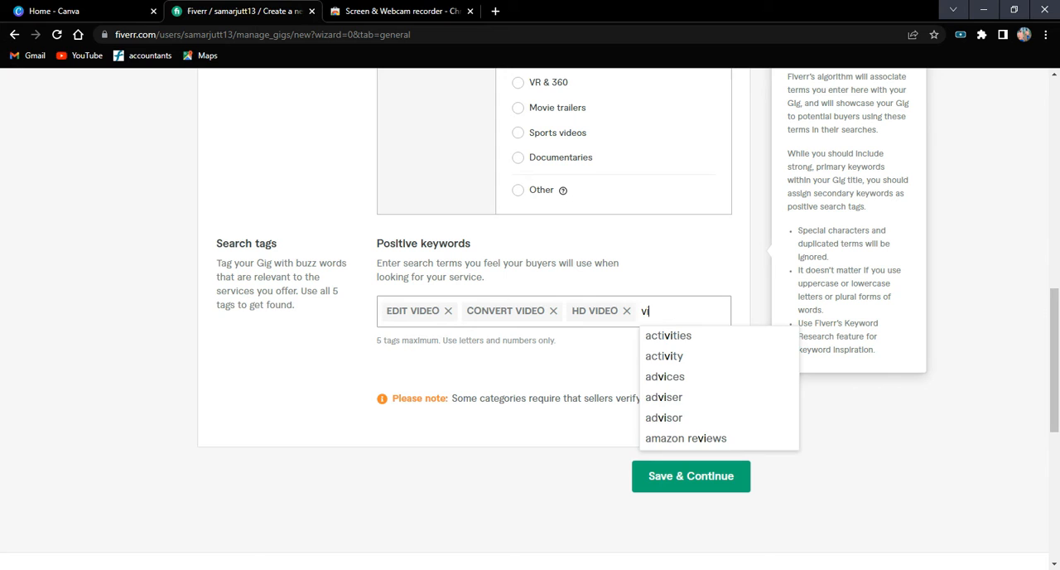
pyautogui.write('feo')
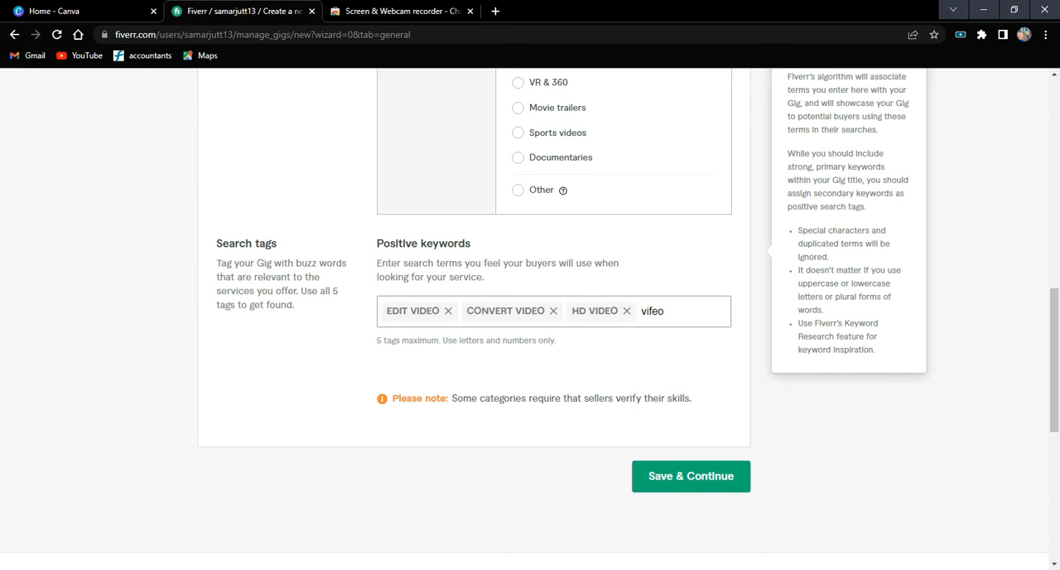
pyautogui.press('BackSpace')
pyautogui.press('BackSpace')
pyautogui.press('BackSpace')
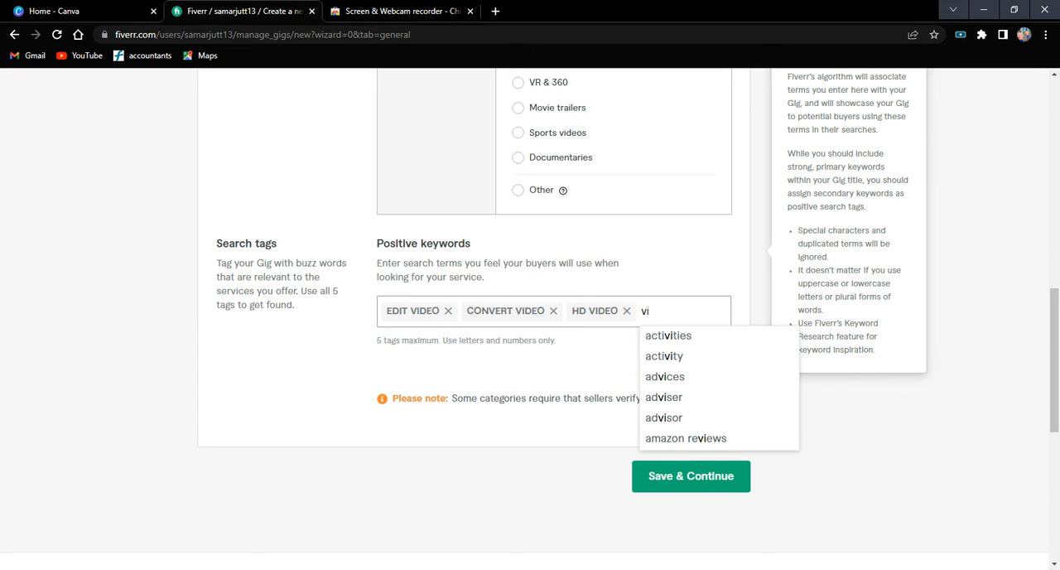
pyautogui.write('deo')
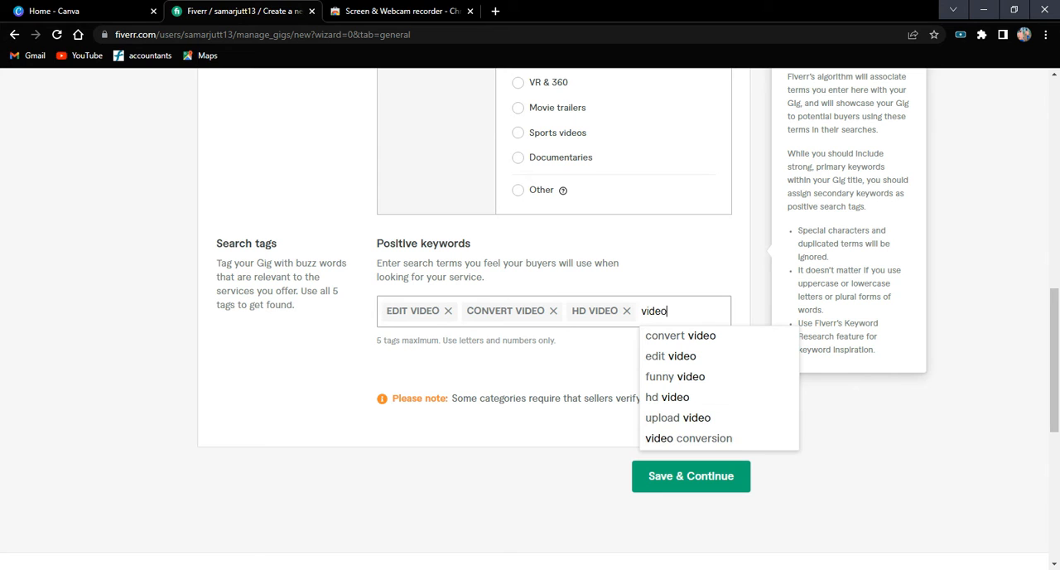
pyautogui.press('Down')
pyautogui.press('Down')
pyautogui.press('Down')
pyautogui.press('Return')
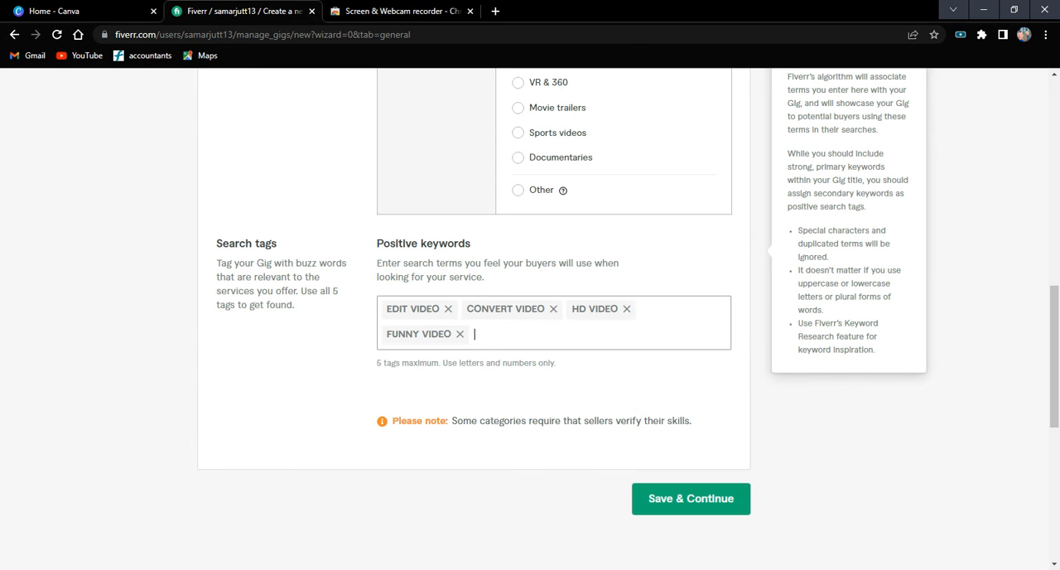
# Add the suggested tag "video conversion" as the fifth positive keyword, using the search text "video".
pyautogui.write('vid')
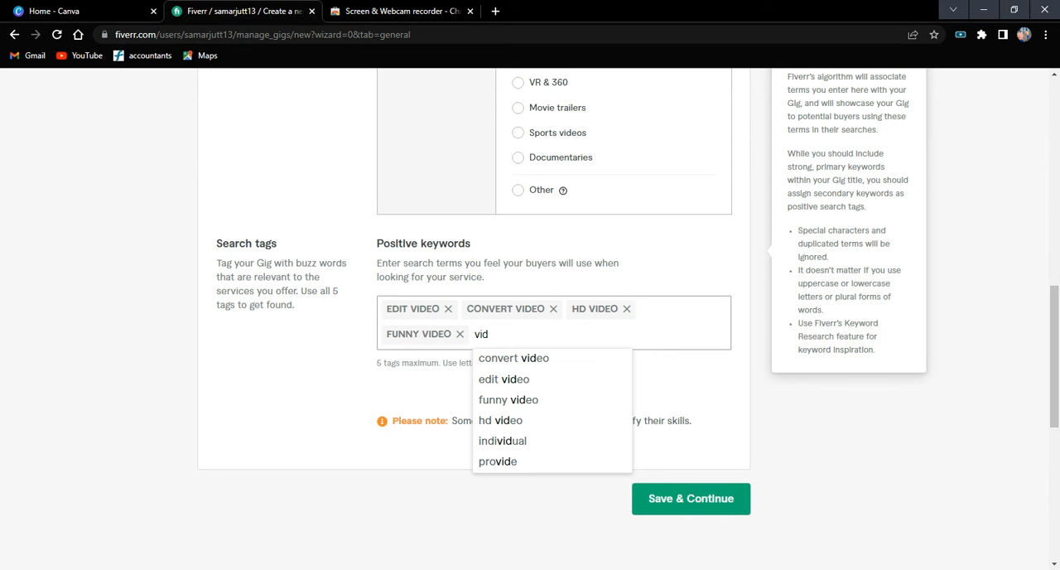
pyautogui.write('eo')
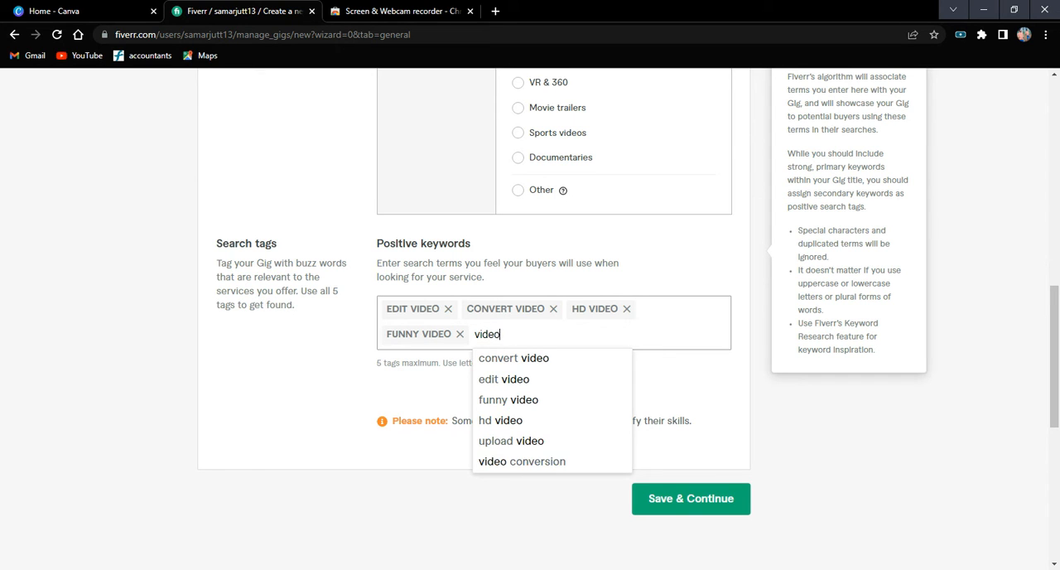
pyautogui.click(568, 466)
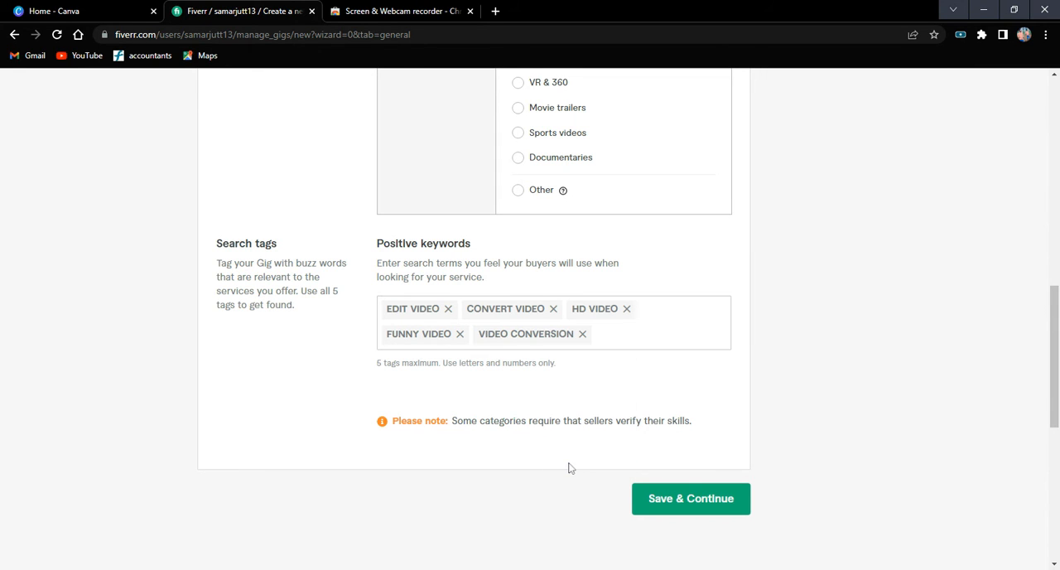
# Save the gig's Overview details and continue to the Pricing stage.
pyautogui.click(677, 498)
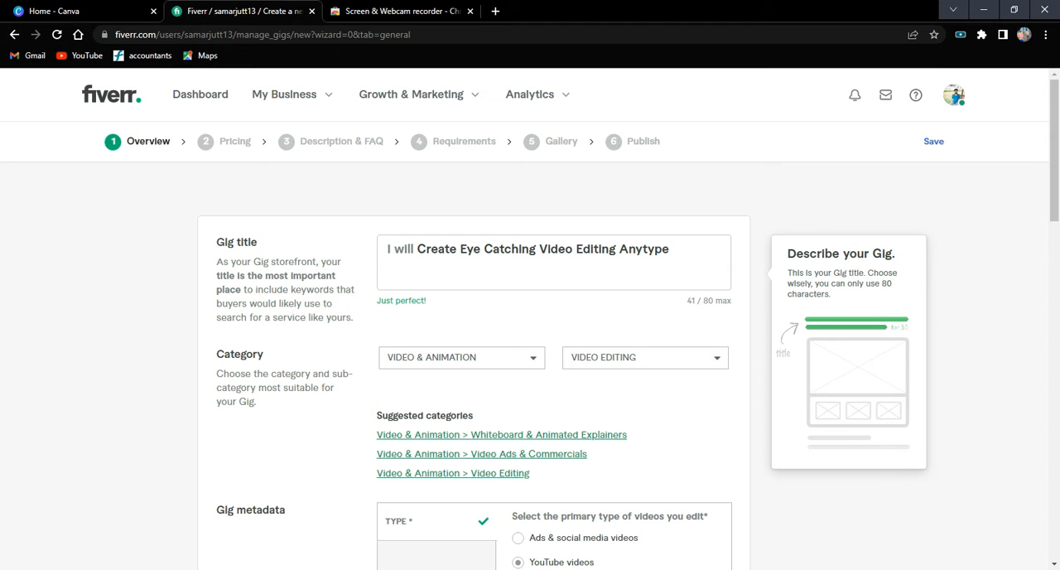
pyautogui.scroll(-9, 665, 265)
pyautogui.scroll(6, 665, 265)
pyautogui.scroll(-9, 665, 265)
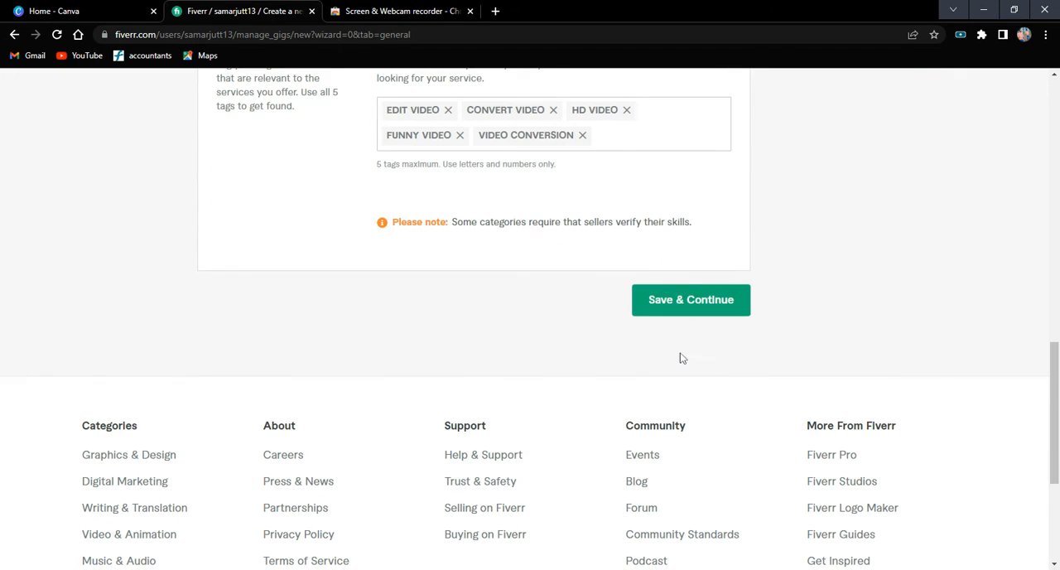
pyautogui.click(686, 302)
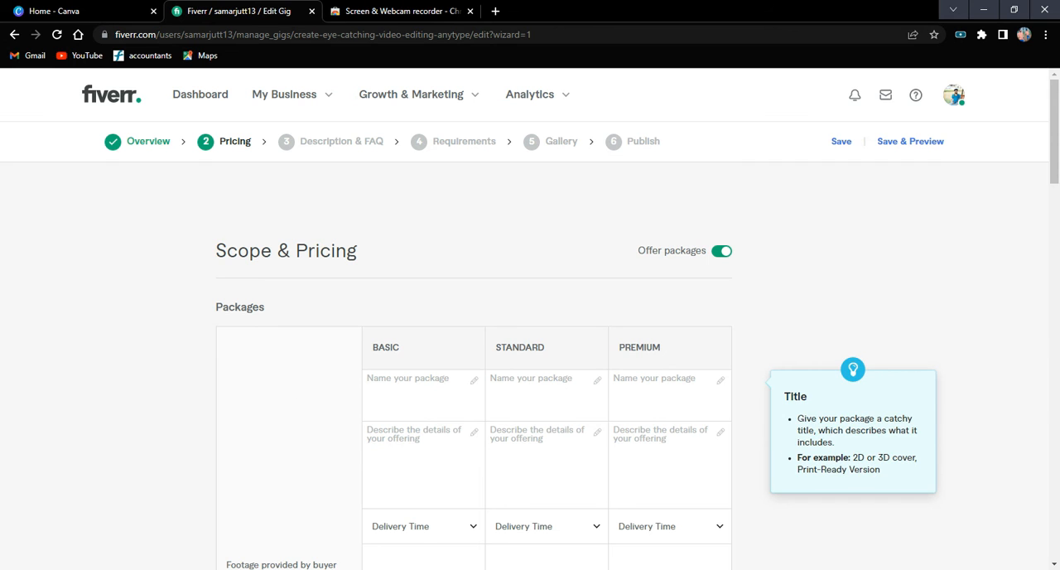
# Name the Basic package "Under 5 min".
pyautogui.click(422, 392)
pyautogui.write('under')
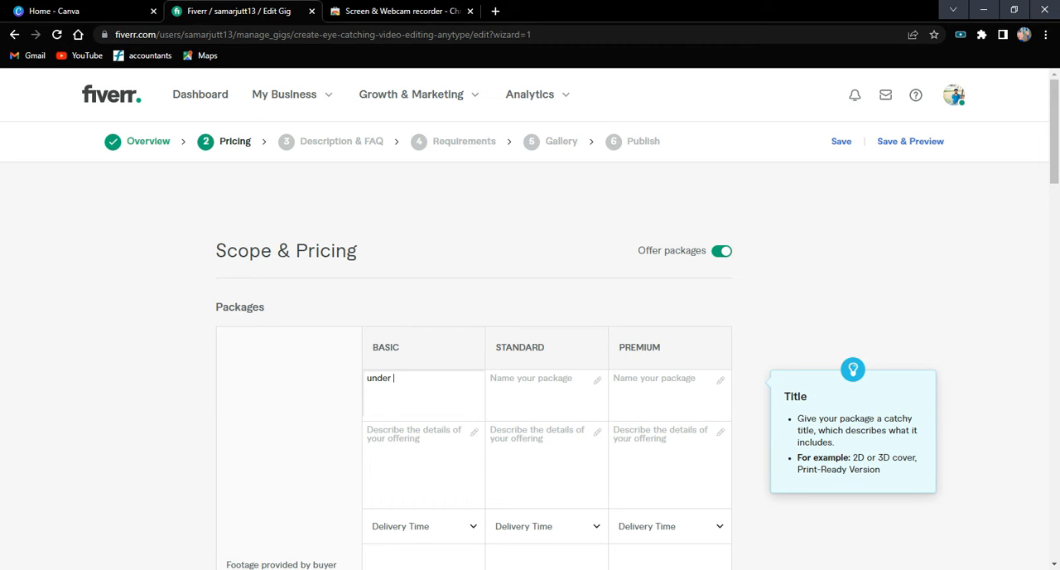
pyautogui.write('5 min')
pyautogui.press('BackSpace')
pyautogui.write('U')
# Name the Standard package "up 5 min".
pyautogui.click(529, 389)
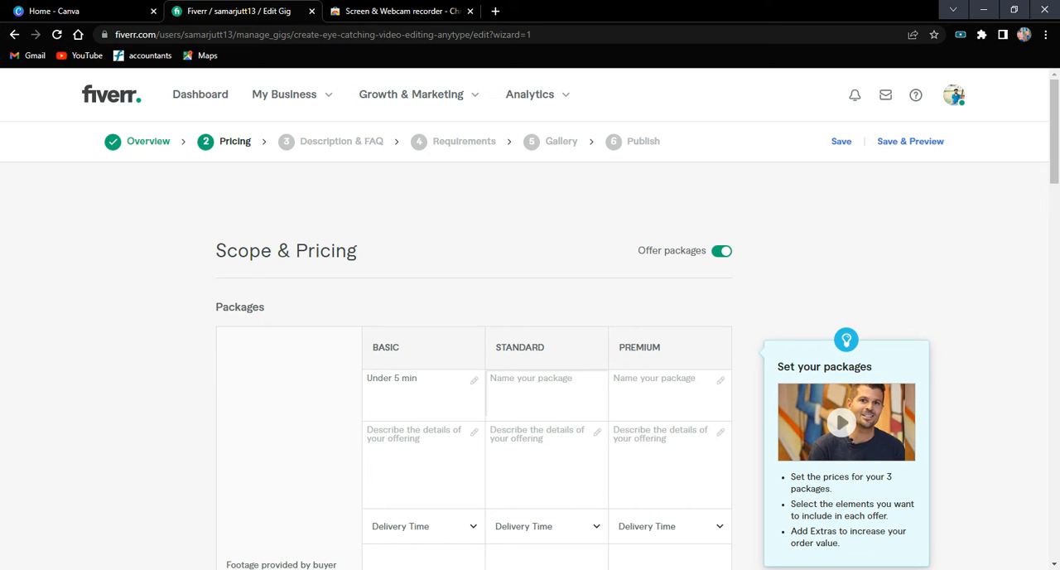
pyautogui.write('up 5')
pyautogui.write('min')
# Name the Premium package "20 min Lenth".
pyautogui.click(639, 394)
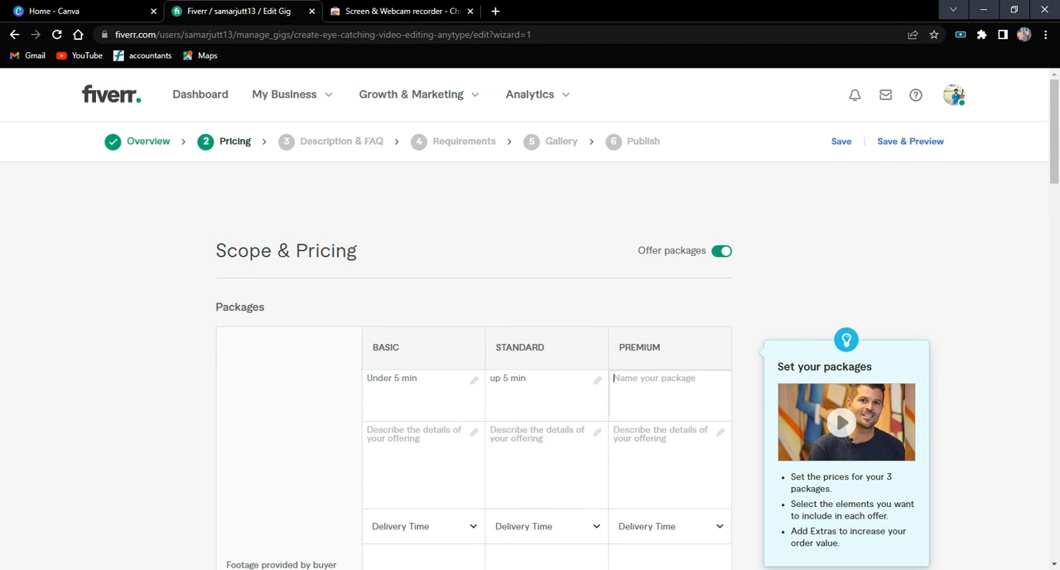
pyautogui.write('20 min')
pyautogui.write('Lenth')
# Copy the word "Lenth" from the Premium package name and append it to the Standard and Basic package names.
pyautogui.hotkey('ctrl', 'shift', 'Left')
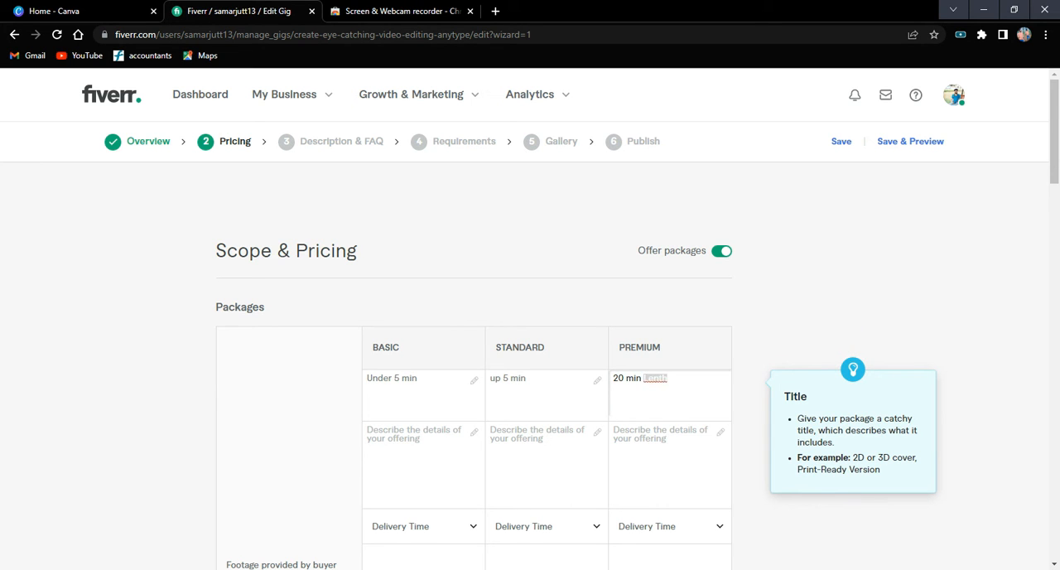
pyautogui.click(527, 378)
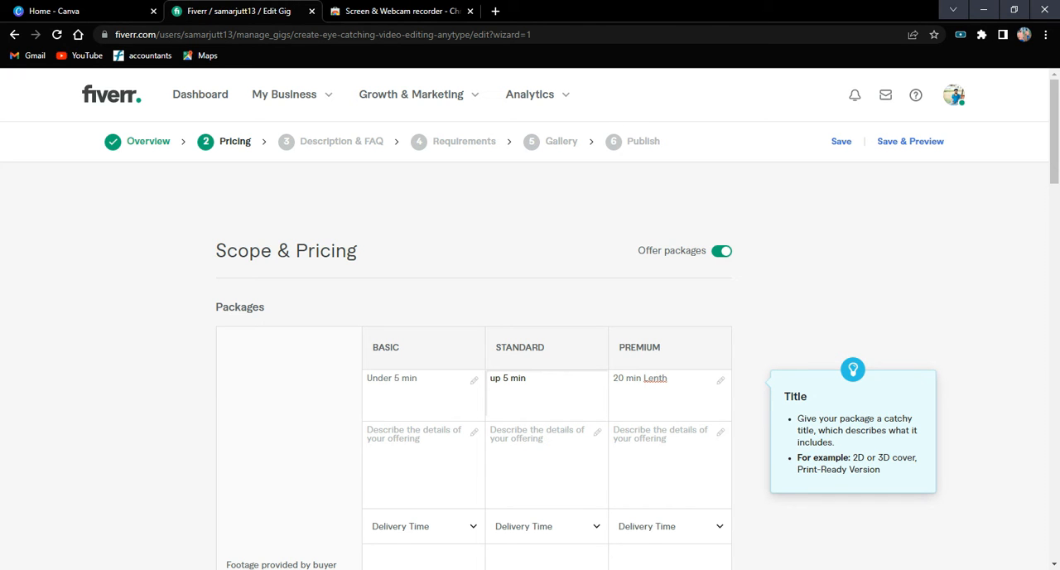
pyautogui.write('Lenth')
pyautogui.click(419, 378)
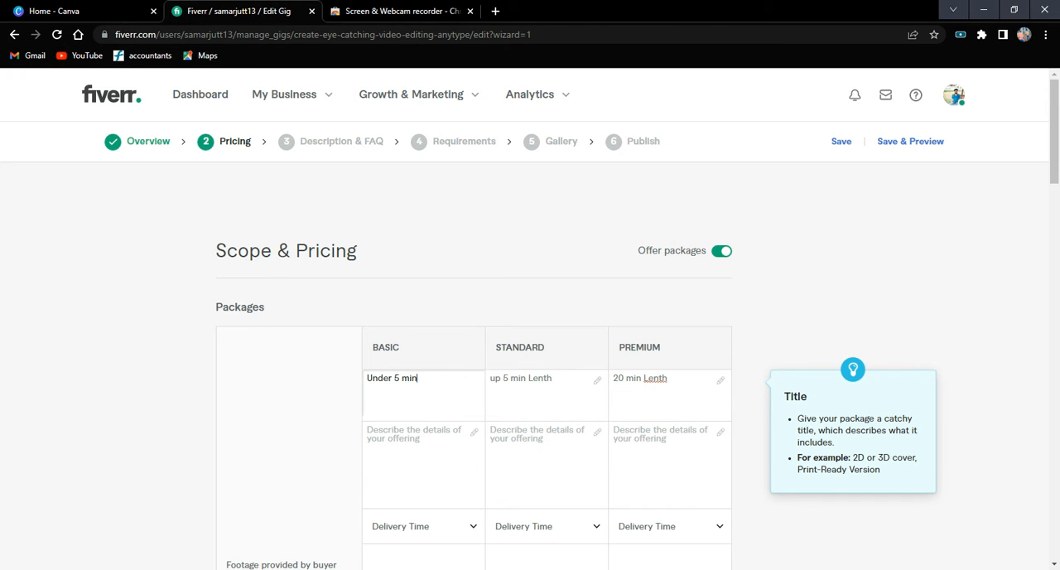
pyautogui.write('Lenth')
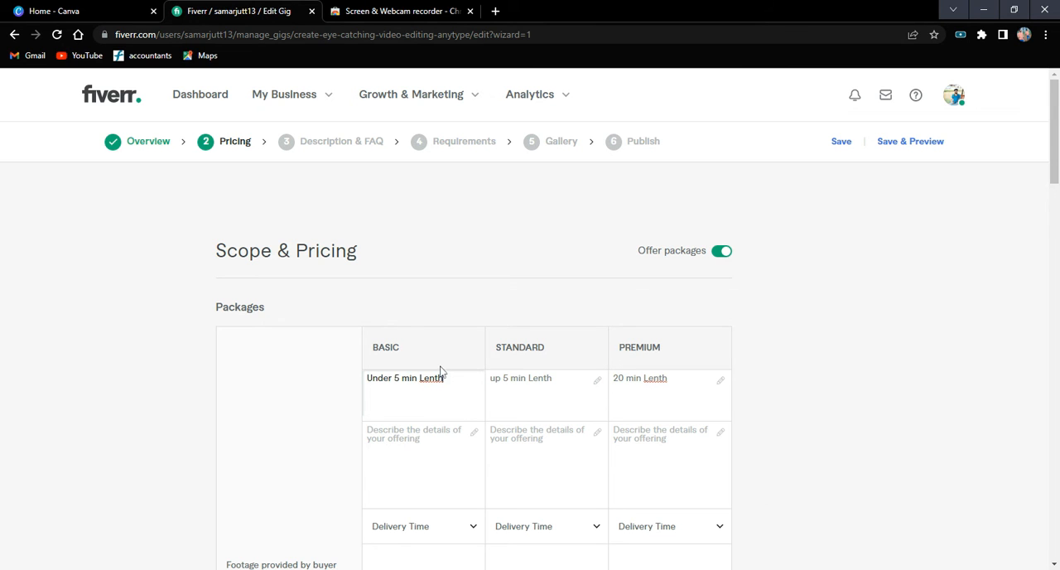
# Correct the misspelled last word to "Length" in the Basic, Standard and Premium package names.
pyautogui.hotkey('ctrl', 'shift', 'Left')
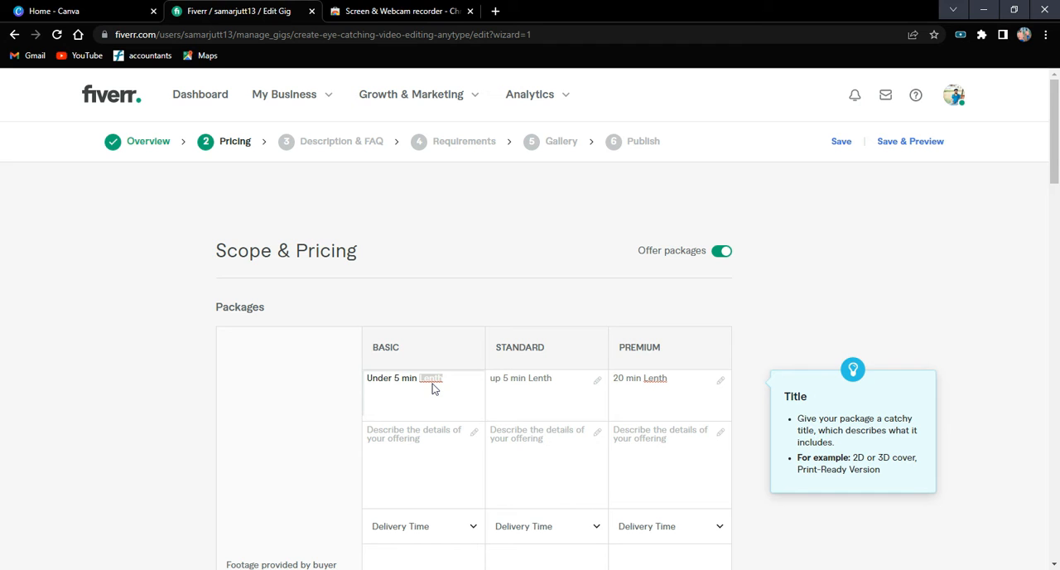
pyautogui.write('Length')
pyautogui.click(547, 379)
pyautogui.hotkey('ctrl', 'shift', 'Left')
pyautogui.write('Length')
pyautogui.click(644, 377)
pyautogui.hotkey('ctrl', 'shift', 'Left')
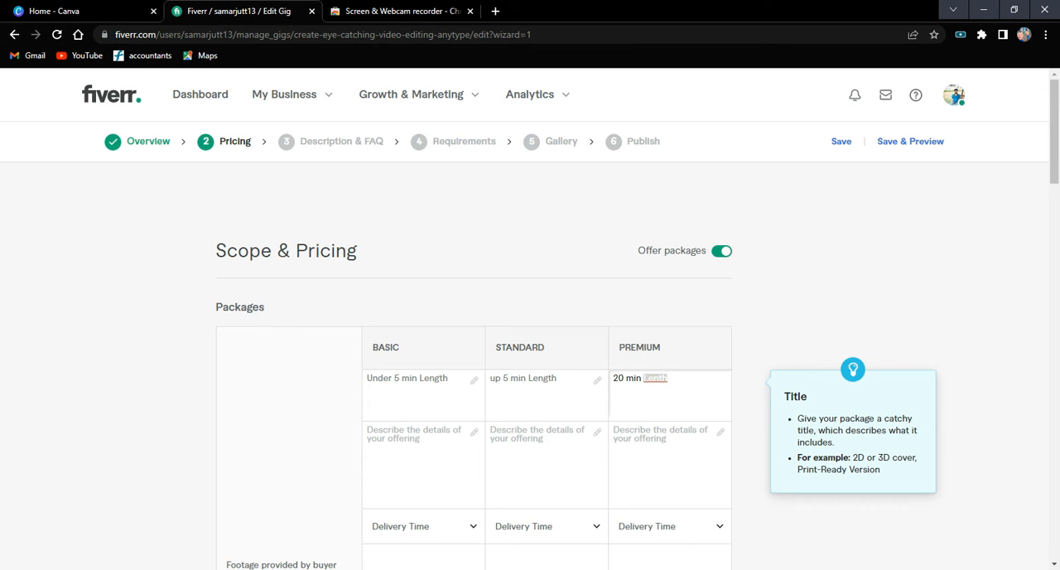
pyautogui.write('Length')
# Describe the Basic package as "1 Video Under 5 mins editing and tags in High Resolution".
pyautogui.click(418, 451)
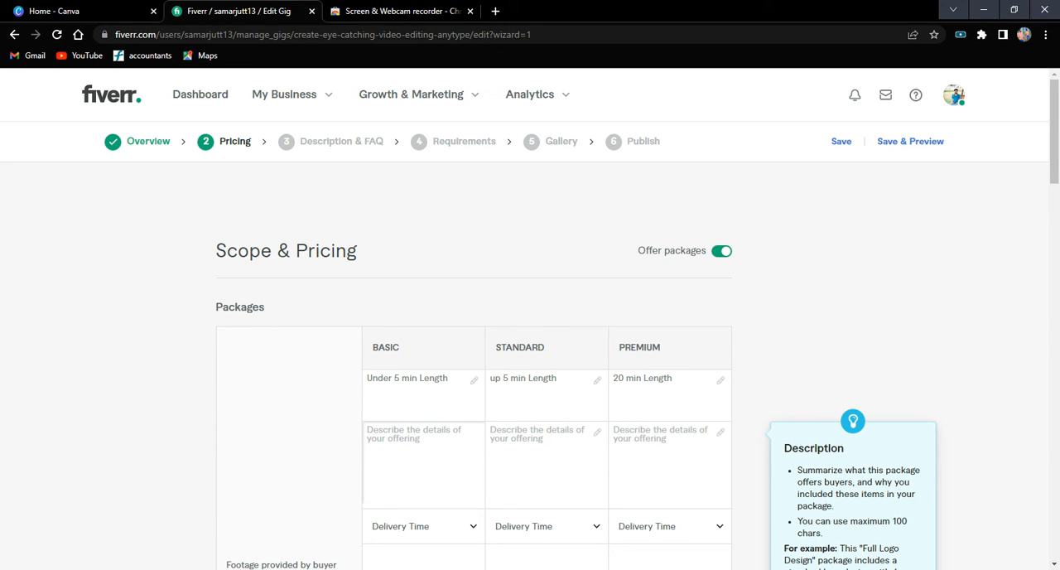
pyautogui.write('1')
pyautogui.write('Ved')
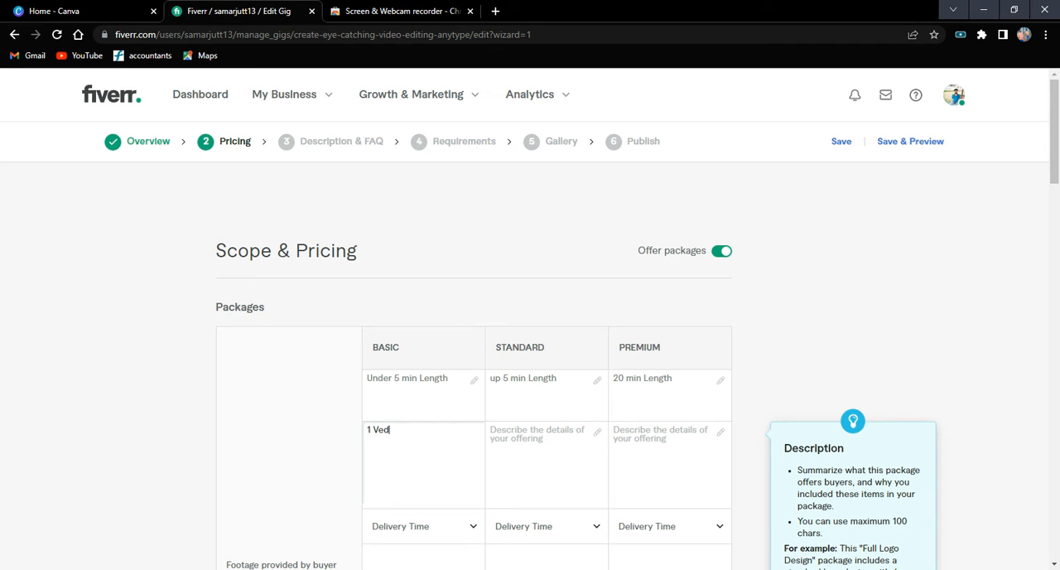
pyautogui.write('\\\\')
pyautogui.press('BackSpace')
pyautogui.press('BackSpace')
pyautogui.press('BackSpace')
pyautogui.write('ide')
pyautogui.write('p')
pyautogui.write('Under')
pyautogui.write('5 mins')
pyautogui.write('edi')
pyautogui.write('ting and')
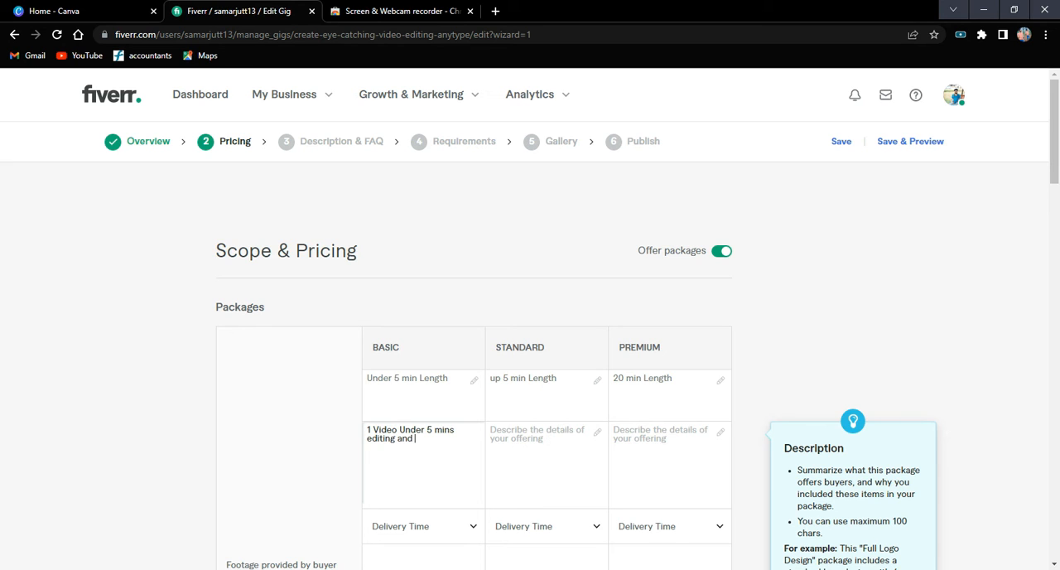
pyautogui.write('tags')
pyautogui.write('f')
pyautogui.press('BackSpace')
pyautogui.write('in High R')
pyautogui.write('esolation')
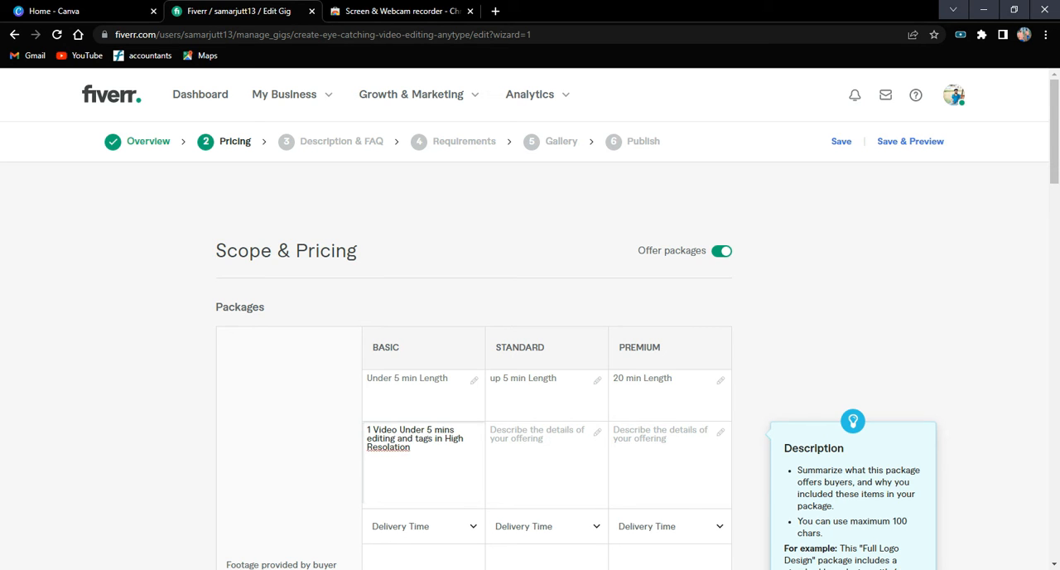
pyautogui.doubleClick(388, 446)
pyautogui.write('Resolution')
# Copy the Basic package's full description into the Standard and Premium package descriptions.
pyautogui.hotkey('ctrl', 'shift', 'Left')
pyautogui.hotkey('ctrl', 'shift', 'Left')
pyautogui.hotkey('ctrl', 'shift', 'Left')
pyautogui.hotkey('ctrl', 'shift', 'Left')
pyautogui.hotkey('ctrl', 'shift', 'Left')
pyautogui.hotkey('ctrl', 'shift', 'Left')
pyautogui.hotkey('ctrl', 'shift', 'Left')
pyautogui.hotkey('ctrl', 'shift', 'Left')
pyautogui.hotkey('ctrl', 'shift', 'Left')
pyautogui.hotkey('ctrl', 'shift', 'Left')
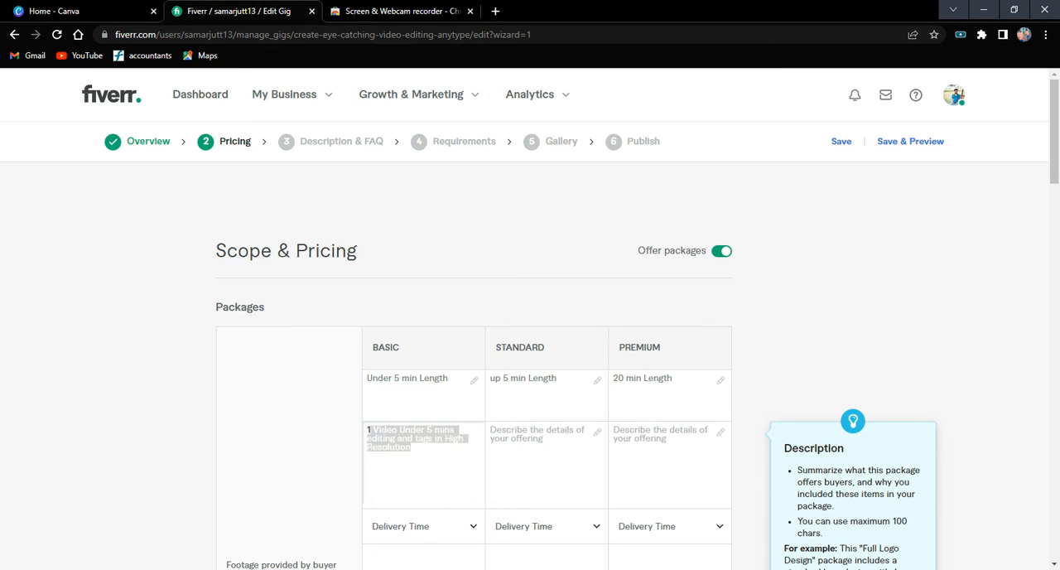
pyautogui.press('Right')
pyautogui.hotkey('shift', 'Left')
pyautogui.hotkey('ctrl', 'shift', 'Left')
pyautogui.hotkey('ctrl', 'shift', 'Left')
pyautogui.hotkey('ctrl', 'shift', 'Left')
pyautogui.hotkey('ctrl', 'shift', 'Left')
pyautogui.hotkey('ctrl', 'shift', 'Left')
pyautogui.hotkey('ctrl', 'shift', 'Left')
pyautogui.hotkey('ctrl', 'shift', 'Left')
pyautogui.hotkey('ctrl', 'shift', 'Left')
pyautogui.hotkey('ctrl', 'shift', 'Left')
pyautogui.hotkey('ctrl', 'shift', 'Left')
pyautogui.hotkey('ctrl', 'shift', 'Left')
pyautogui.hotkey('ctrl', 'c')
pyautogui.press('Tab')
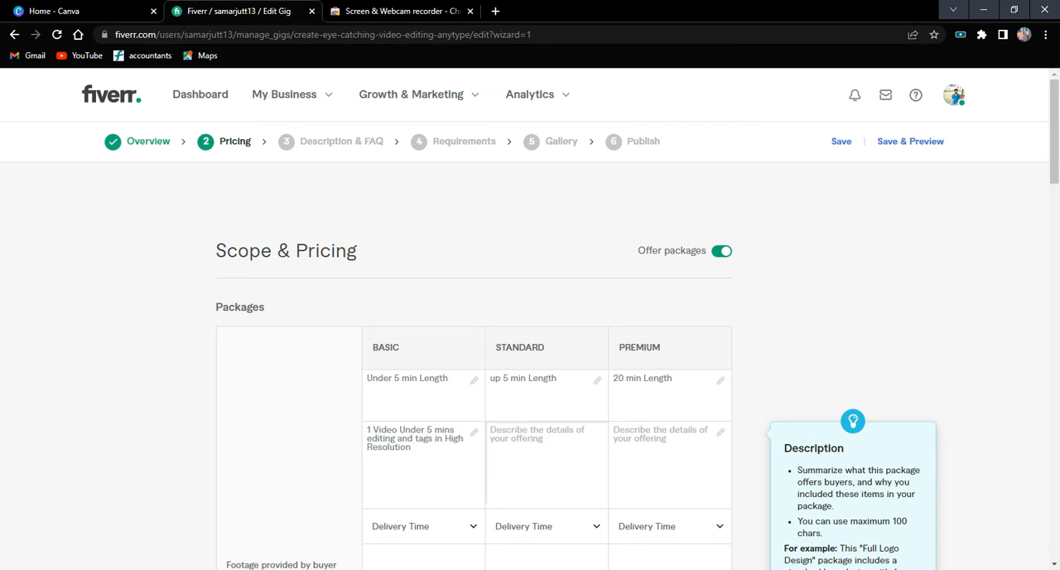
pyautogui.hotkey('ctrl', 'v')
pyautogui.press('Tab')
pyautogui.hotkey('ctrl', 'v')
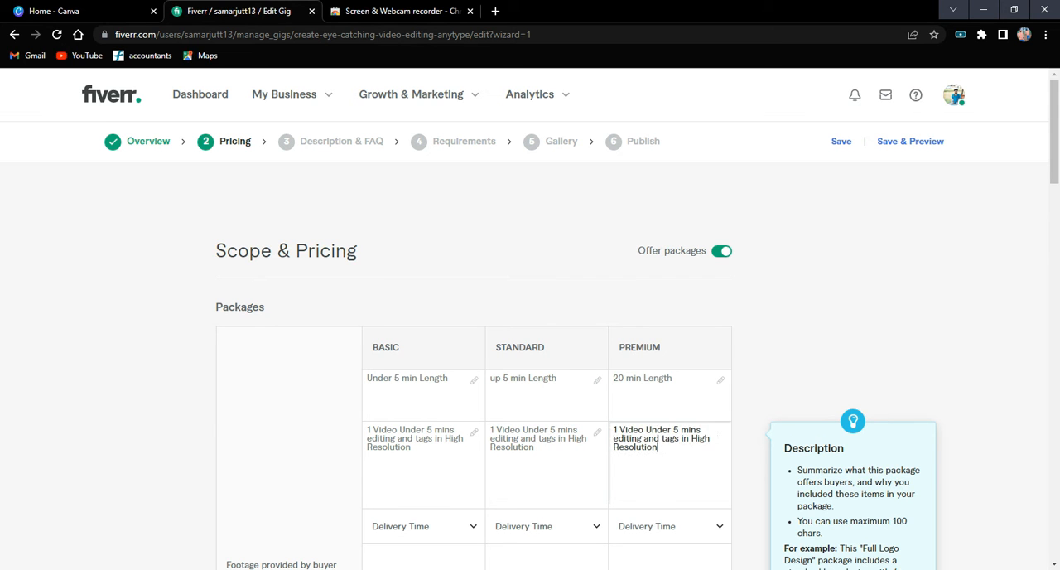
# Change the Standard package description to "3 Video Up 5 mins editing and tags in High Resolution".
pyautogui.click(739, 317)
pyautogui.click(494, 429)
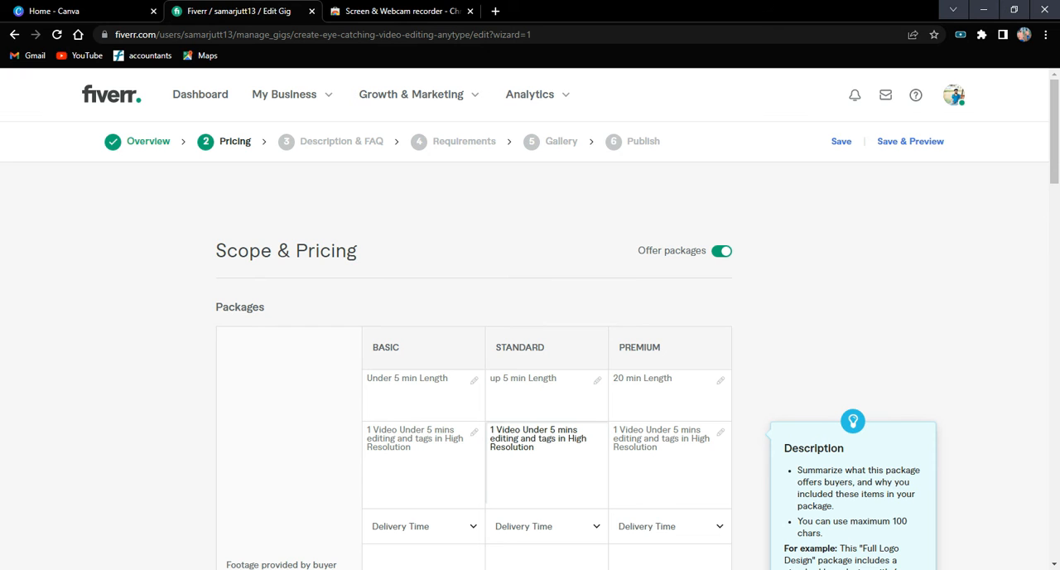
pyautogui.press('BackSpace')
pyautogui.write('3')
pyautogui.press('BackSpace')
pyautogui.press('BackSpace')
pyautogui.press('BackSpace')
pyautogui.press('BackSpace')
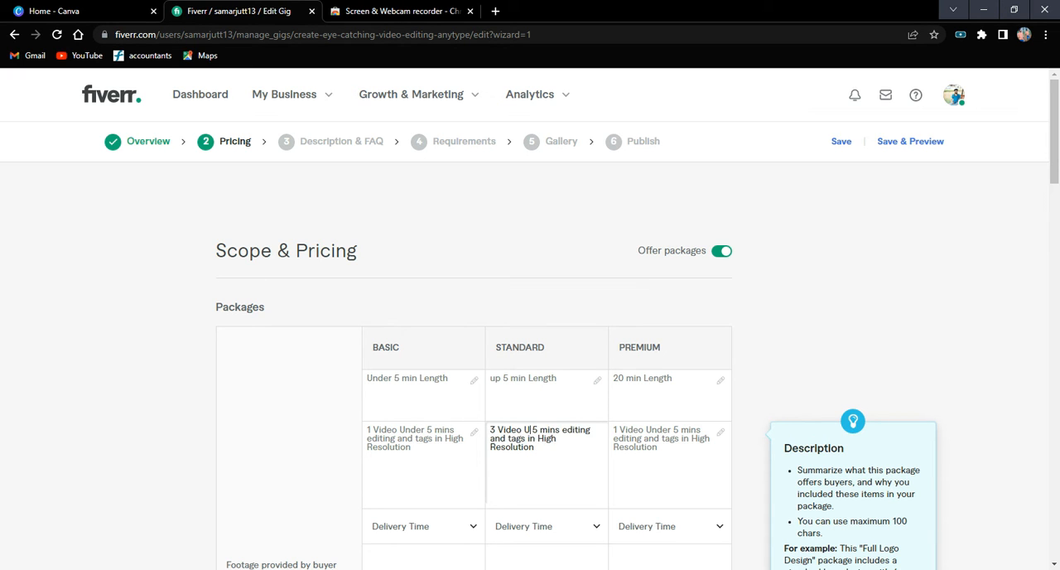
pyautogui.write('p')
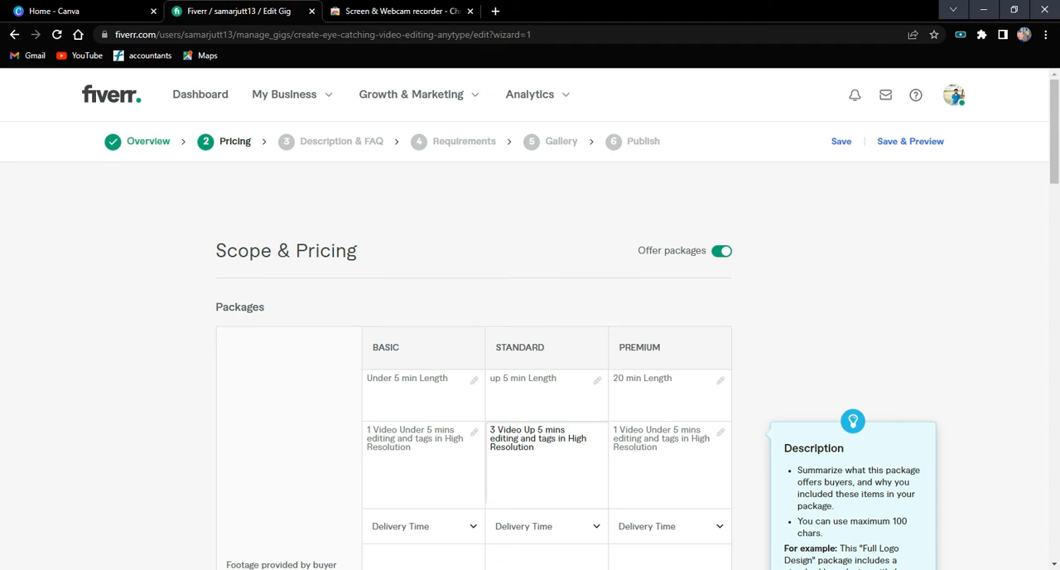
# Change the beginning of the Premium package description to "5 Video 20mins", keeping the rest of the text.
pyautogui.click(619, 429)
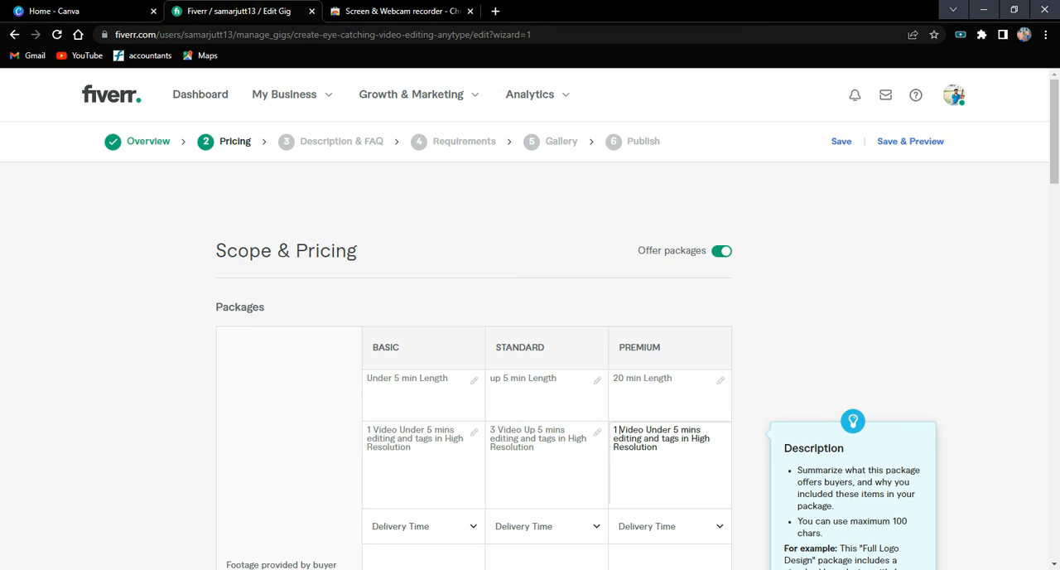
pyautogui.press('BackSpace')
pyautogui.write('5')
pyautogui.press('BackSpace')
pyautogui.press('BackSpace')
pyautogui.press('BackSpace')
pyautogui.press('BackSpace')
pyautogui.press('BackSpace')
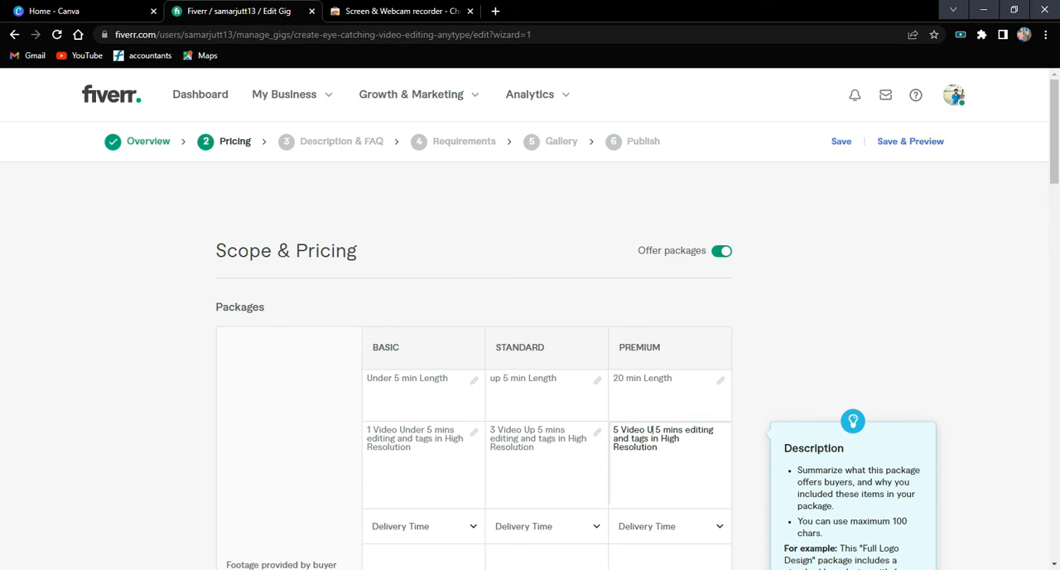
pyautogui.press('BackSpace')
pyautogui.write('20')
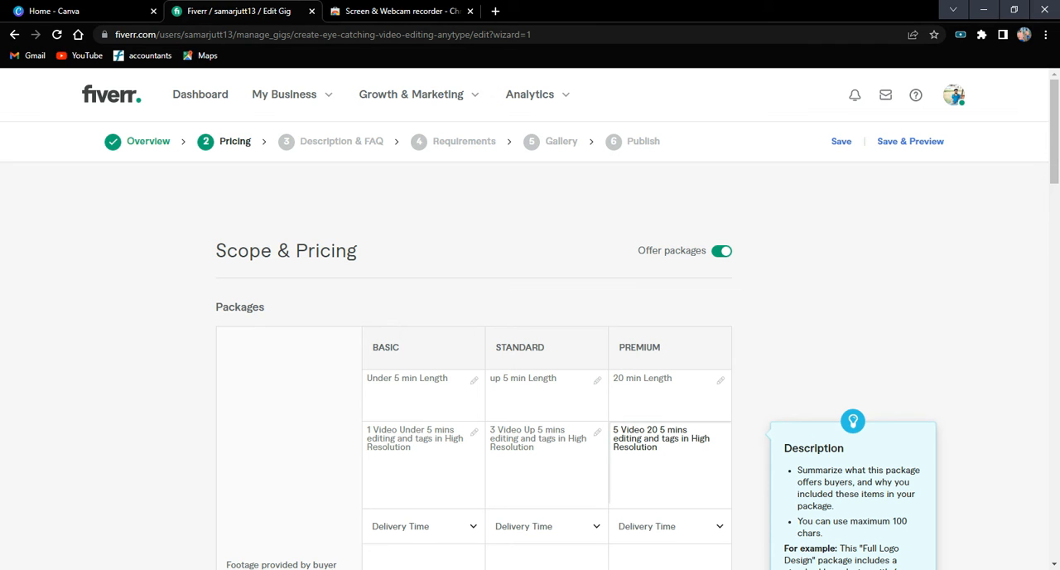
pyautogui.press('Delete')
pyautogui.press('BackSpace')
pyautogui.press('BackSpace')
# Insert the word "Length" after "20mins" in the Premium package description.
pyautogui.press('Right')
pyautogui.press('Right')
pyautogui.press('Right')
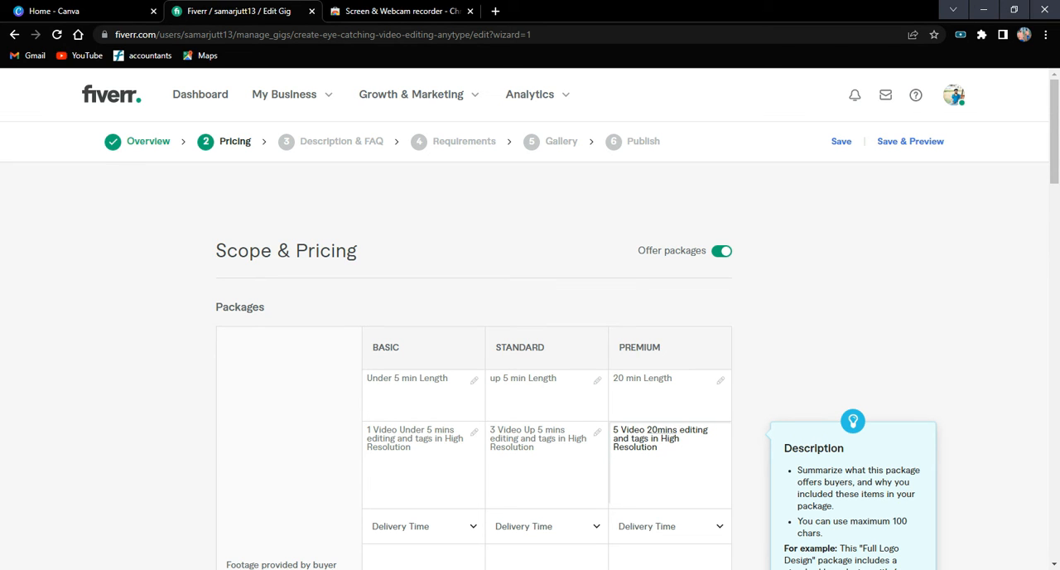
pyautogui.write('Le')
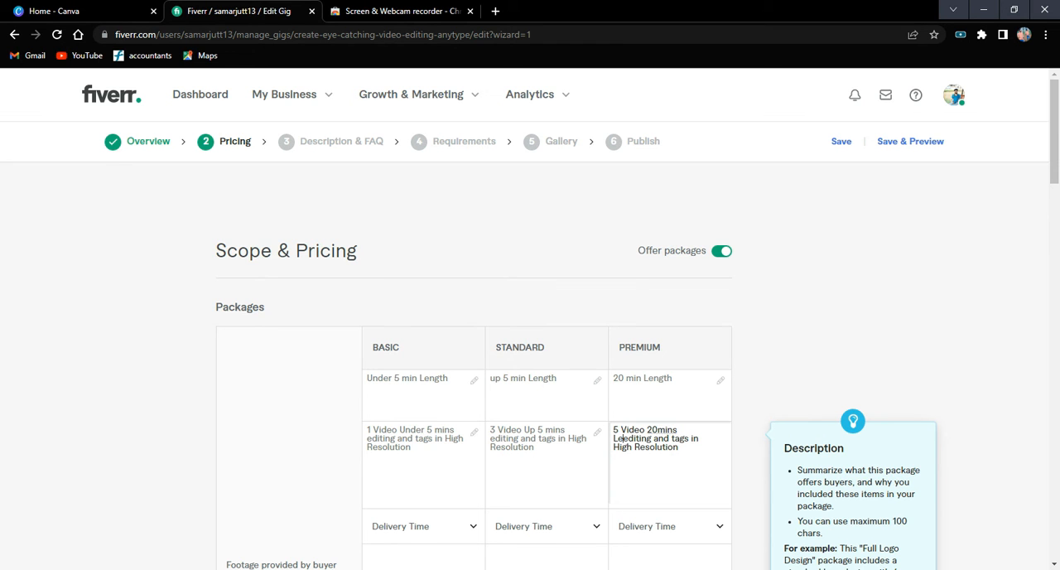
pyautogui.write('ngth')
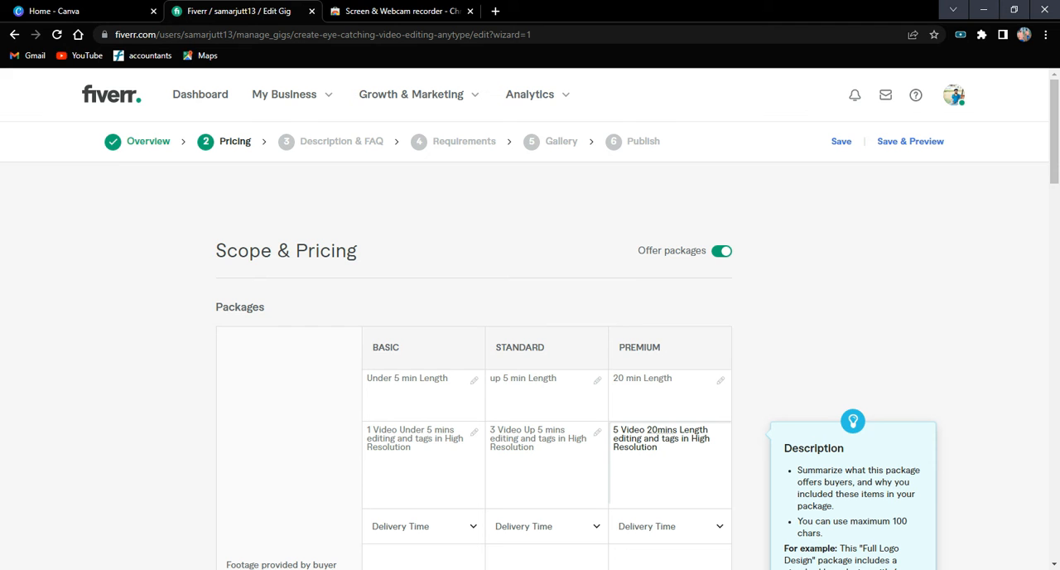
# Set the delivery time to 2 days for Basic, 3 days for Standard and 6 days for Premium.
pyautogui.scroll(-2, 511, 458)
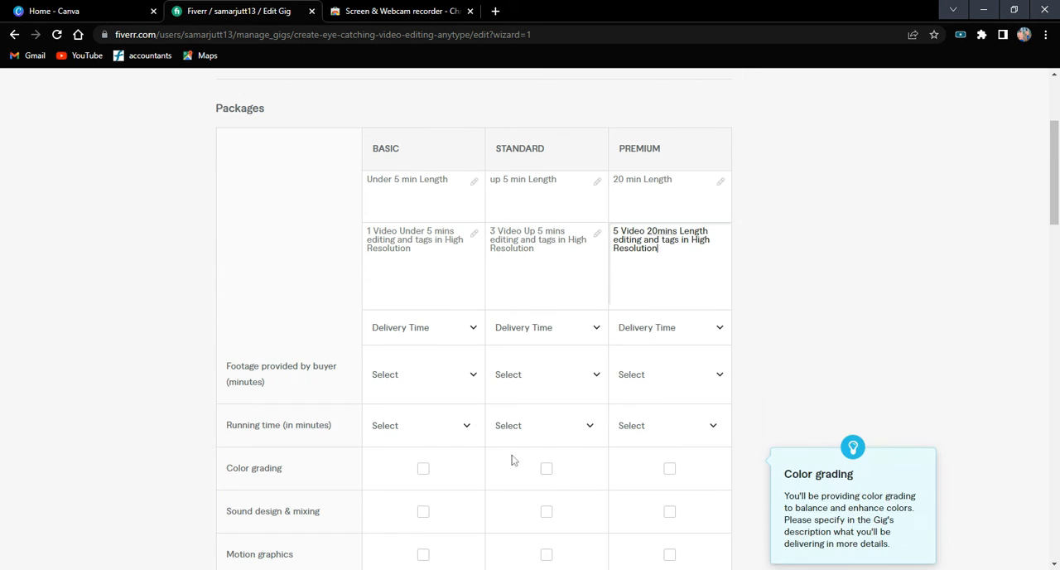
pyautogui.click(463, 331)
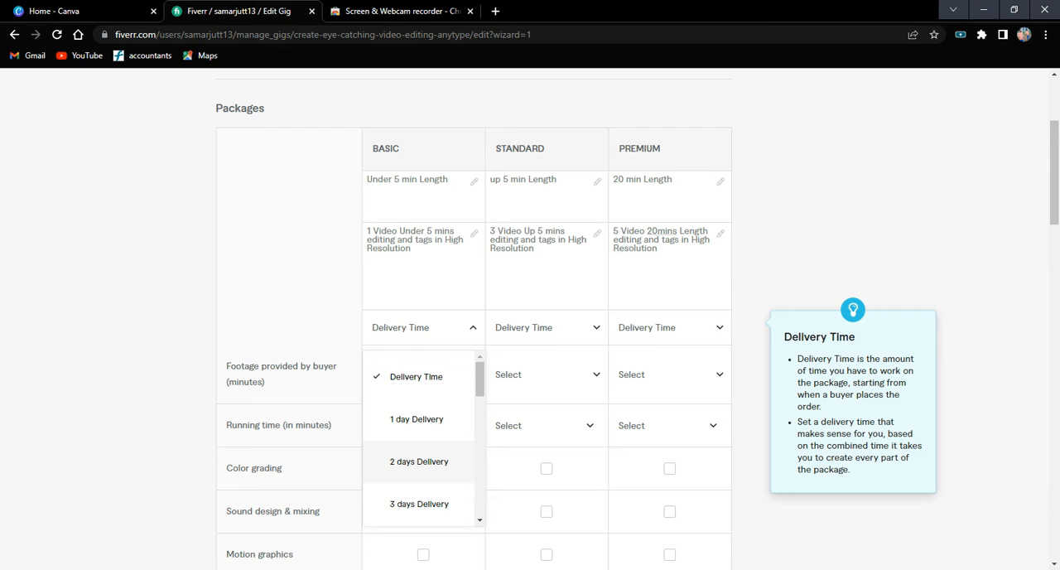
pyautogui.click(420, 467)
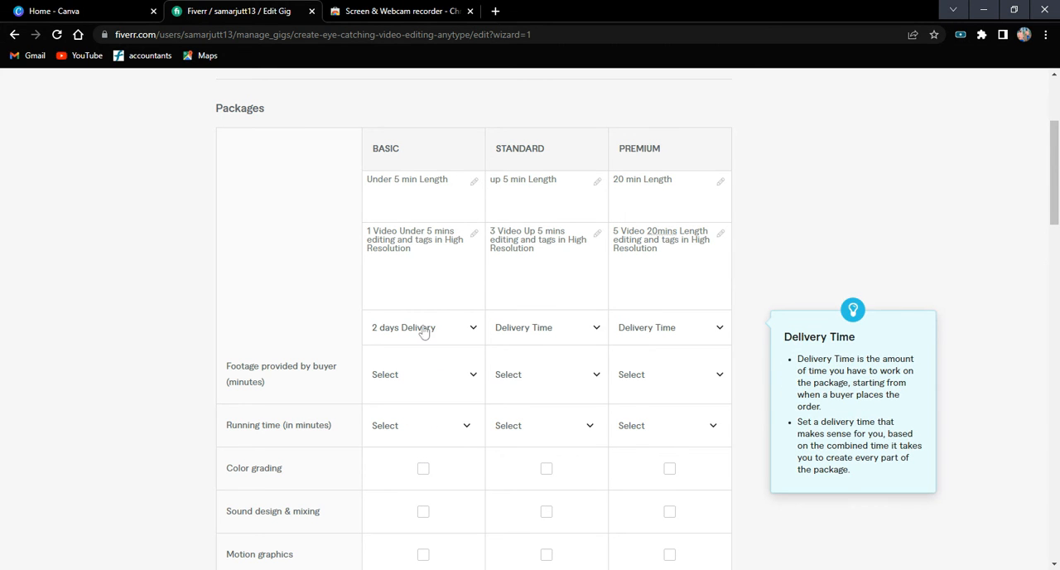
pyautogui.click(558, 337)
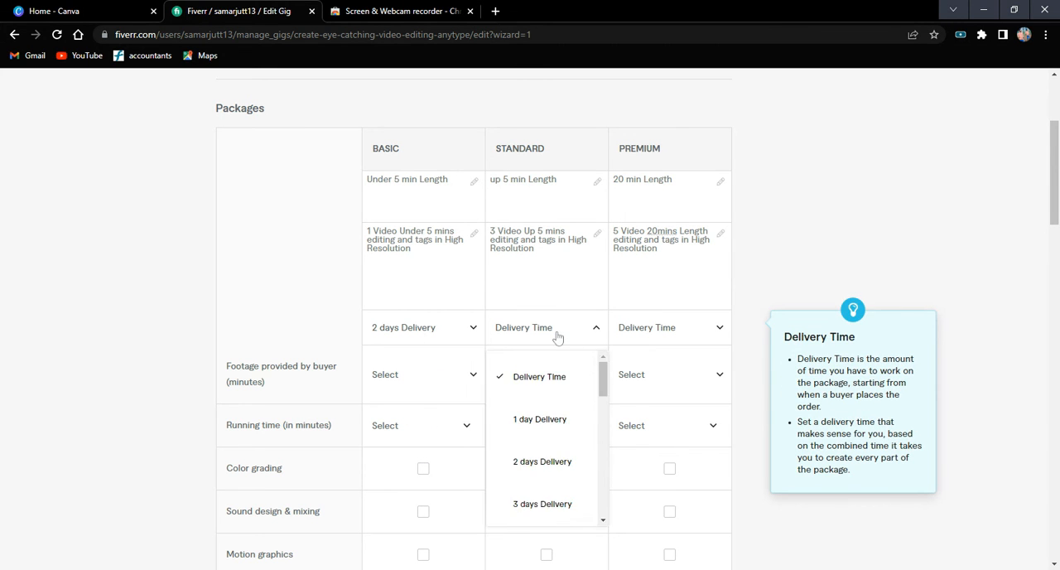
pyautogui.click(547, 504)
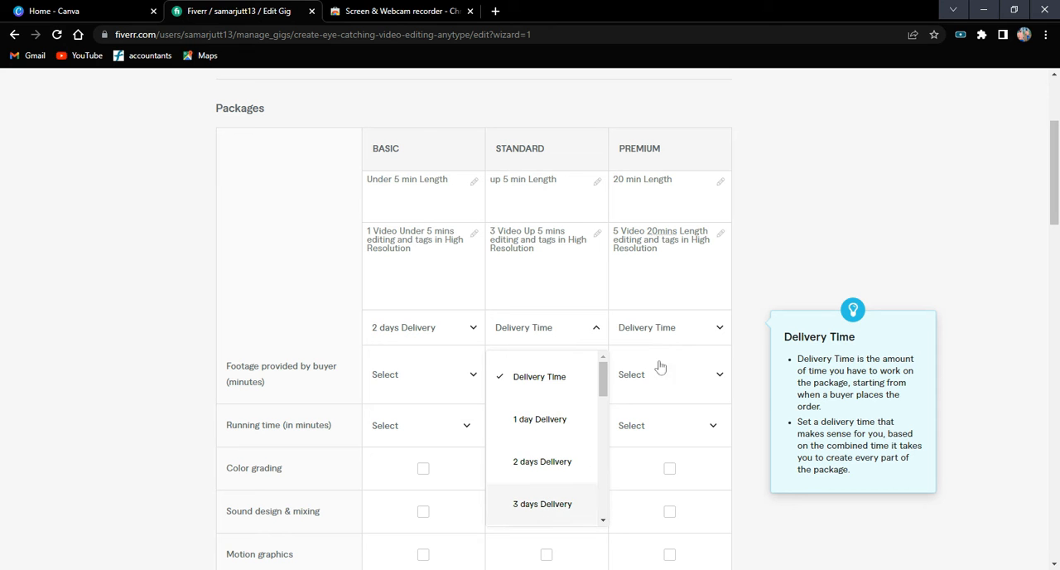
pyautogui.click(708, 332)
pyautogui.scroll(-3, 675, 438)
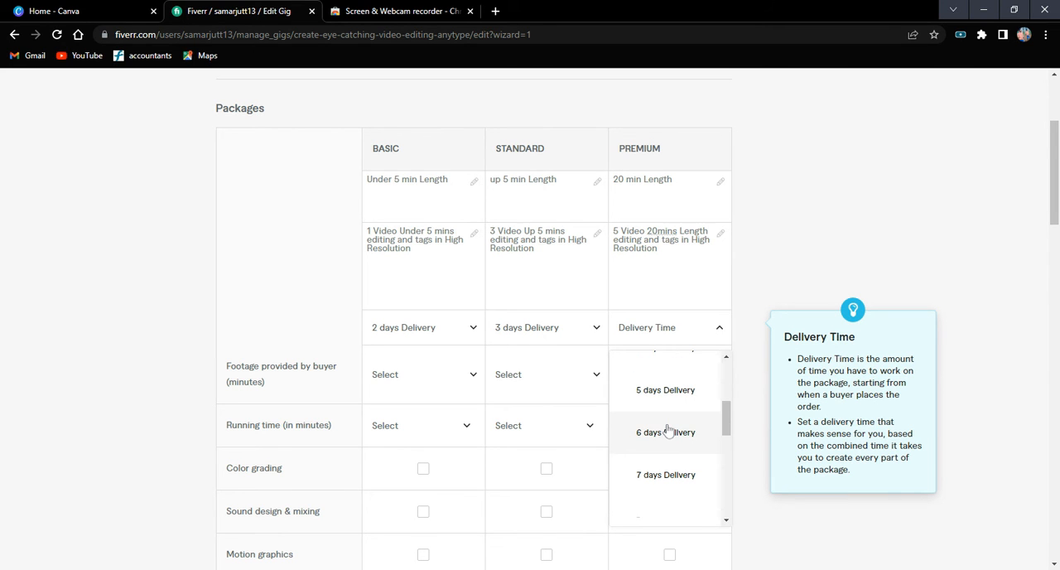
pyautogui.click(653, 256)
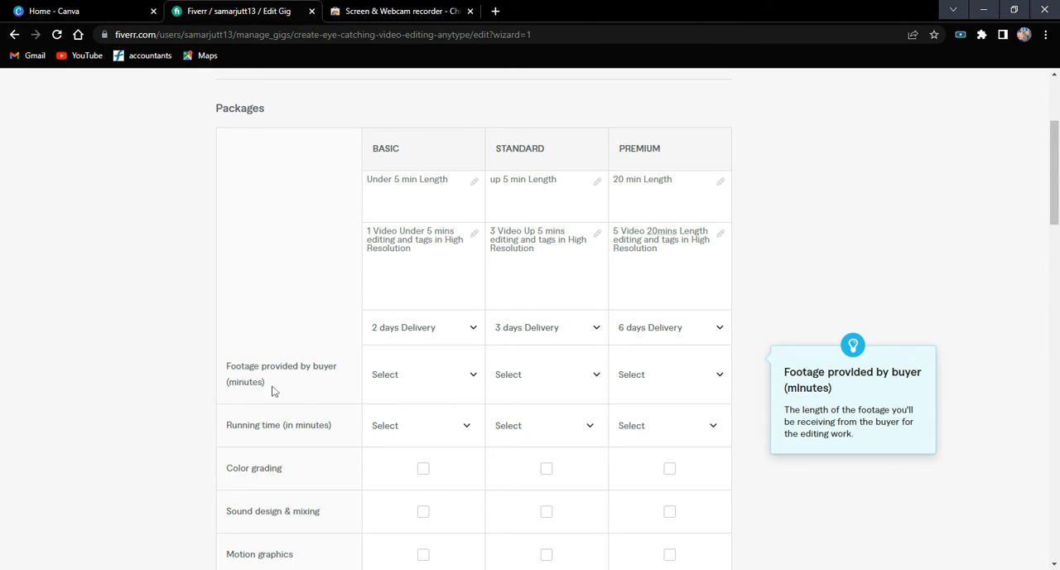
# Set the footage provided by the buyer to 15 minutes for the Basic package.
pyautogui.click(473, 392)
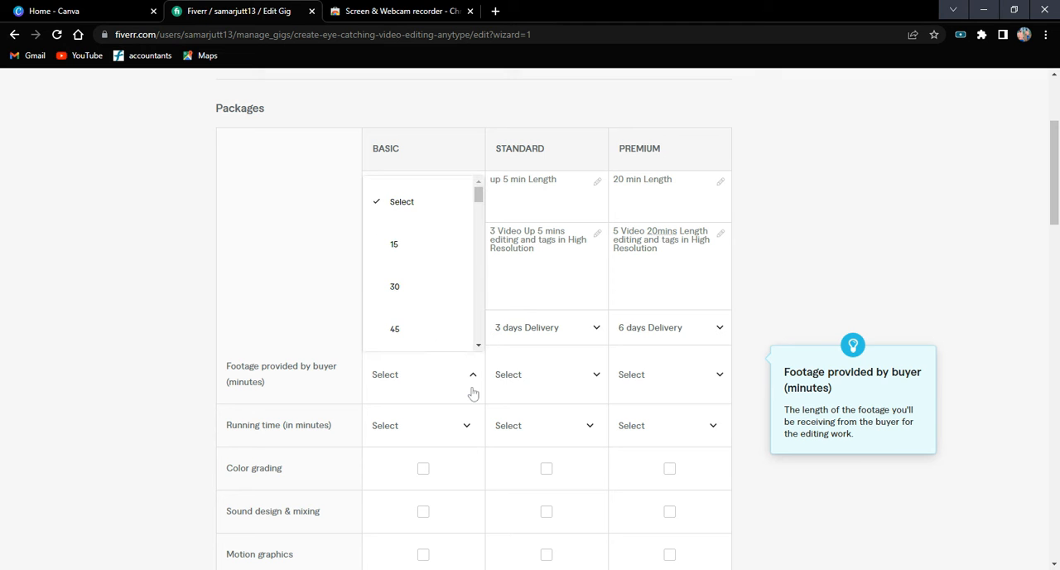
pyautogui.scroll(2, 439, 263)
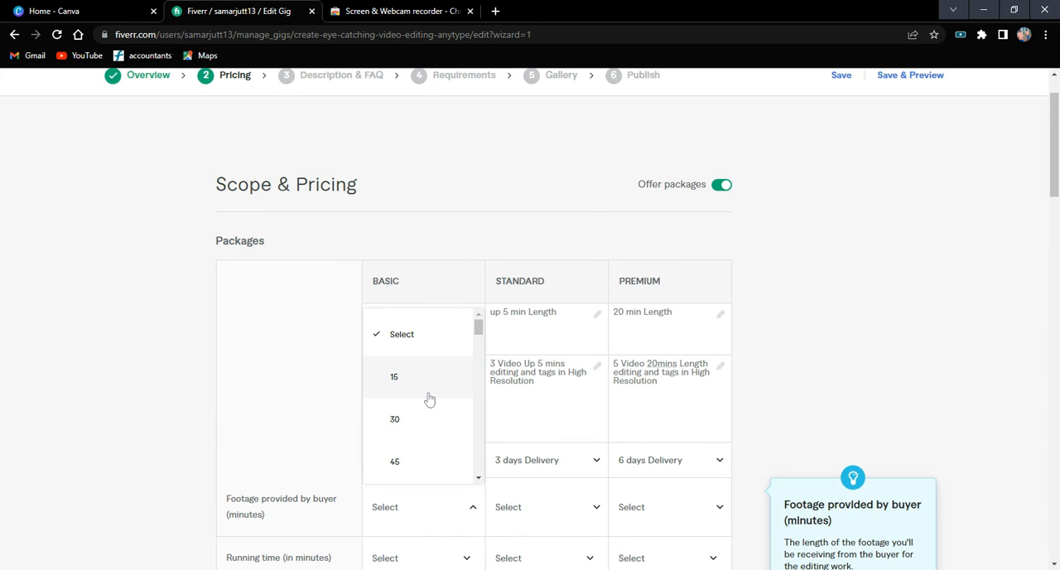
pyautogui.scroll(-2, 429, 400)
pyautogui.scroll(2, 409, 402)
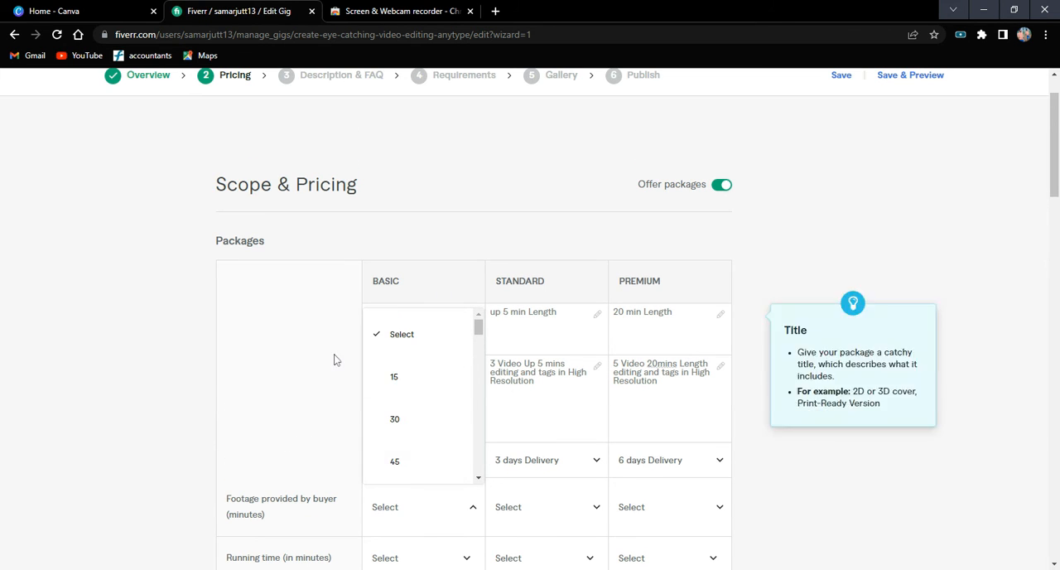
pyautogui.scroll(-3, 781, 399)
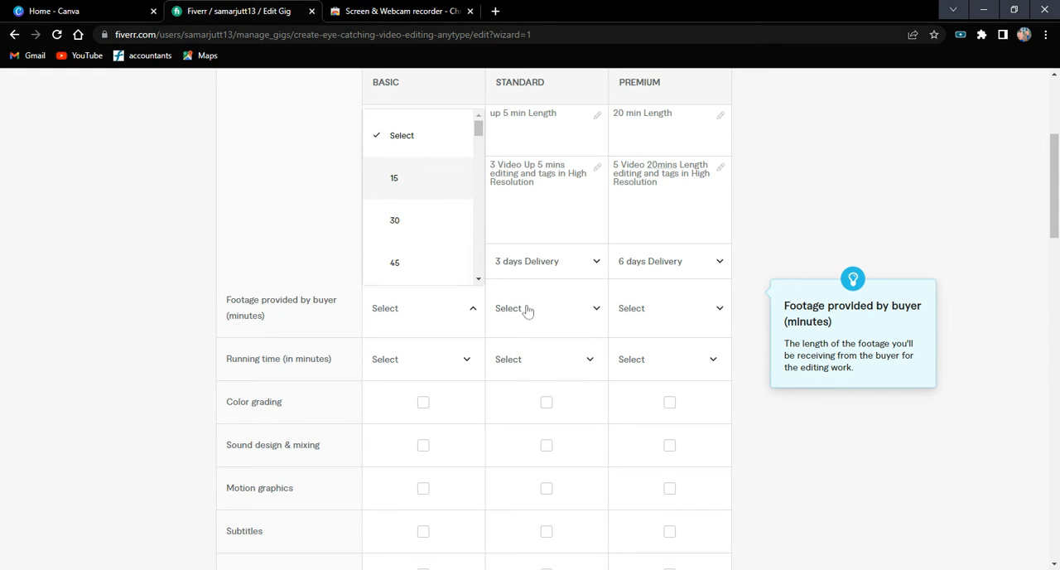
pyautogui.click(475, 309)
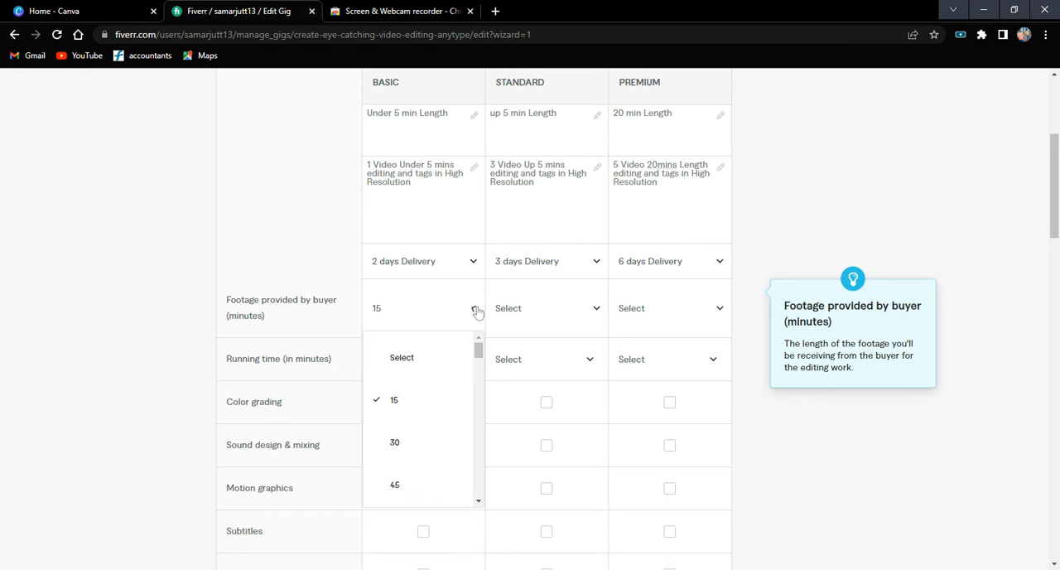
pyautogui.scroll(-3, 420, 402)
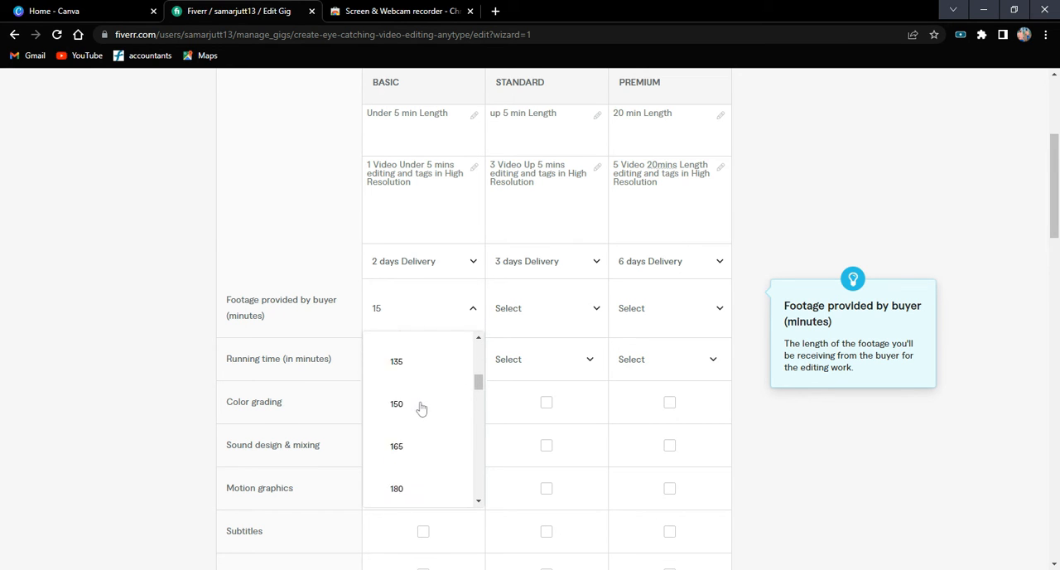
pyautogui.scroll(3, 420, 401)
pyautogui.click(430, 388)
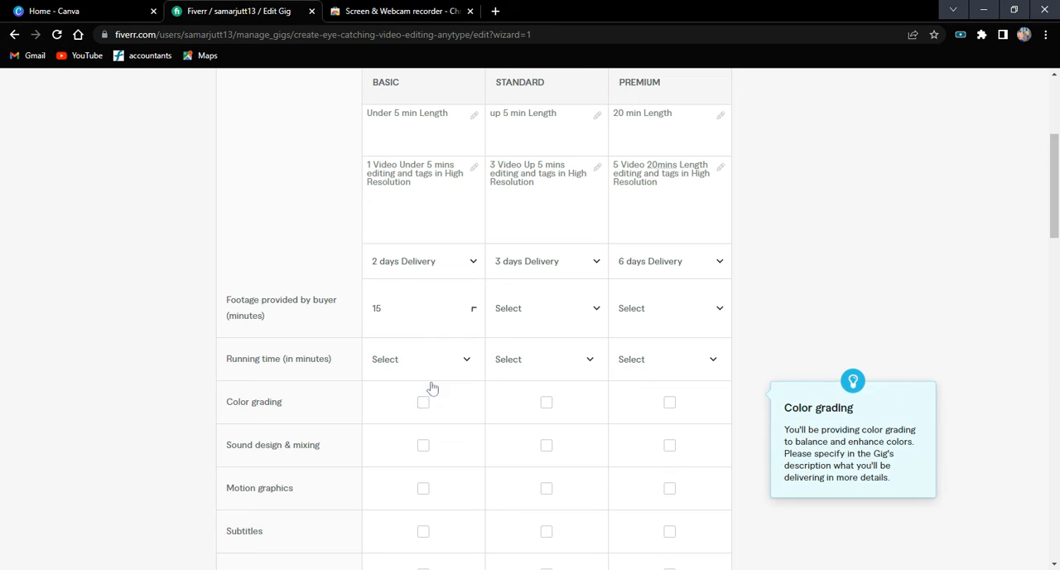
# Set the footage provided by the buyer to 15 minutes for the Standard and Premium packages.
pyautogui.click(547, 310)
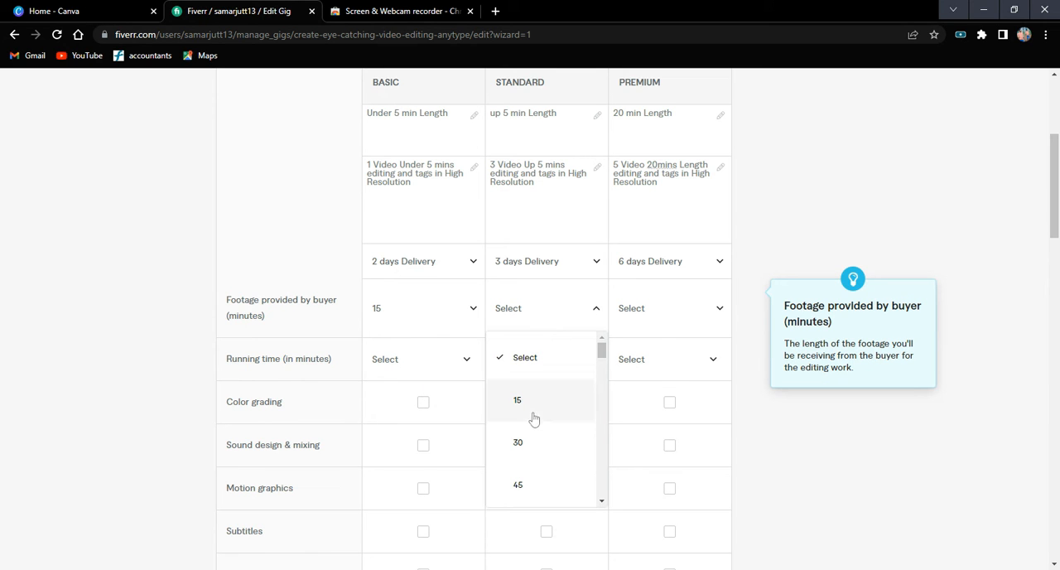
pyautogui.click(689, 321)
pyautogui.scroll(-2, 662, 397)
pyautogui.scroll(2, 662, 435)
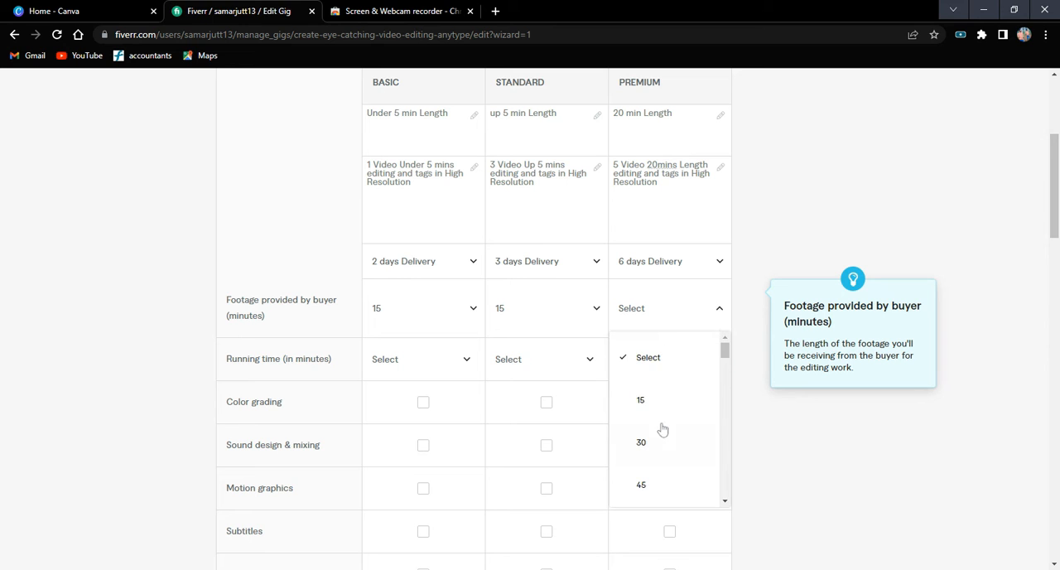
pyautogui.click(654, 404)
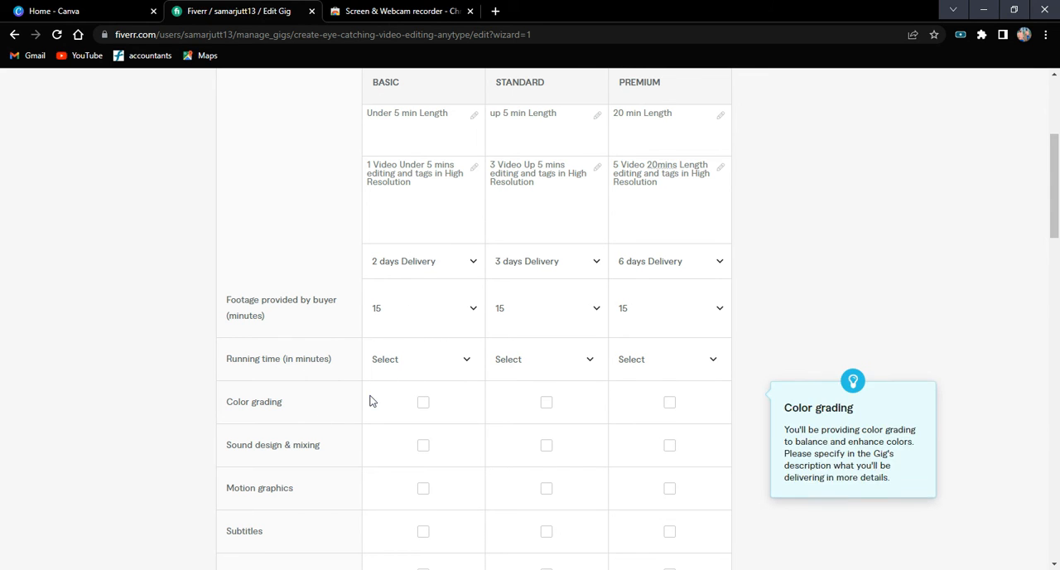
# Set the running time to 5 minutes for Basic, 15 for Standard and 20 for Premium.
pyautogui.click(440, 358)
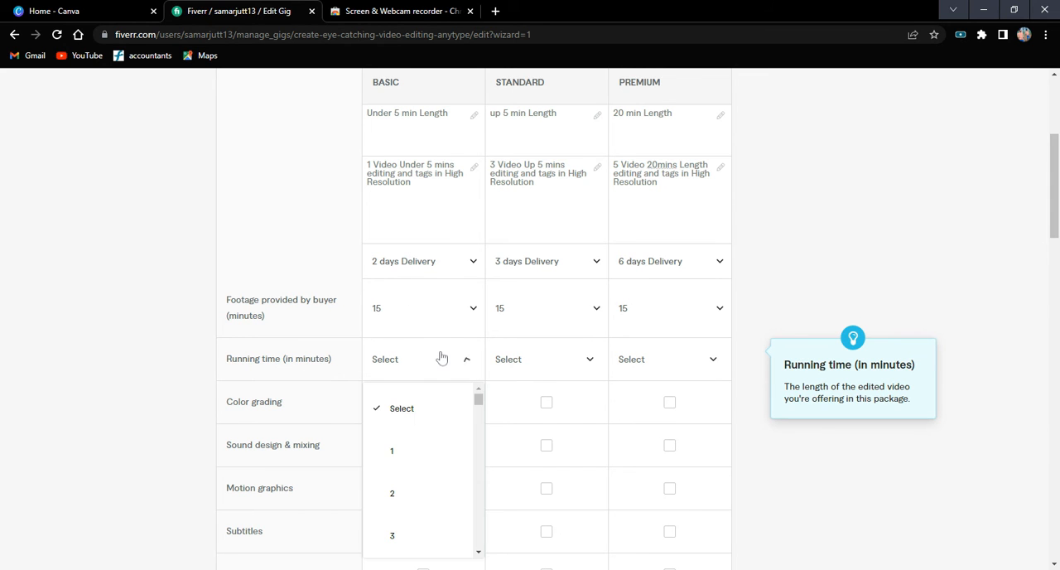
pyautogui.scroll(-3, 425, 449)
pyautogui.click(409, 432)
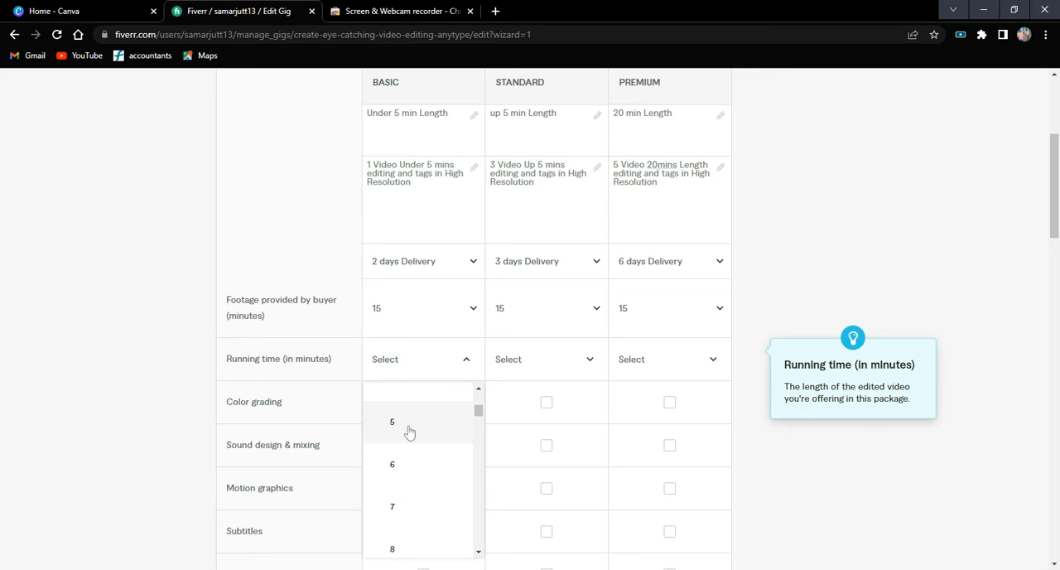
pyautogui.click(579, 372)
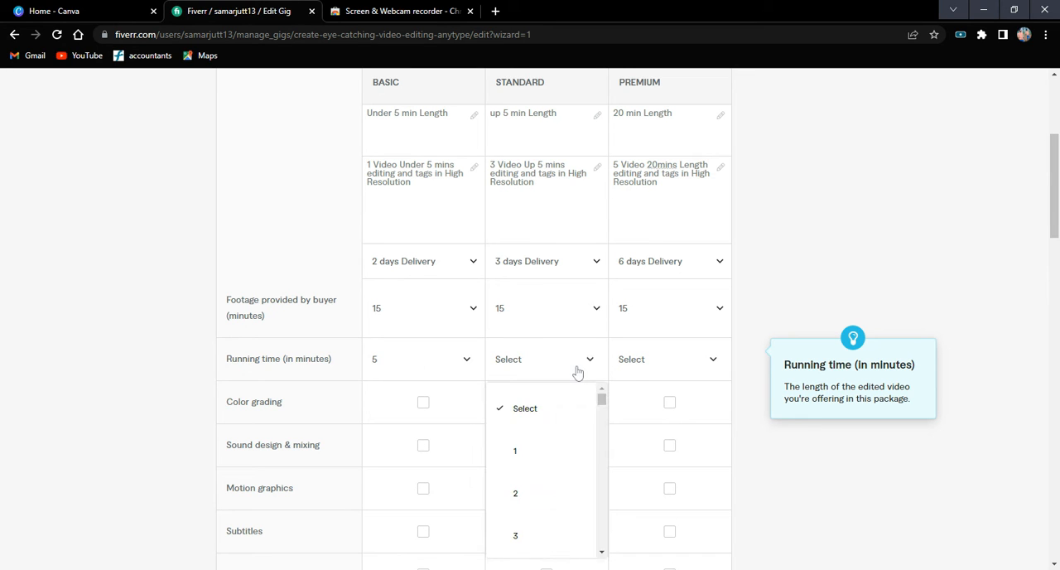
pyautogui.scroll(-7, 538, 468)
pyautogui.scroll(-1, 537, 452)
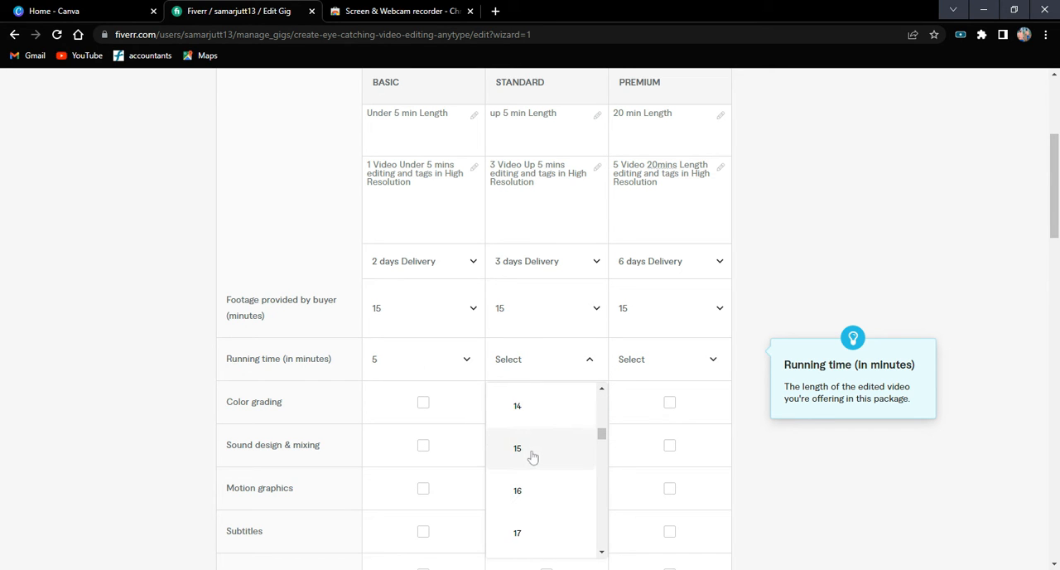
pyautogui.click(693, 366)
pyautogui.click(693, 367)
pyautogui.scroll(-7, 638, 472)
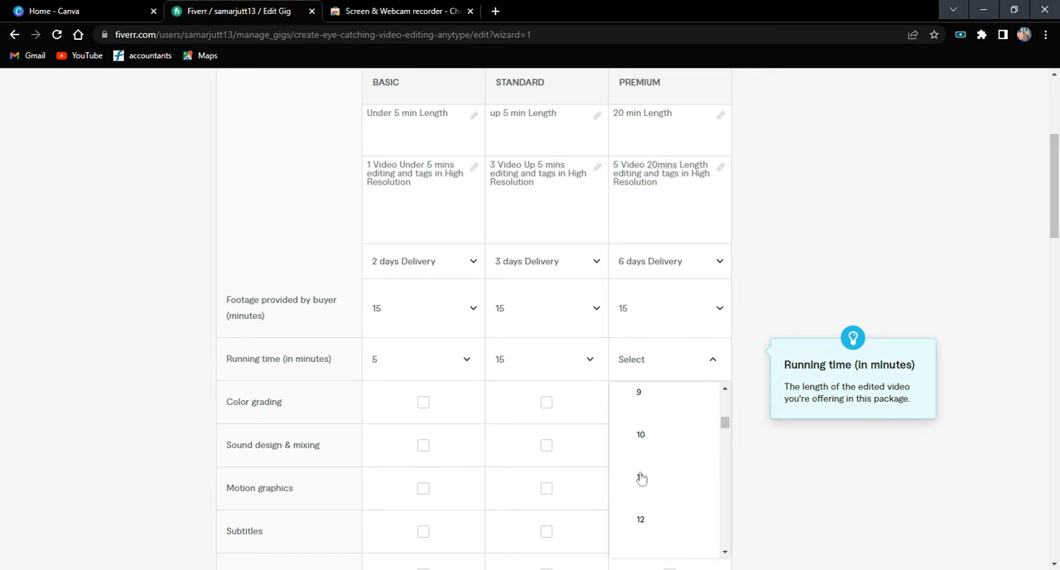
pyautogui.scroll(-3, 641, 477)
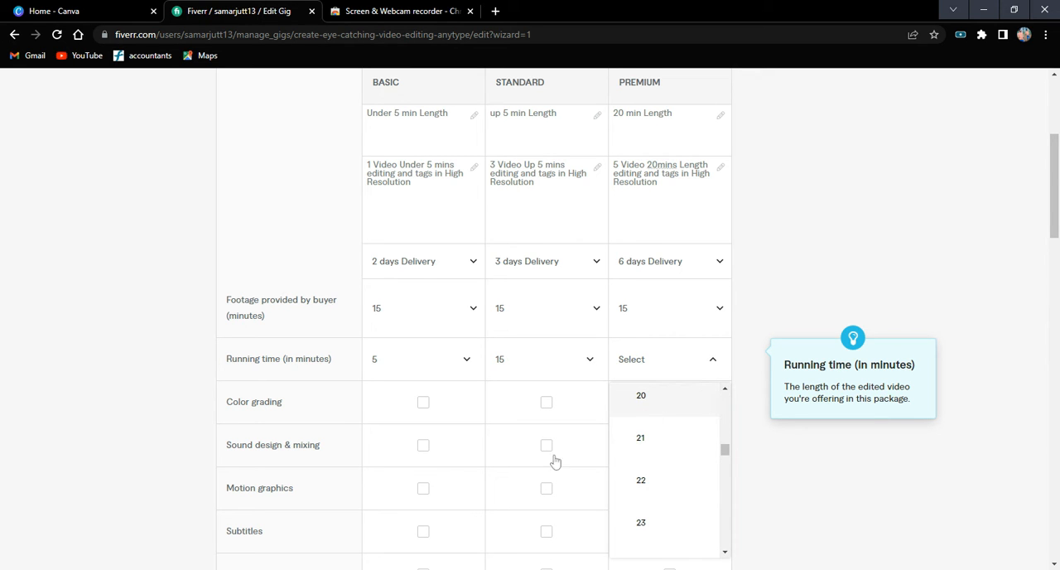
pyautogui.click(451, 474)
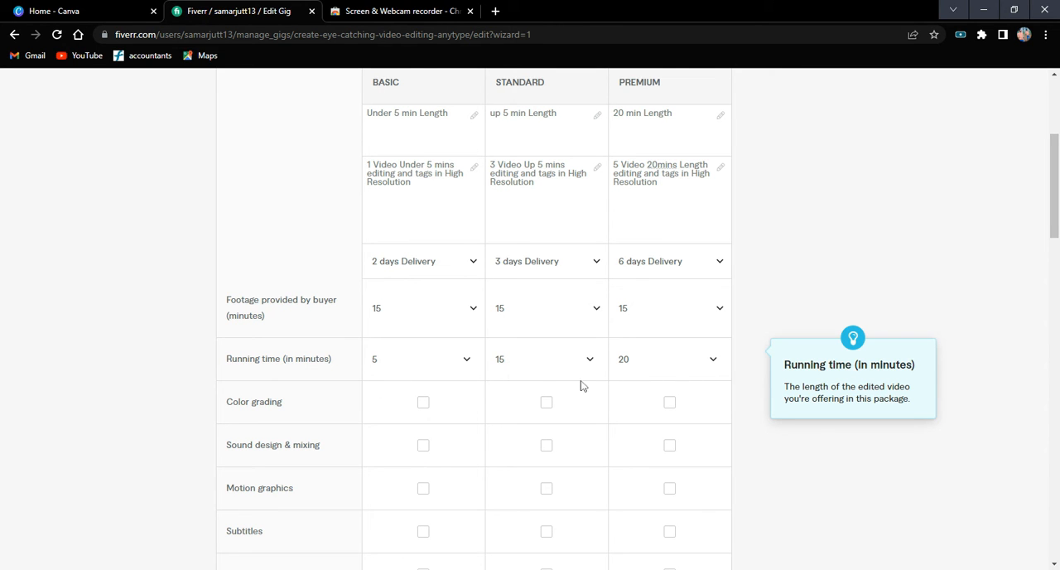
# Include color grading and sound design & mixing in the Basic, Standard and Premium packages.
pyautogui.click(421, 406)
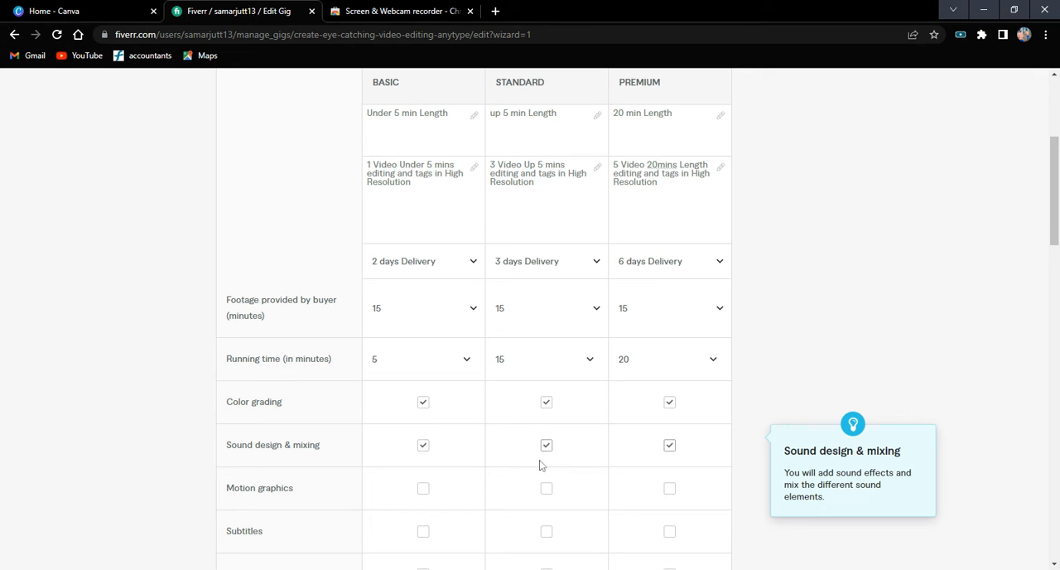
pyautogui.scroll(-2, 429, 429)
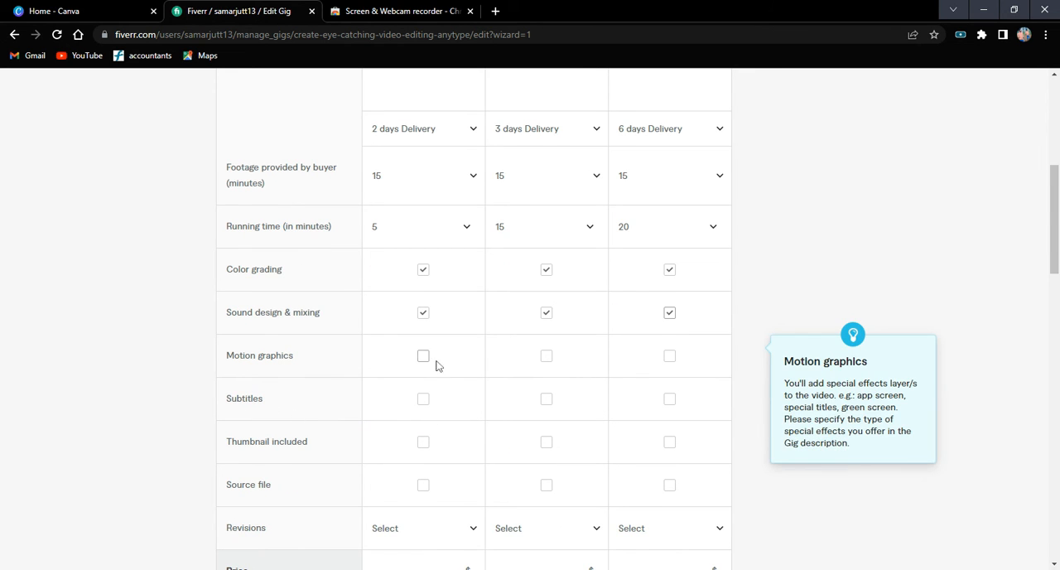
# Include motion graphics and subtitles in the Basic, Standard and Premium packages.
pyautogui.click(543, 359)
pyautogui.click(669, 356)
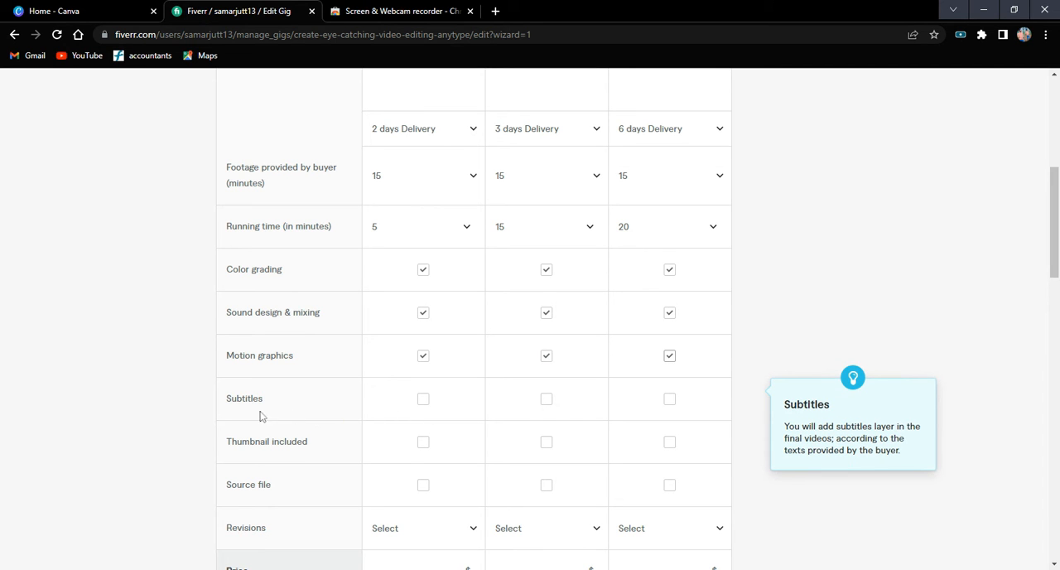
pyautogui.click(423, 401)
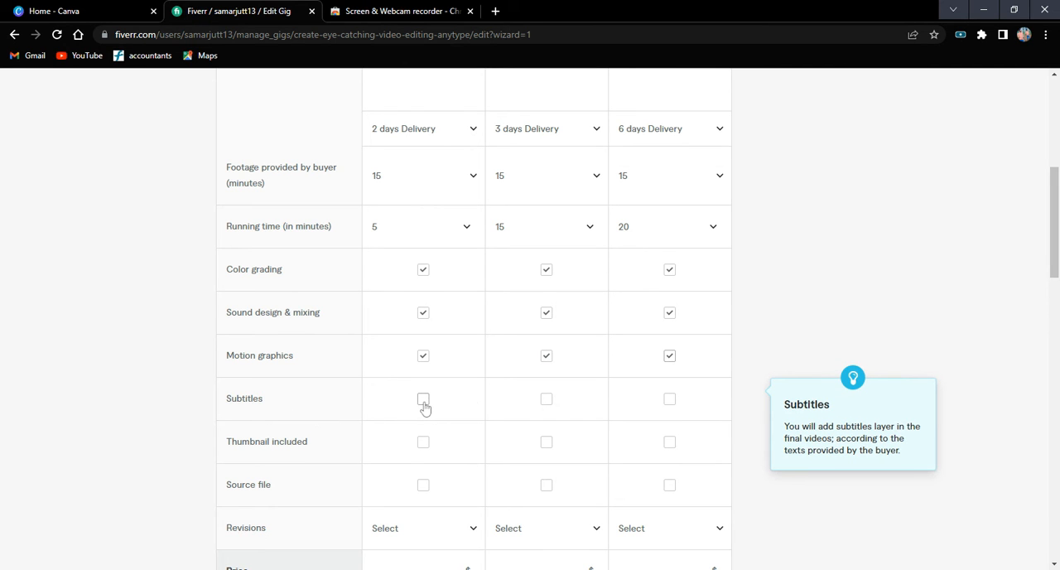
pyautogui.click(546, 401)
pyautogui.click(670, 402)
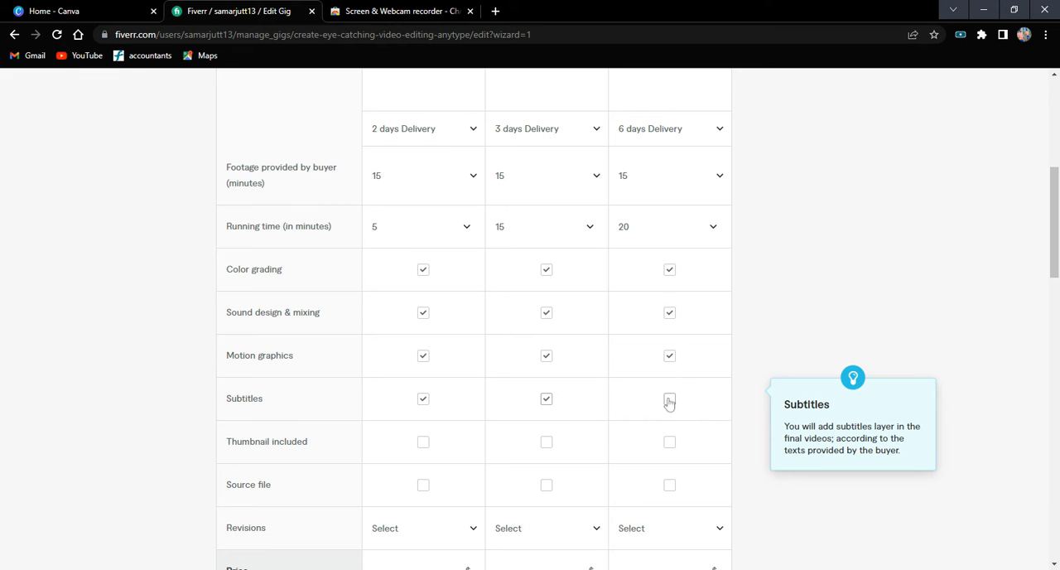
pyautogui.click(421, 354)
# Include the thumbnail and source file in the Standard and Premium packages only.
pyautogui.scroll(-1, 423, 349)
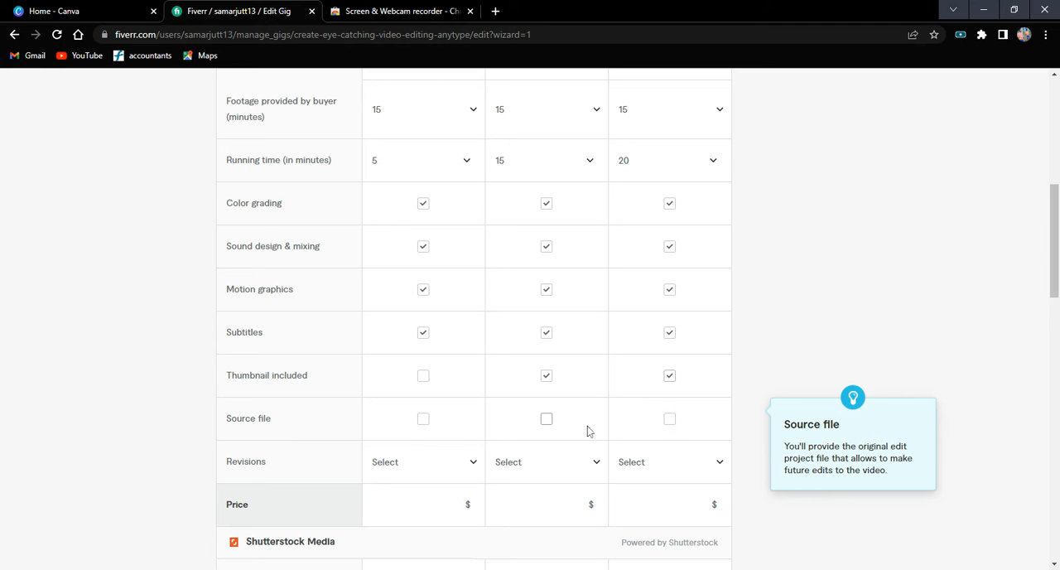
pyautogui.click(546, 419)
pyautogui.click(669, 419)
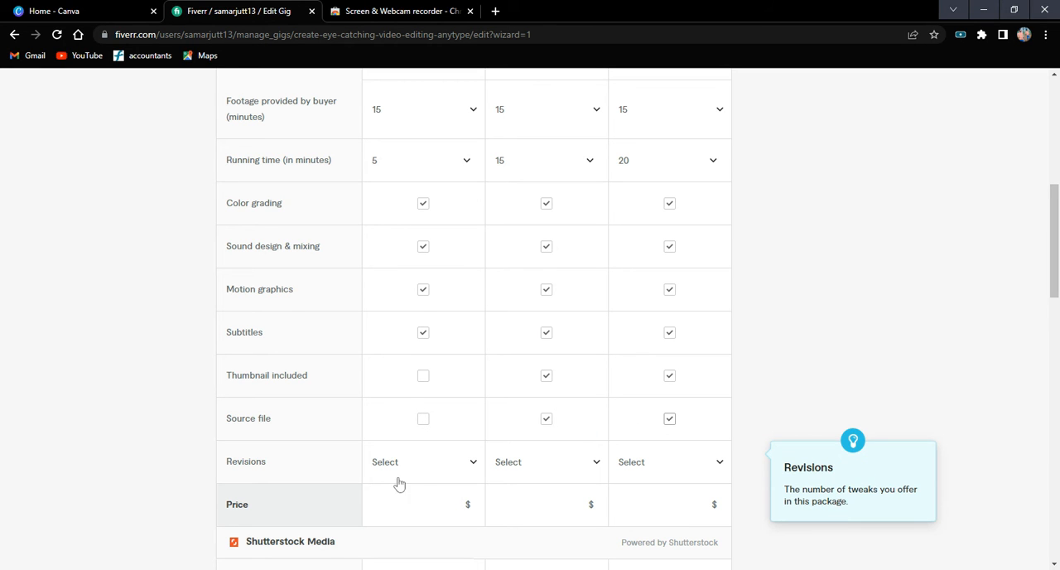
# Set the number of revisions to 2 for Basic, 5 for Standard and UNLIMITED for Premium.
pyautogui.click(470, 462)
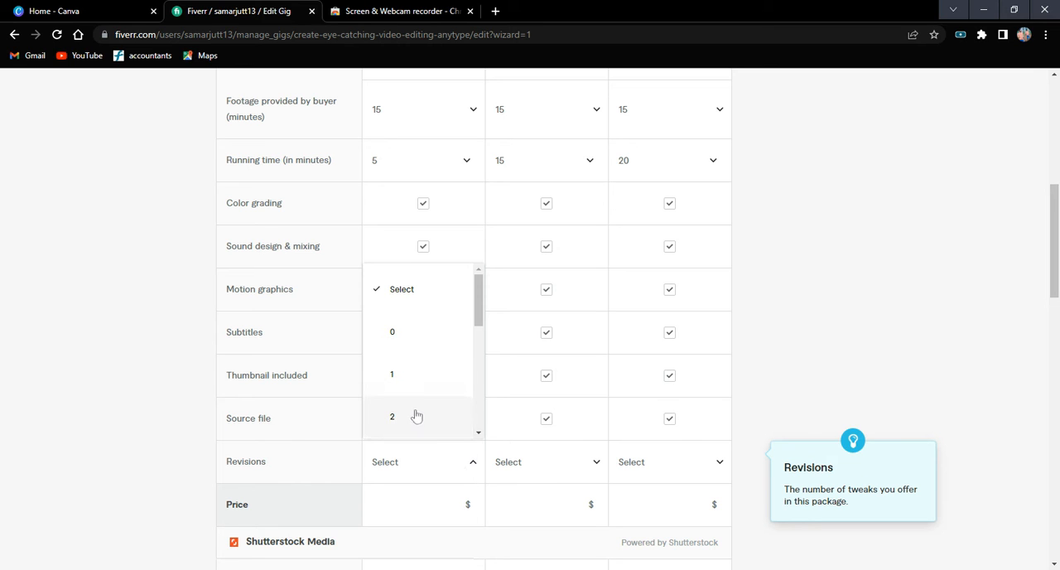
pyautogui.click(586, 468)
pyautogui.click(586, 467)
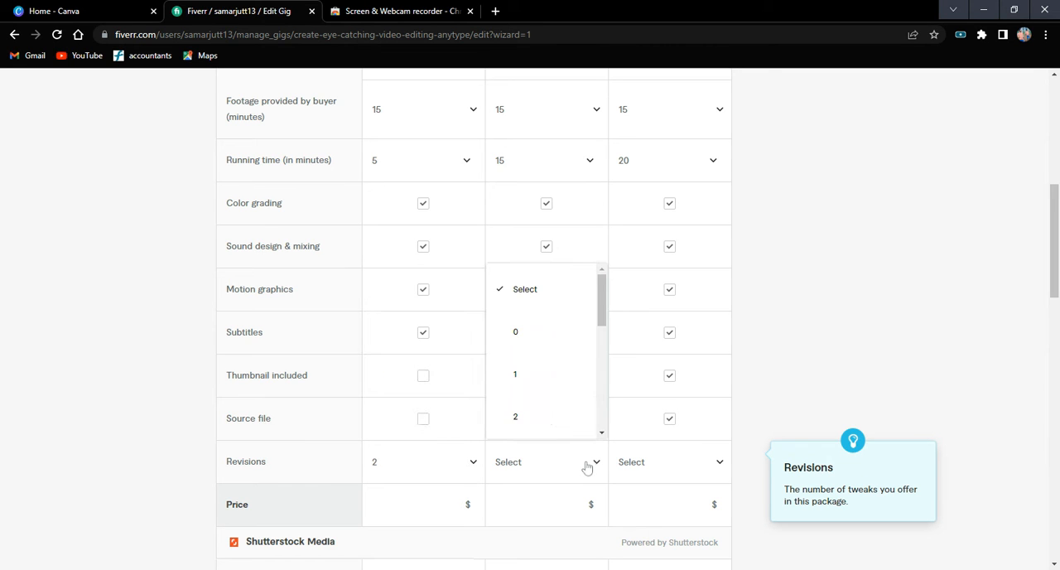
pyautogui.scroll(-3, 556, 397)
pyautogui.scroll(1, 558, 388)
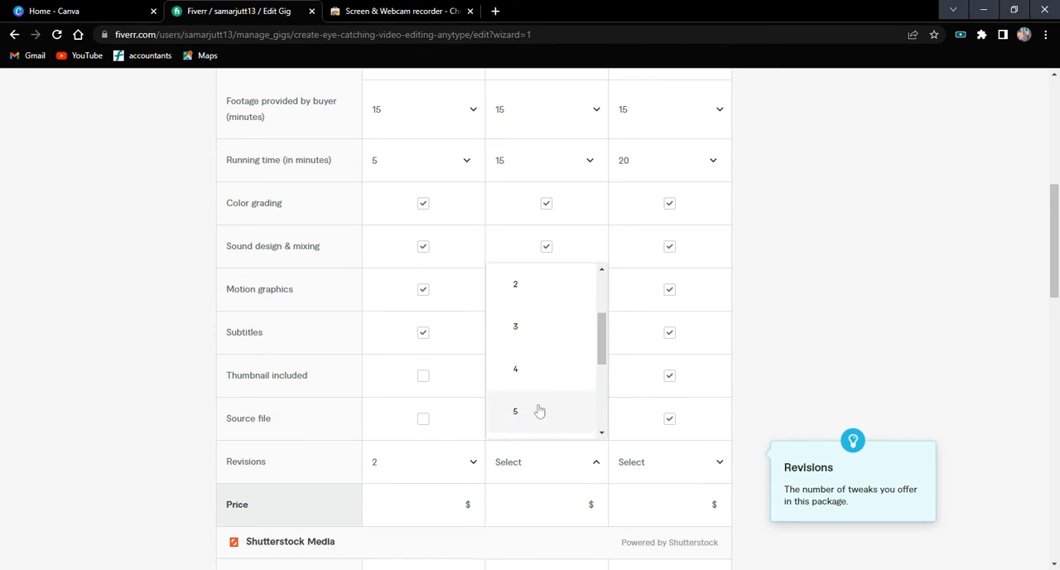
pyautogui.click(693, 470)
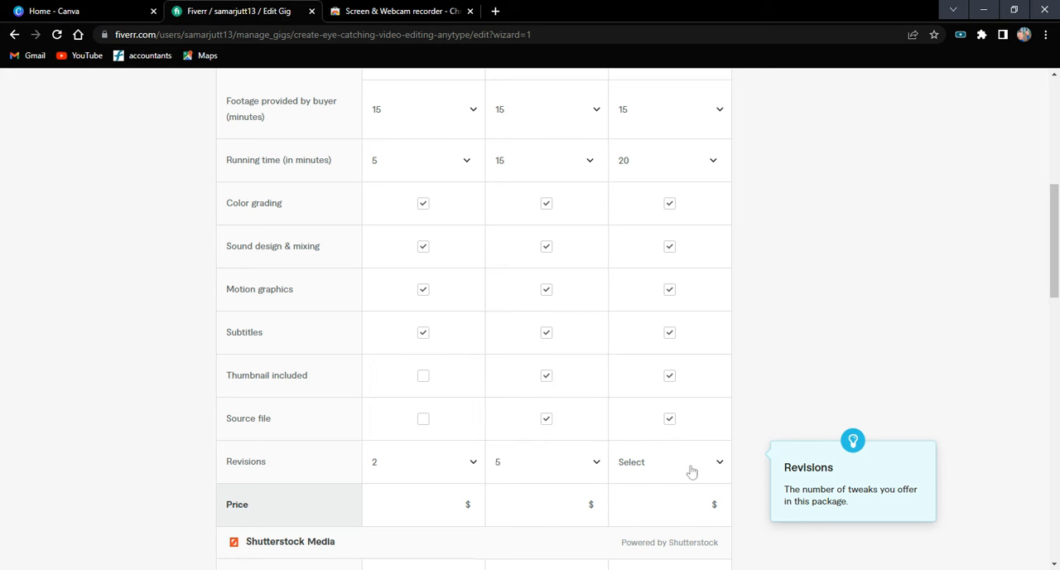
pyautogui.click(691, 470)
pyautogui.scroll(-5, 687, 426)
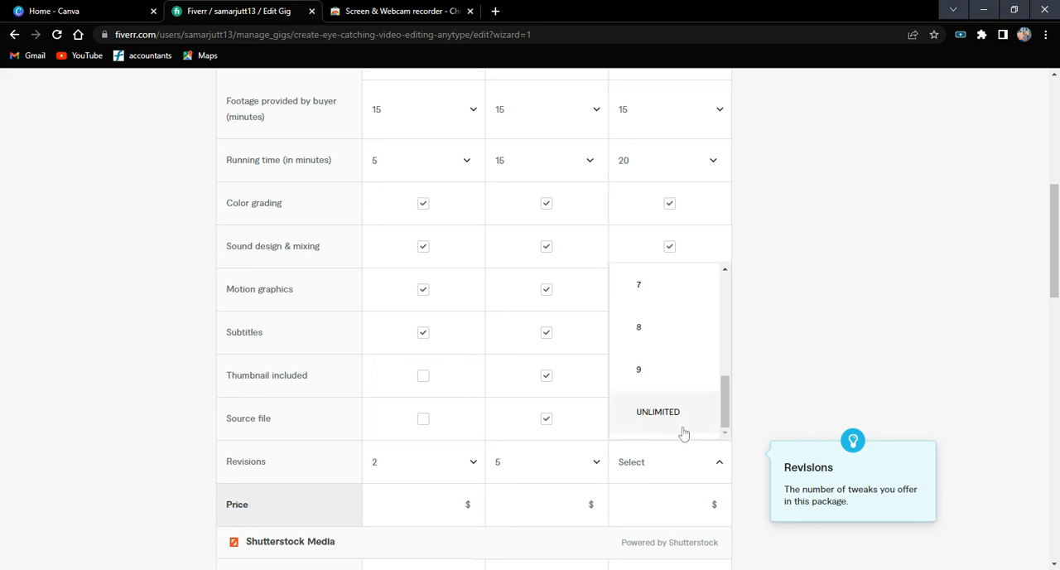
pyautogui.press('Tab')
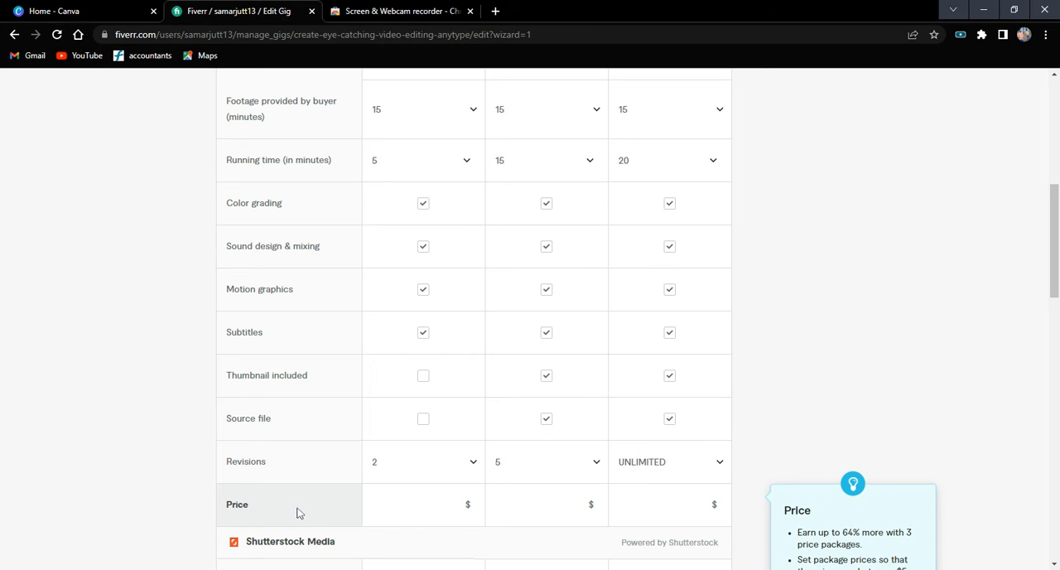
# Set the Basic package's price to $25.
pyautogui.scroll(-3, 300, 515)
pyautogui.click(373, 305)
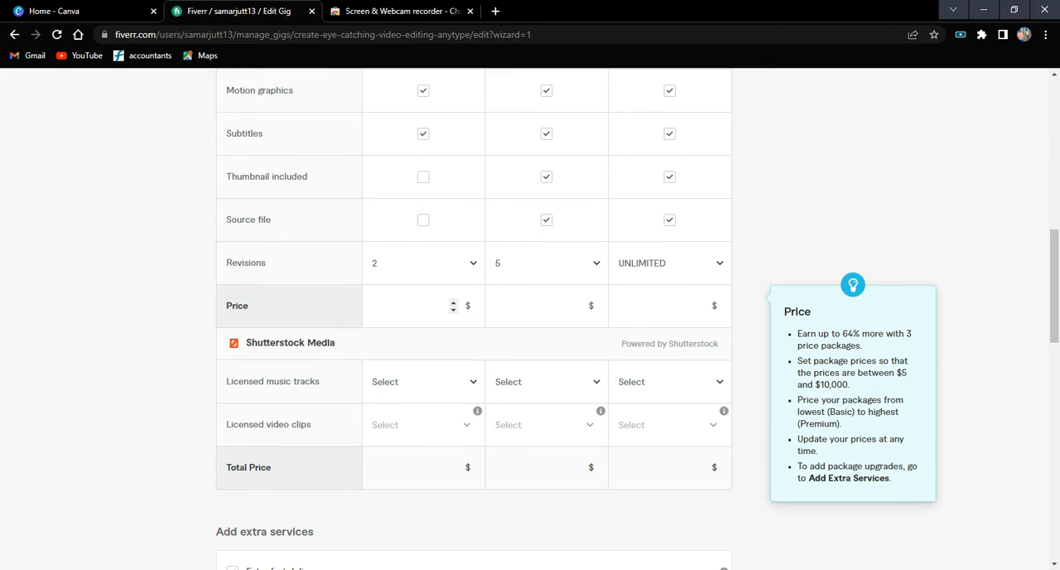
pyautogui.scroll(8, 414, 310)
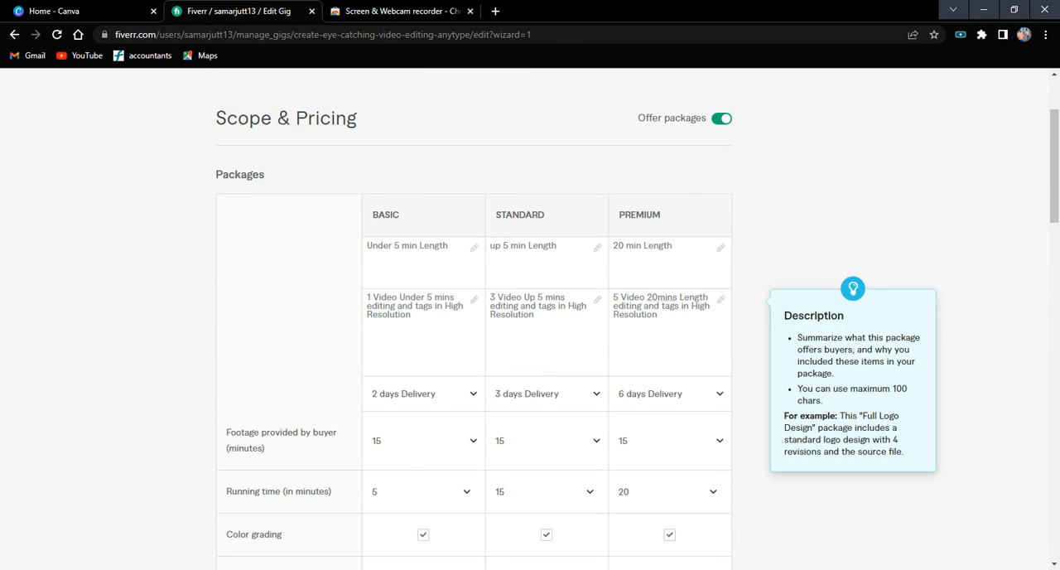
pyautogui.scroll(-5, 414, 311)
pyautogui.scroll(-3, 399, 264)
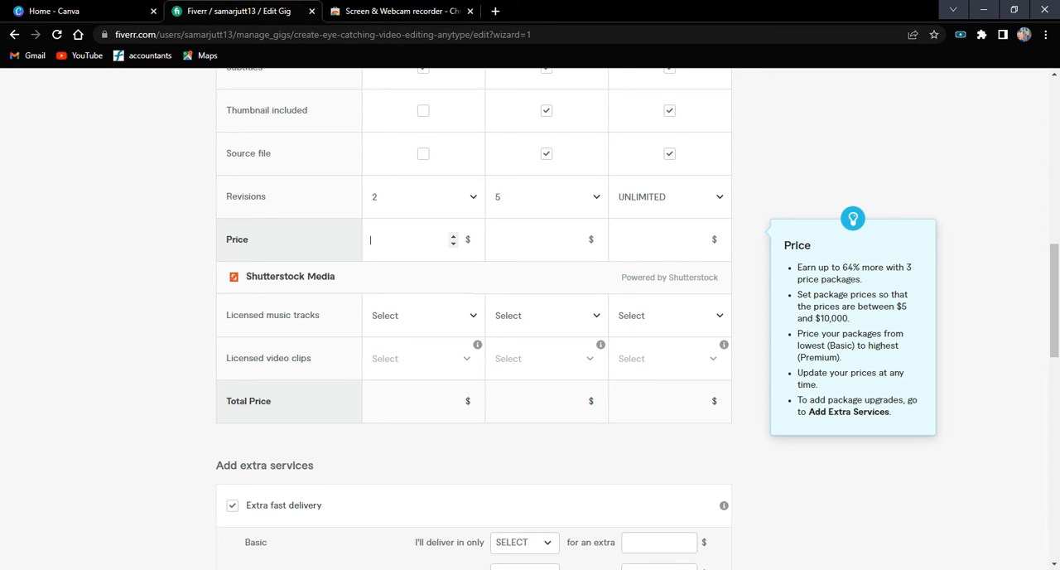
pyautogui.write('25')
# Set the price to $50 for the Standard package and $75 for the Premium package.
pyautogui.scroll(6, 519, 259)
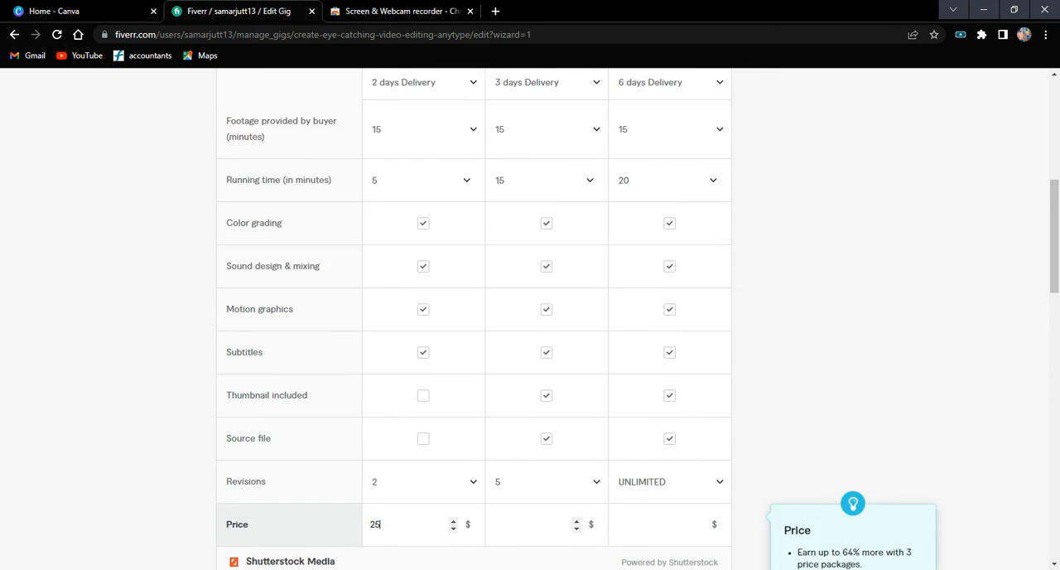
pyautogui.scroll(-1, 520, 259)
pyautogui.scroll(-3, 520, 259)
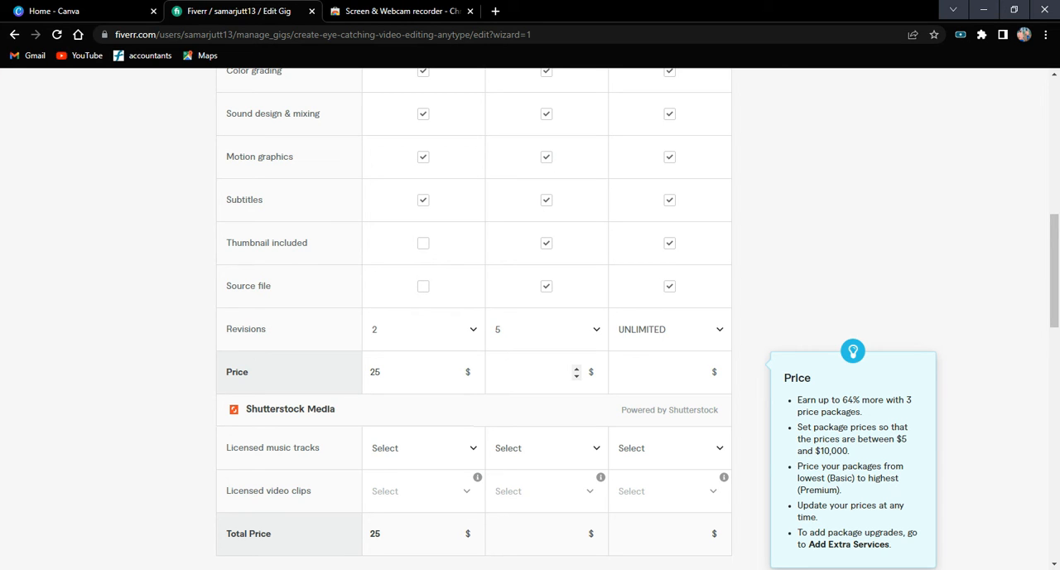
pyautogui.write('50')
pyautogui.press('Tab')
pyautogui.scroll(5, 472, 364)
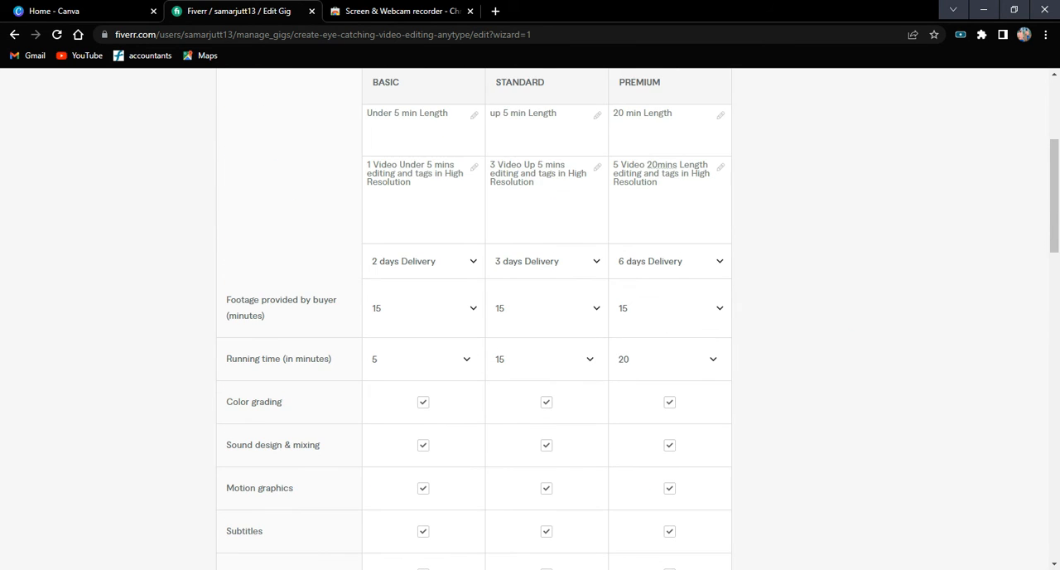
pyautogui.scroll(-4, 658, 378)
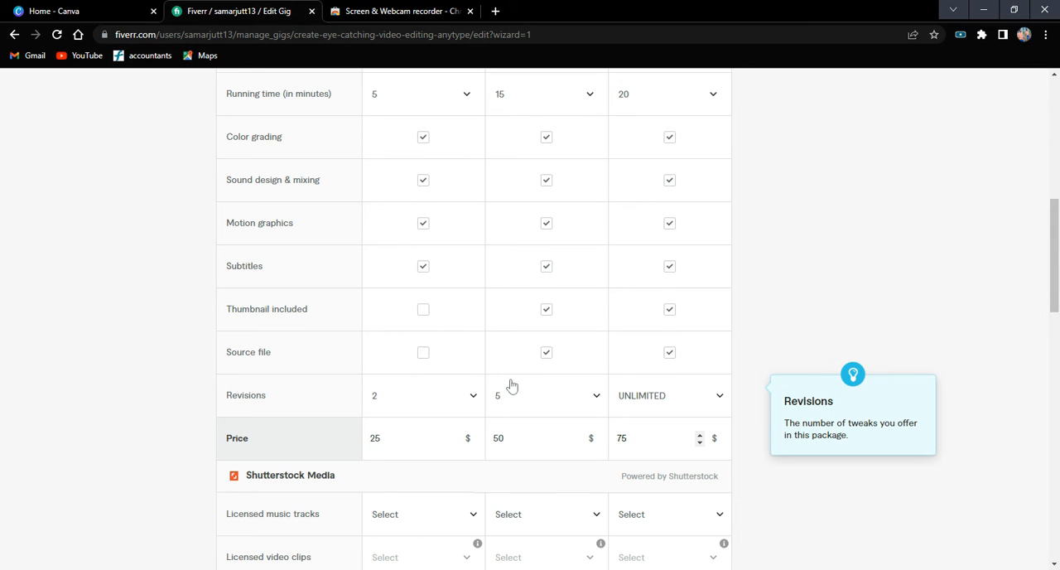
# Review the completed package table and the available extra services.
pyautogui.scroll(-3, 509, 383)
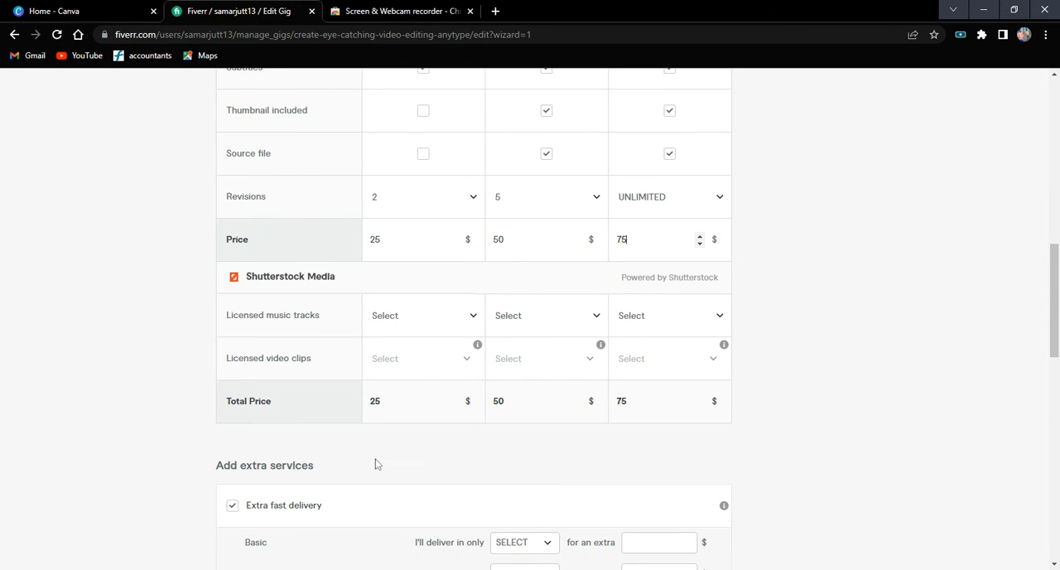
pyautogui.scroll(-2, 349, 482)
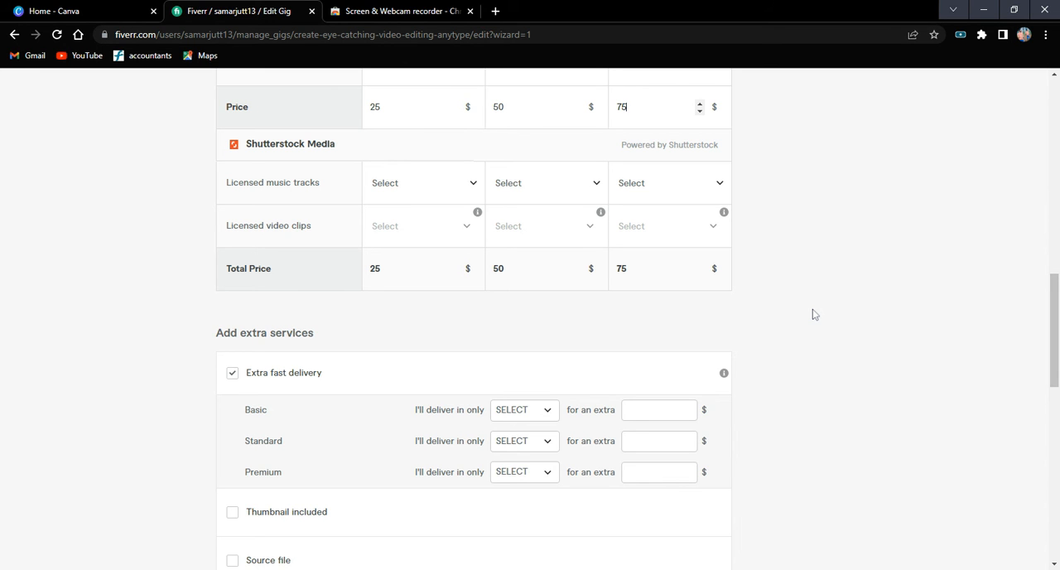
pyautogui.scroll(1, 490, 323)
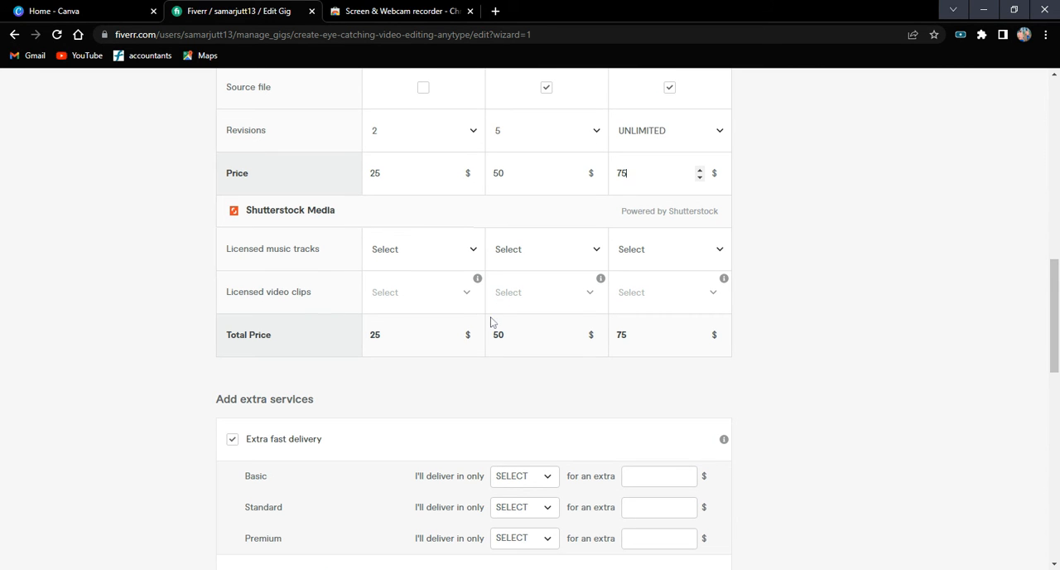
pyautogui.scroll(9, 487, 298)
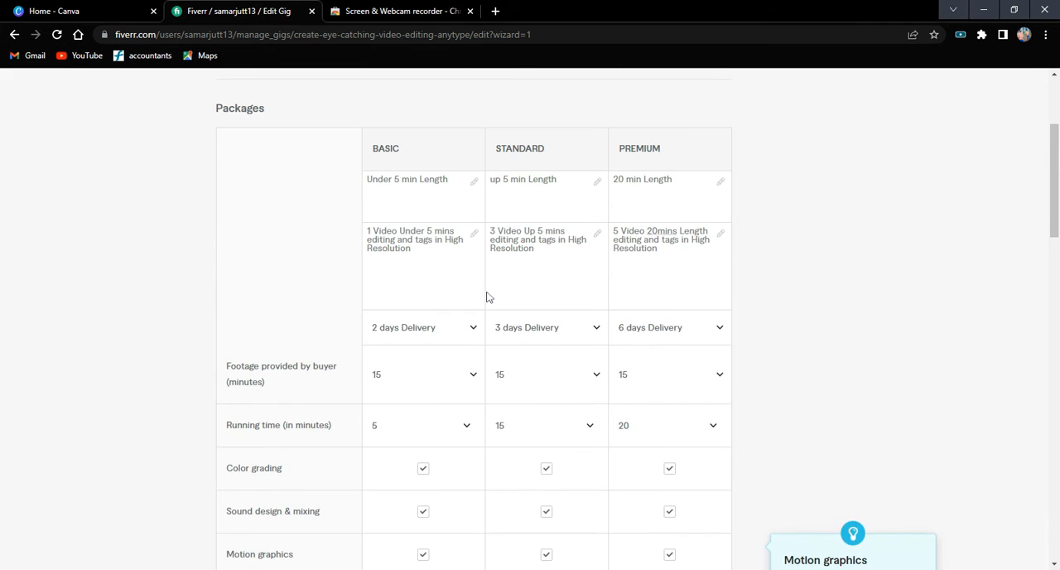
pyautogui.scroll(-7, 487, 297)
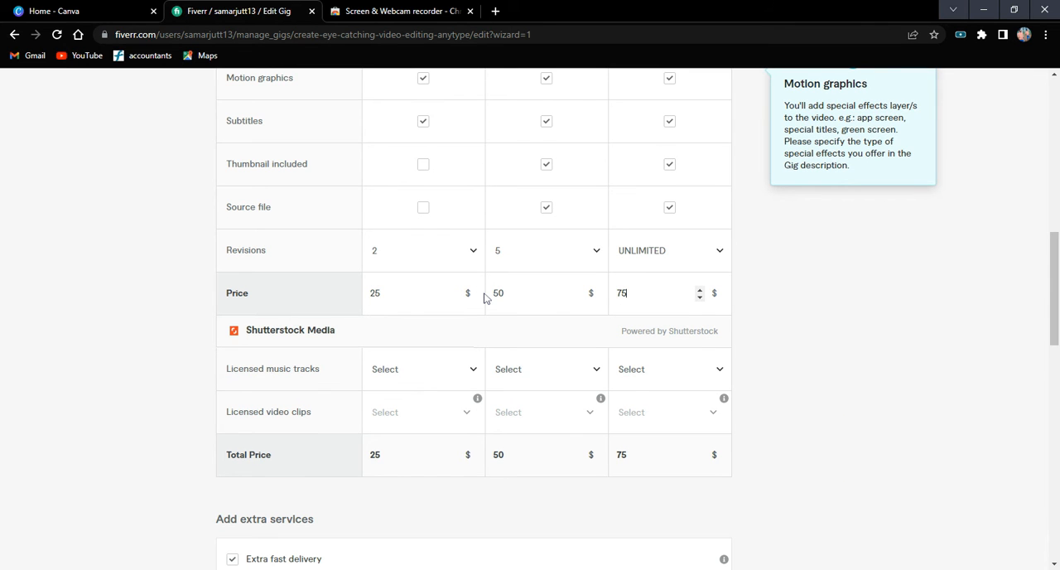
pyautogui.scroll(-5, 485, 298)
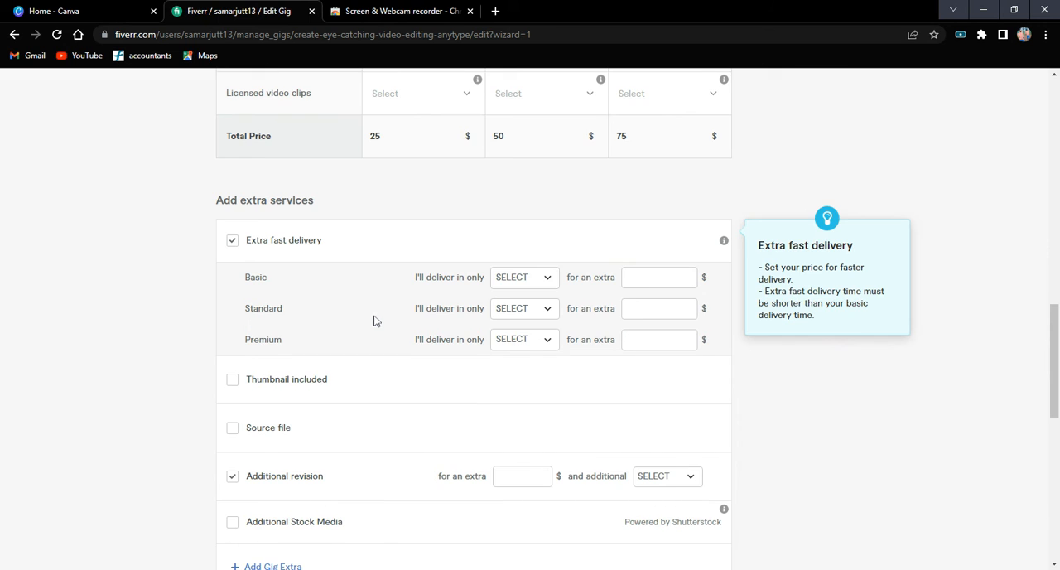
pyautogui.scroll(-2, 373, 319)
pyautogui.scroll(1, 374, 320)
pyautogui.scroll(1, 373, 321)
# Offer extra fast delivery for the Basic package in 1 day for an extra $15.
pyautogui.click(543, 281)
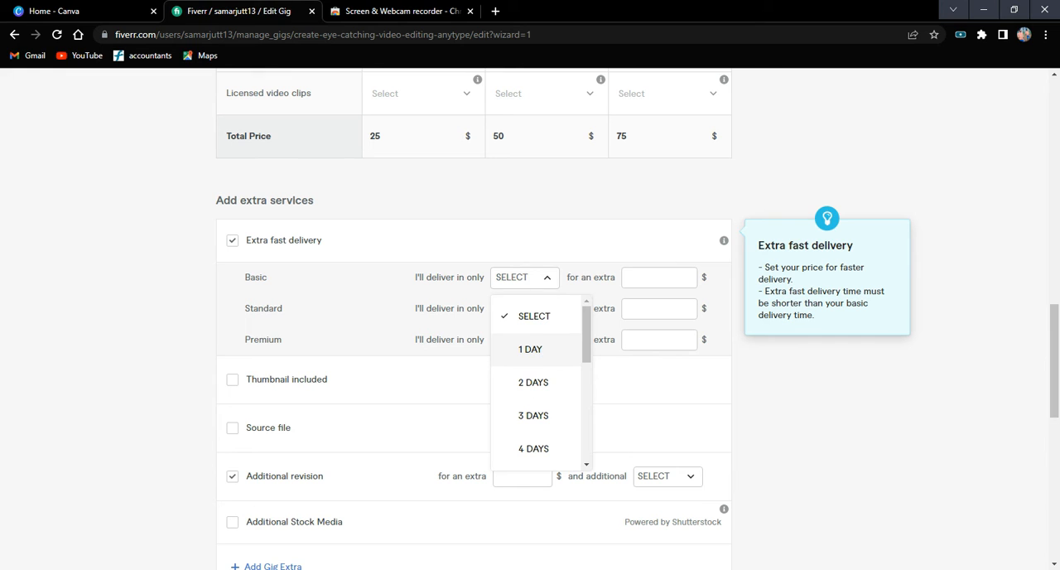
pyautogui.click(540, 354)
pyautogui.click(654, 277)
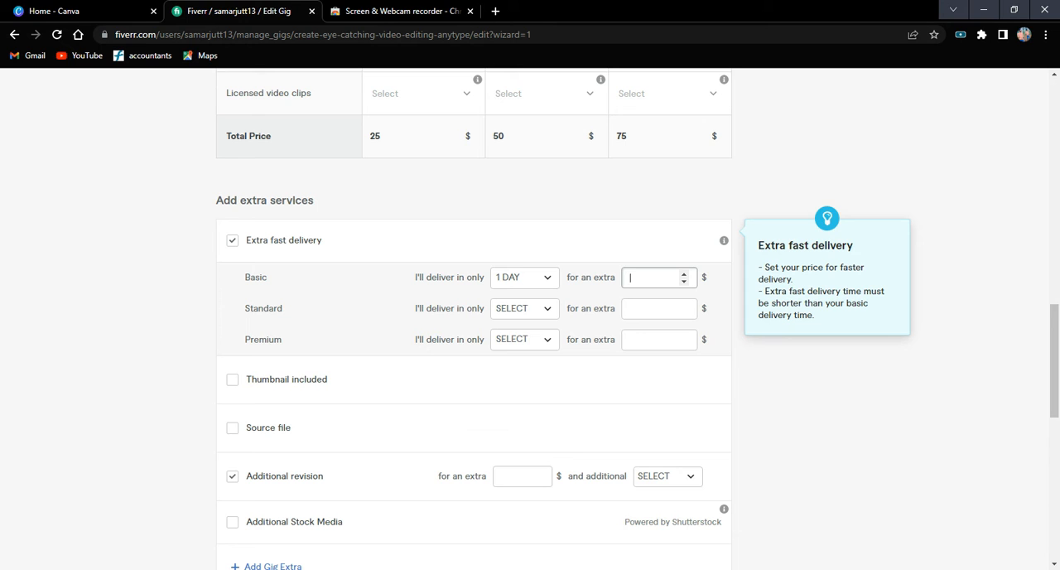
pyautogui.write('15')
# Offer extra fast delivery for the Standard package in 2 days for an extra $25.
pyautogui.click(543, 309)
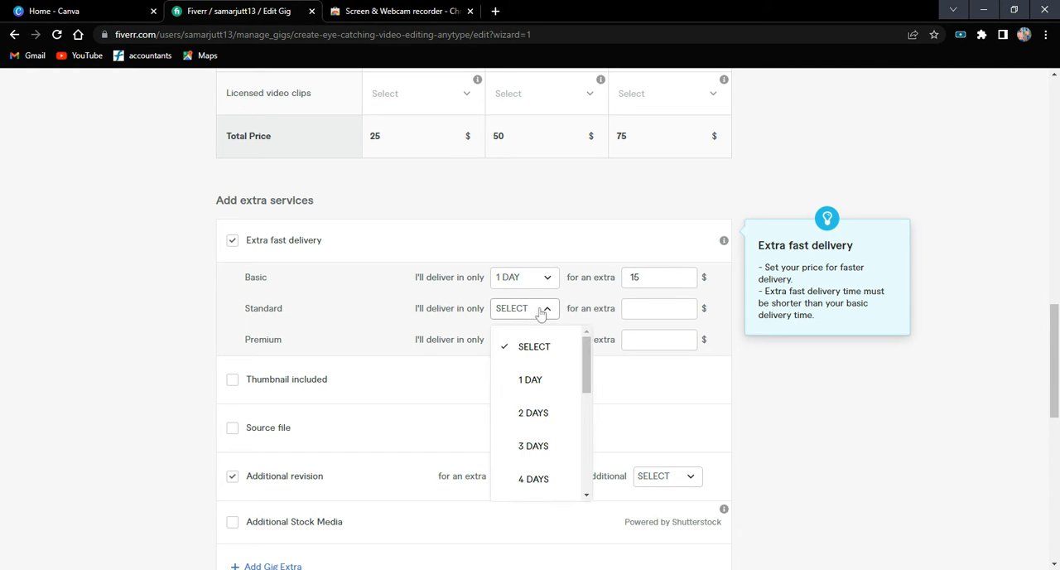
pyautogui.click(533, 419)
pyautogui.click(654, 308)
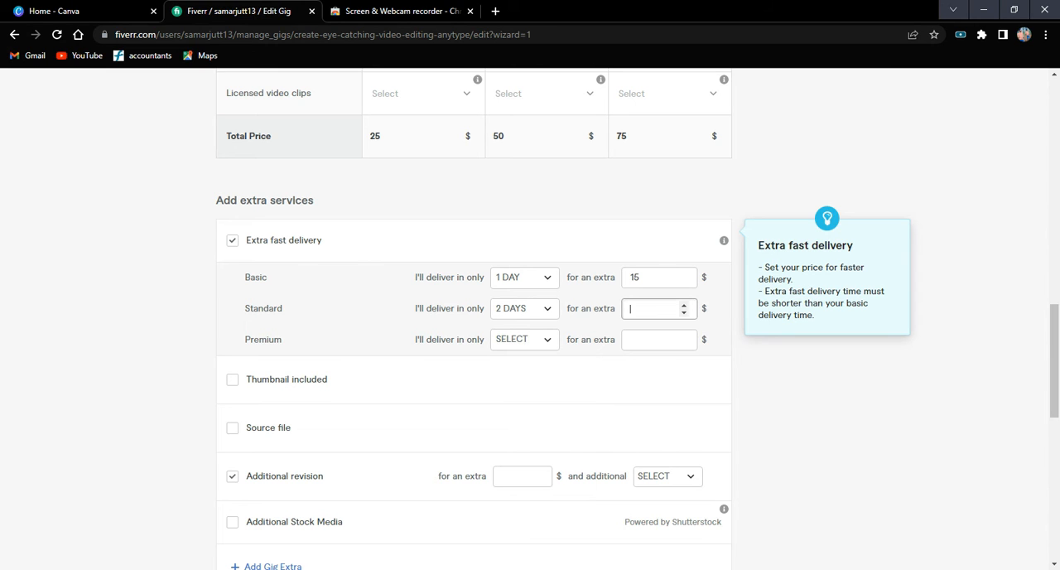
pyautogui.write('25')
# Offer extra fast delivery for the Premium package in 3 days for an extra $35.
pyautogui.click(549, 346)
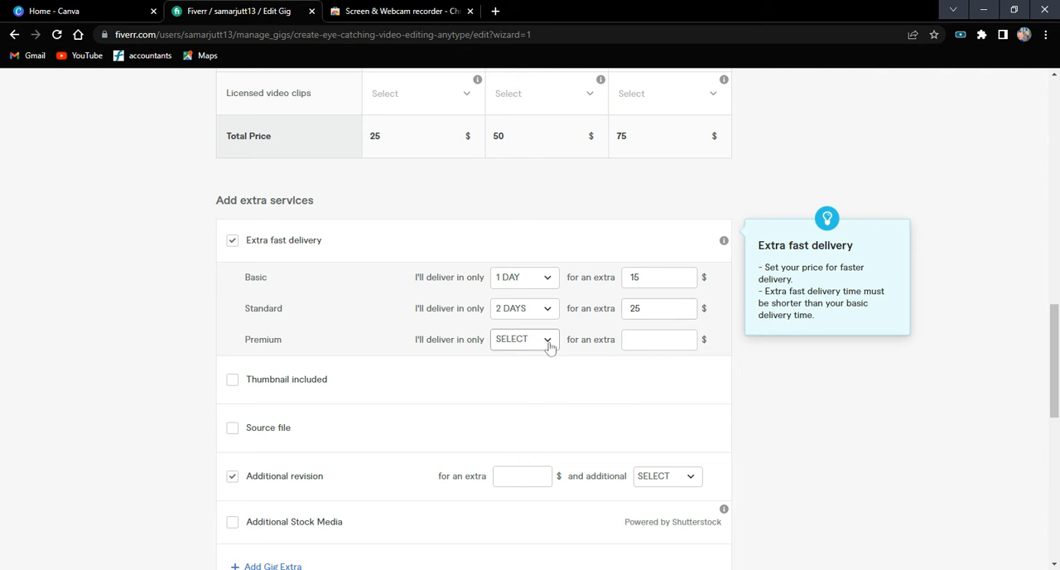
pyautogui.scroll(-1, 537, 434)
pyautogui.click(542, 412)
pyautogui.click(653, 339)
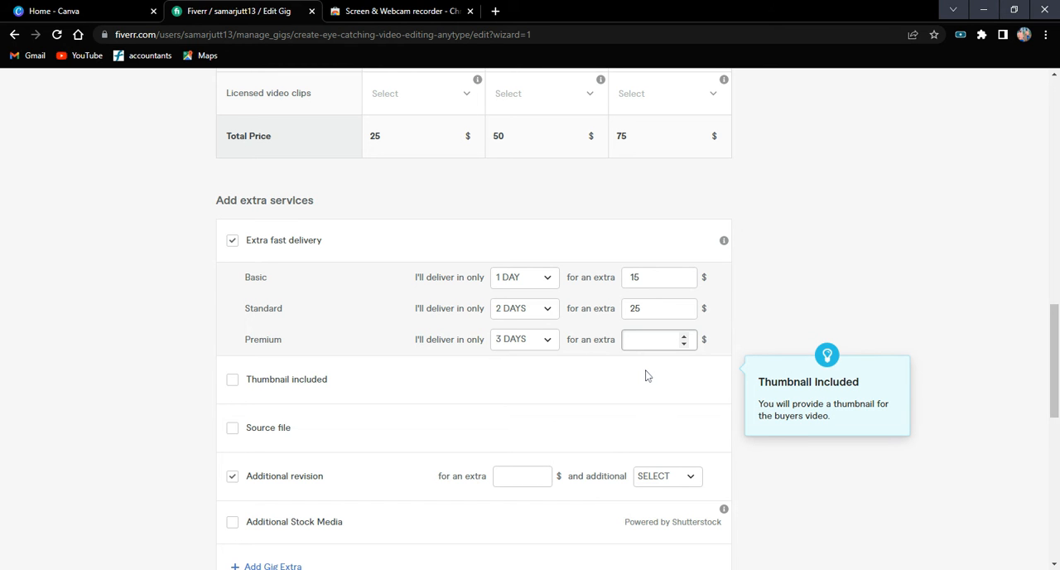
pyautogui.write('35')
# Add the thumbnail as an extra service for $15 and 2 additional days.
pyautogui.scroll(-2, 620, 383)
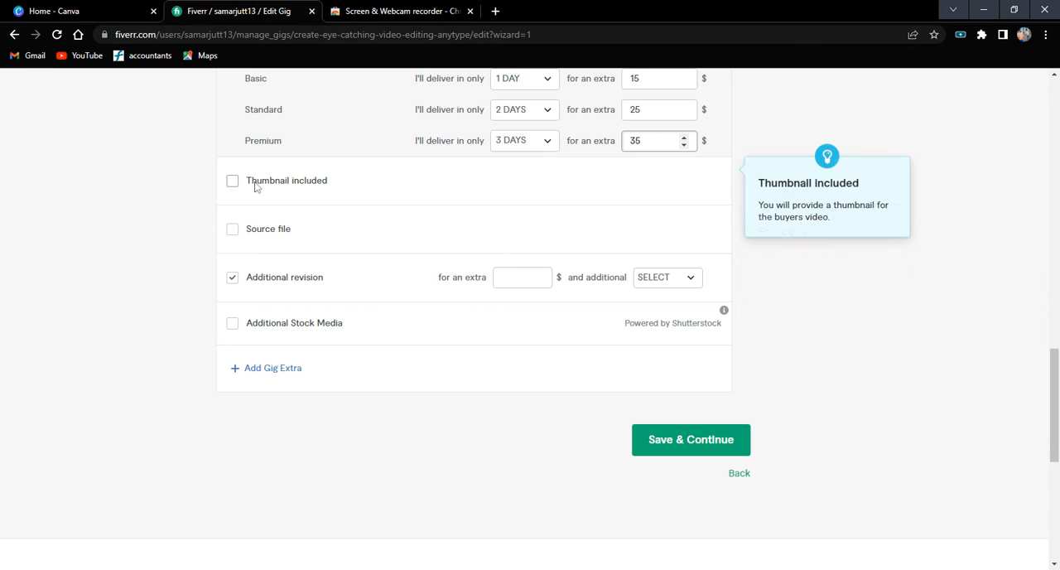
pyautogui.click(233, 181)
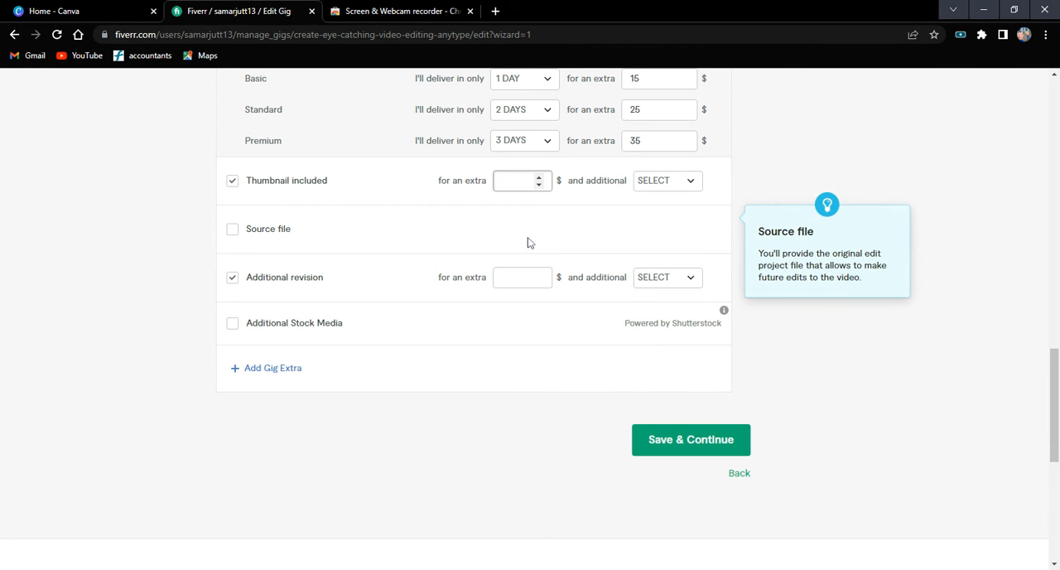
pyautogui.write('15')
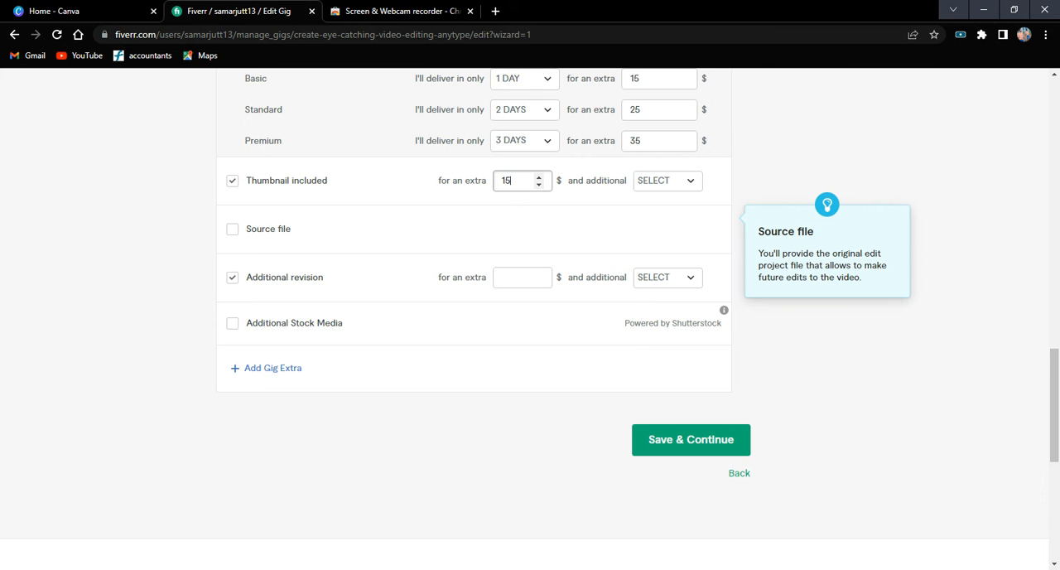
pyautogui.click(674, 187)
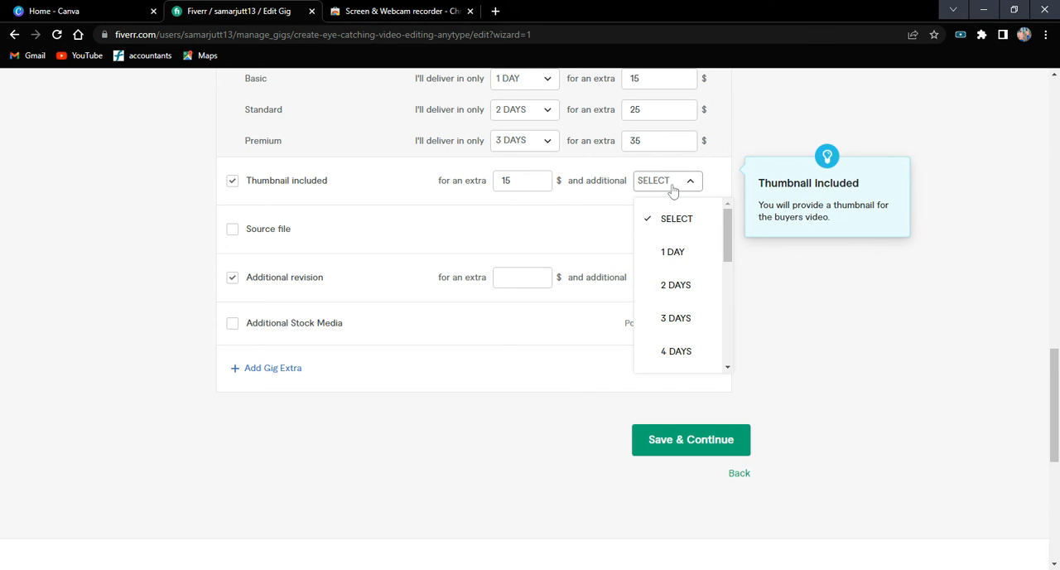
pyautogui.click(673, 285)
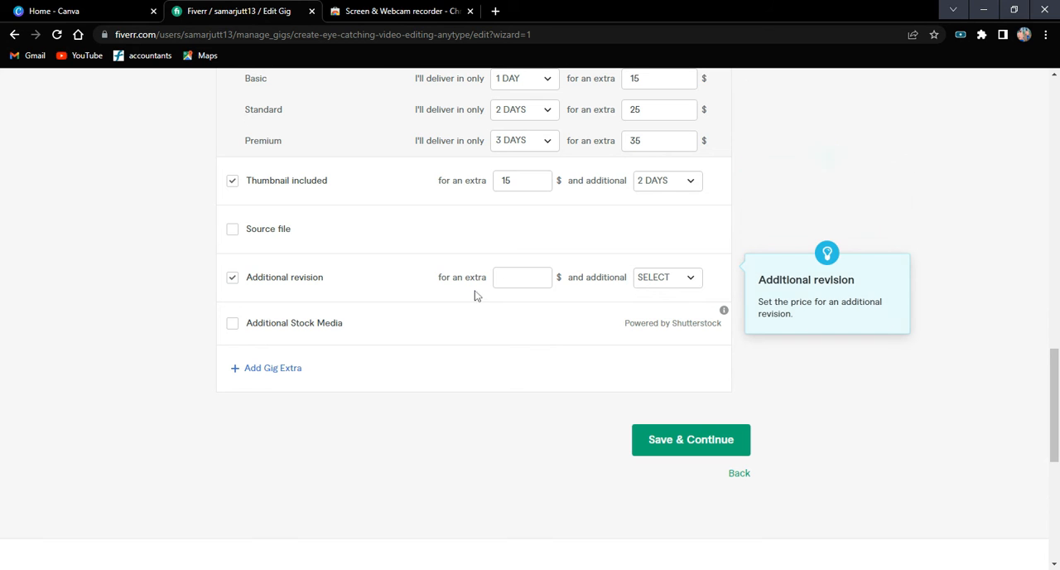
# Add the source file as an extra service for $5.
pyautogui.click(233, 233)
pyautogui.click(673, 229)
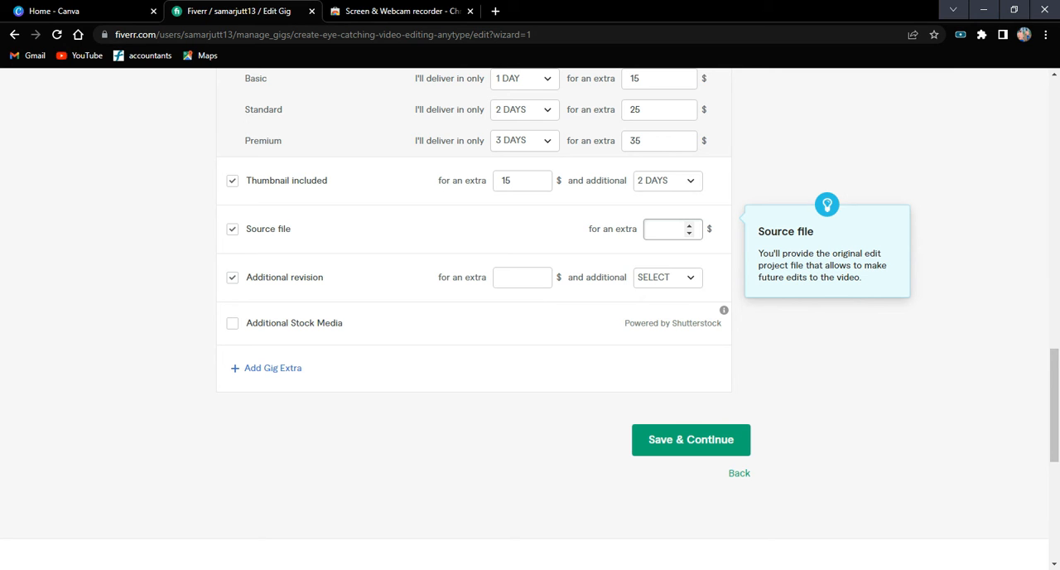
pyautogui.write('5')
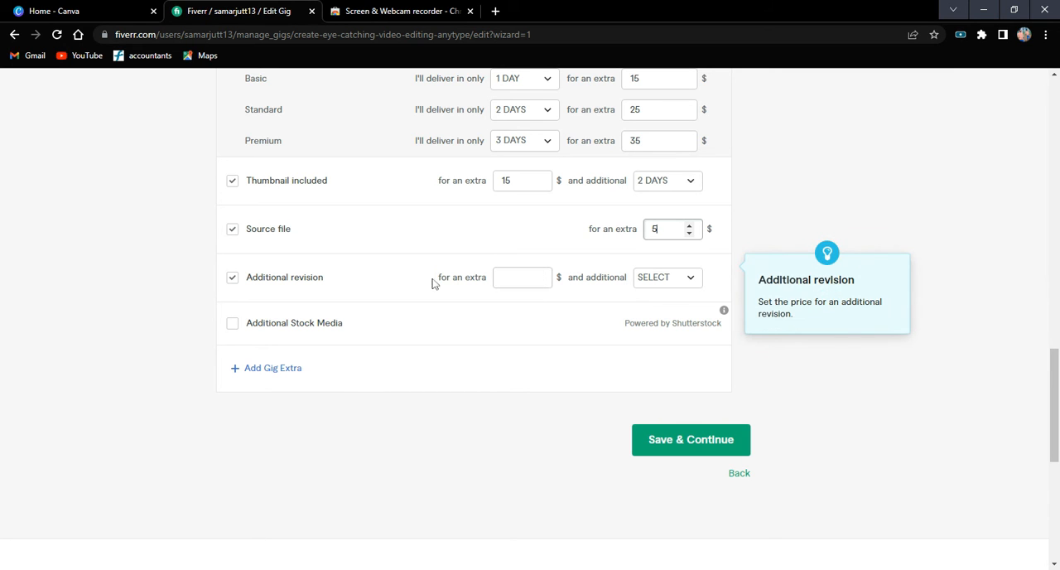
# Offer the additional revision as an extra service for $5 and 3 additional days.
pyautogui.click(517, 277)
pyautogui.write('5')
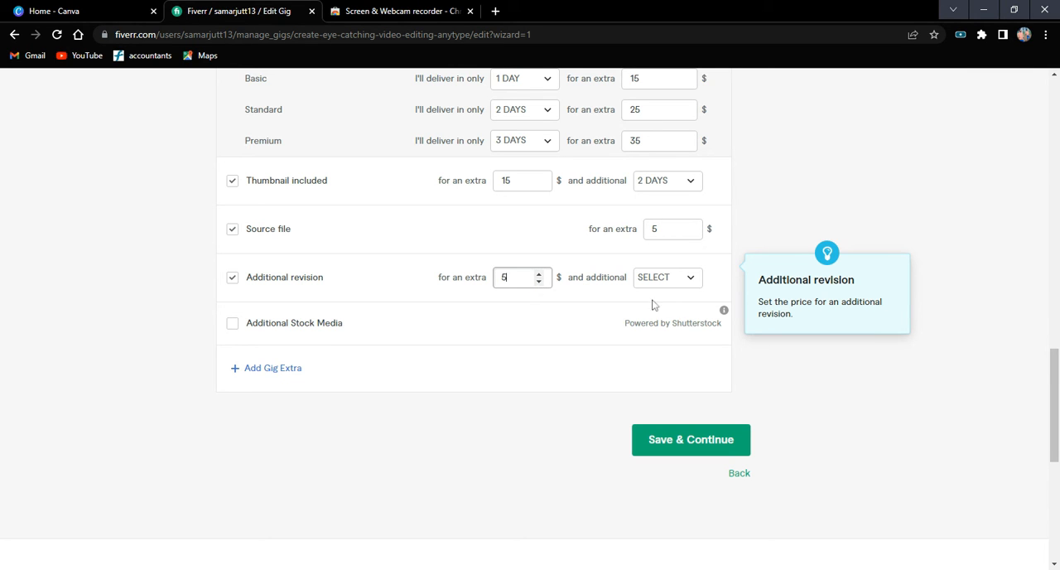
pyautogui.click(674, 285)
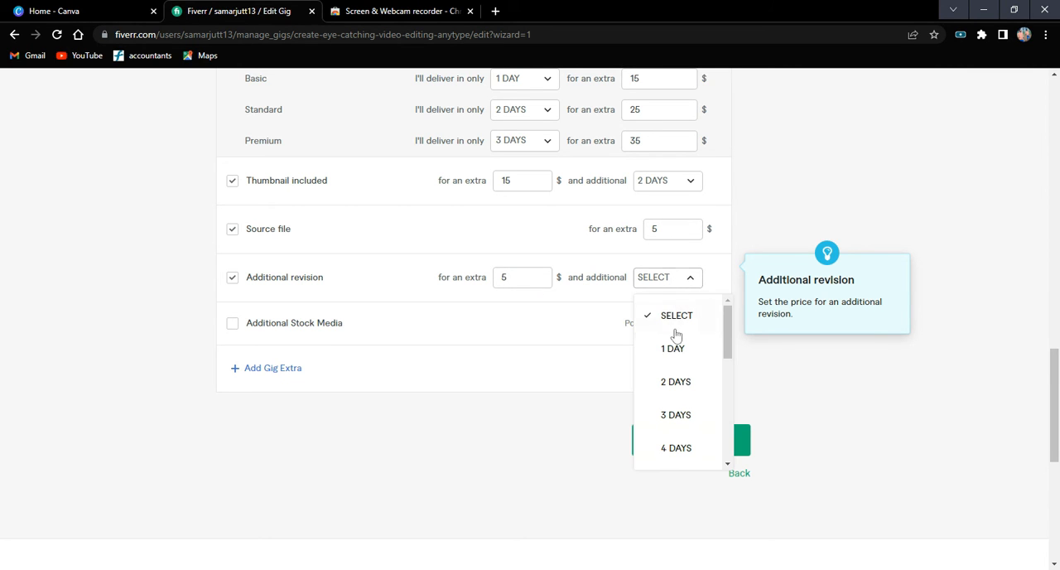
pyautogui.click(667, 412)
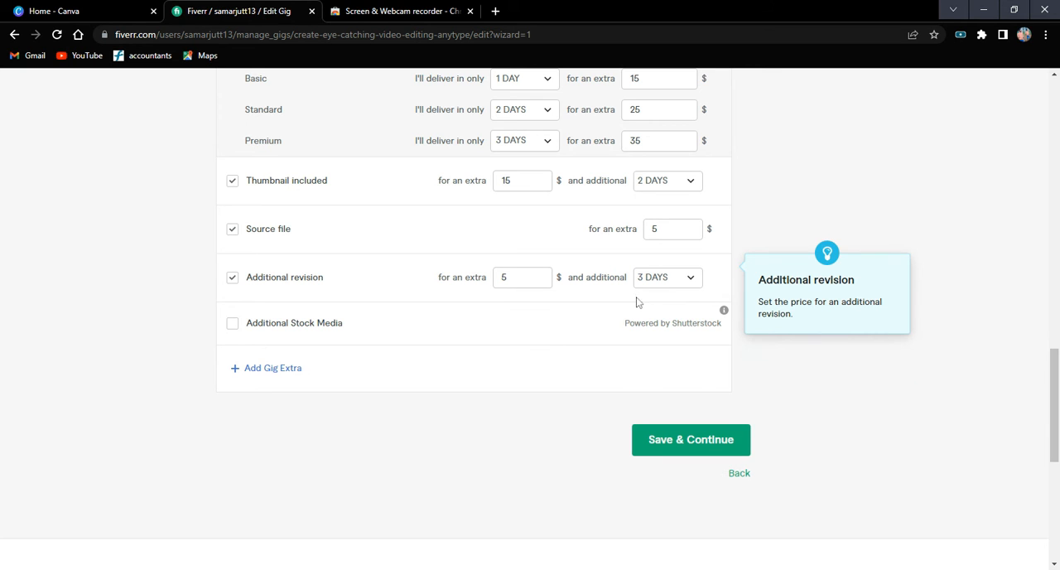
# Save the completed gig pricing and continue to the Description & FAQ page with its gig description section.
pyautogui.scroll(-1, 530, 420)
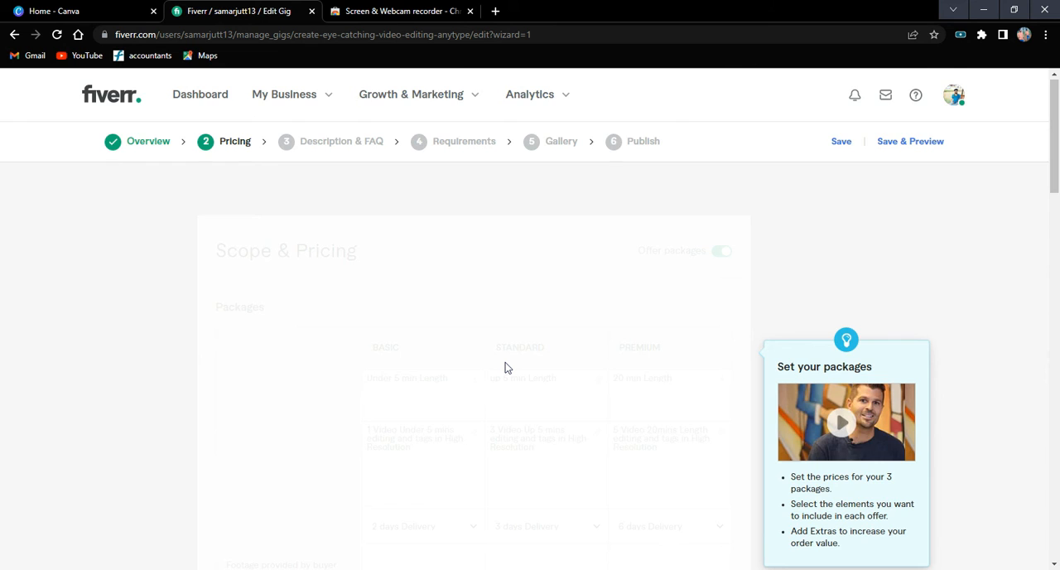
pyautogui.scroll(-3, 507, 367)
pyautogui.scroll(3, 507, 368)
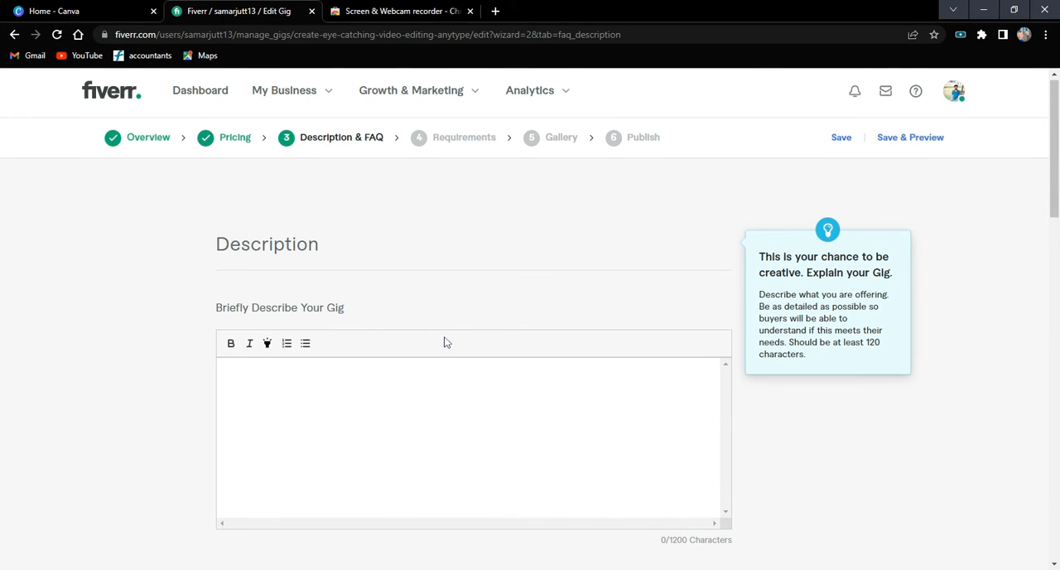
pyautogui.scroll(-2, 807, 449)
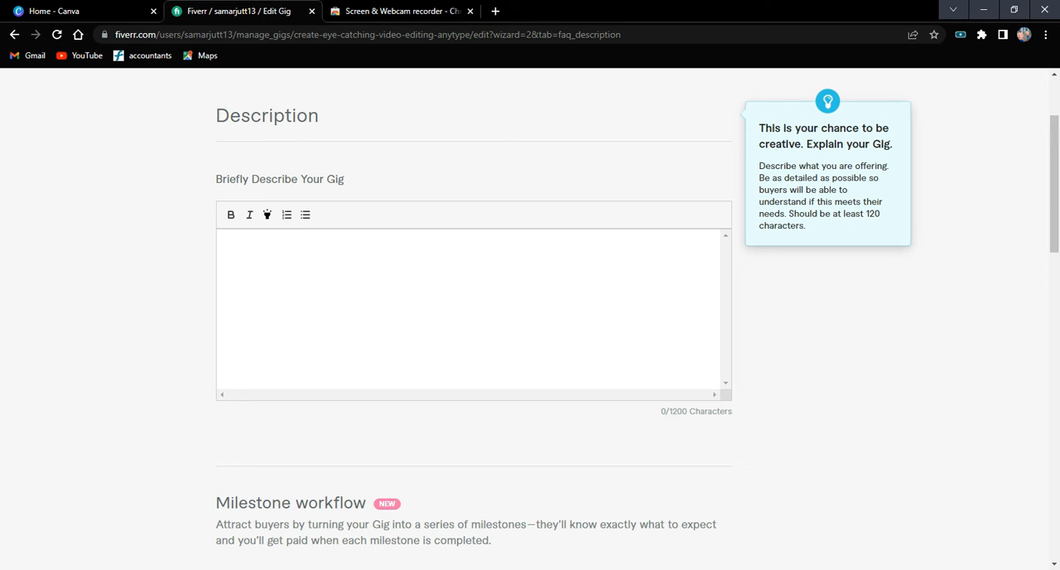
pyautogui.scroll(2, 530, 331)
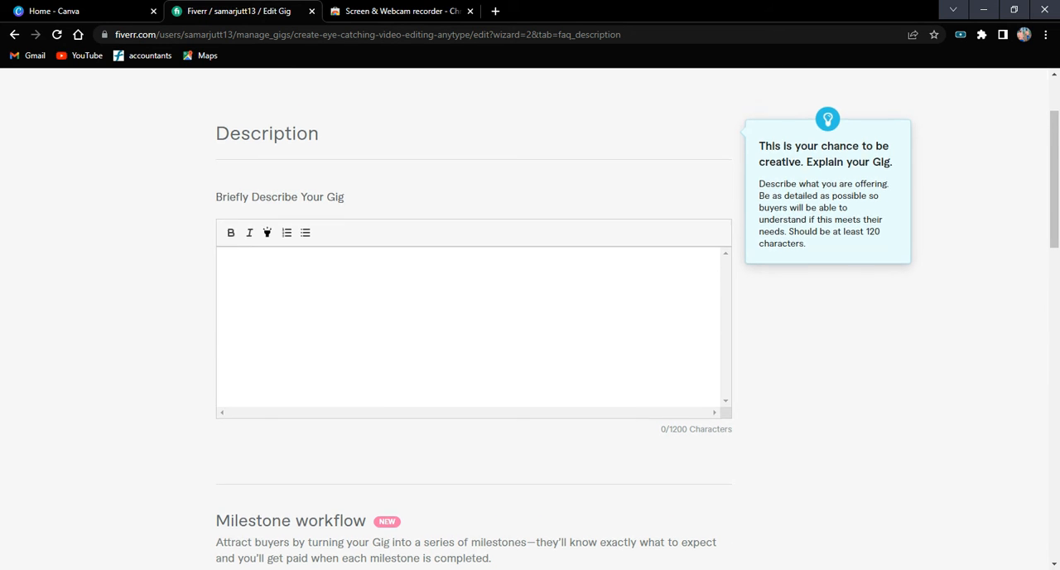
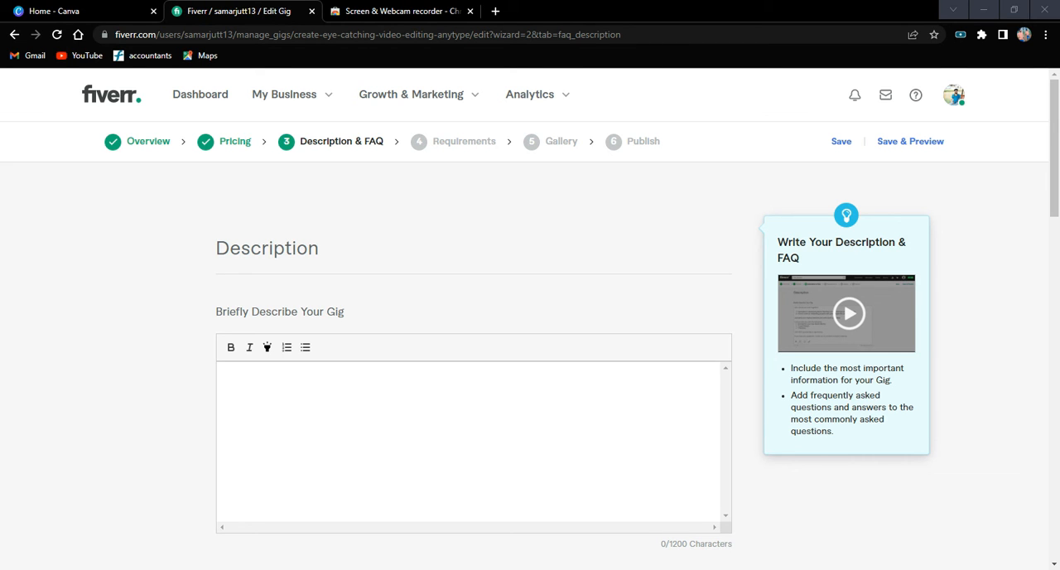
# Begin the gig description with the opening line "Welcome to my world !".
pyautogui.click(227, 376)
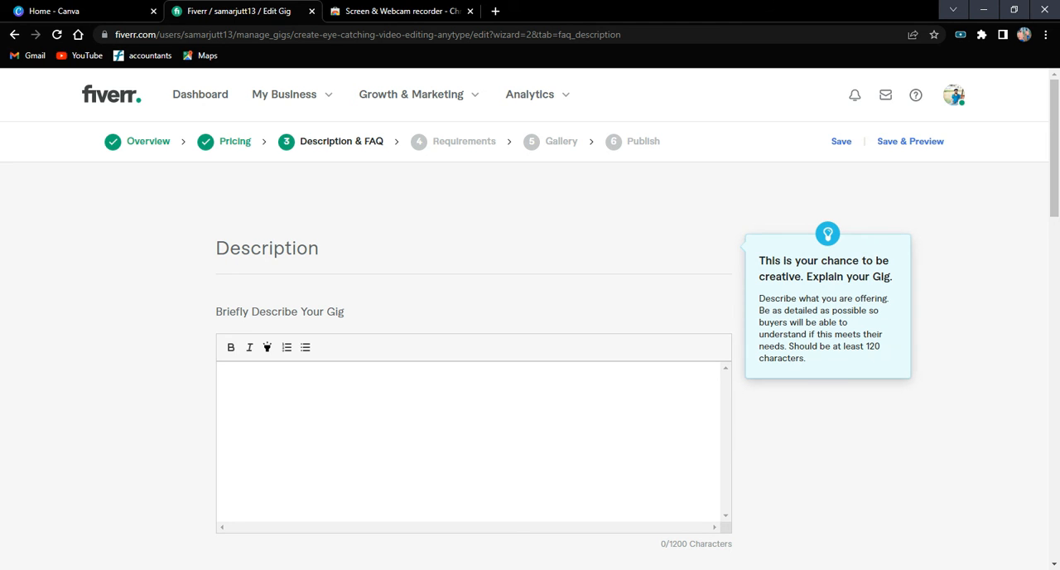
pyautogui.write('Welcomere')
pyautogui.press('BackSpace')
pyautogui.write('m')
pyautogui.press('BackSpace')
pyautogui.write('to my worl')
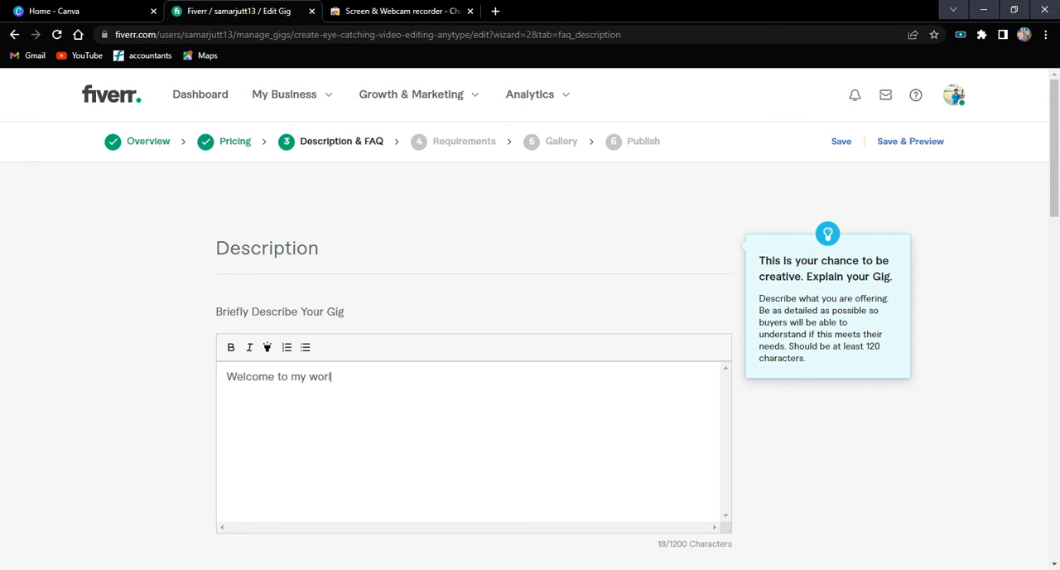
pyautogui.write('d !')
# Add the greeting "Hello dear Clint's." on a new line of the description.
pyautogui.press('Return')
pyautogui.write('Hello deaa')
pyautogui.press('BackSpace')
pyautogui.write('r Clints')
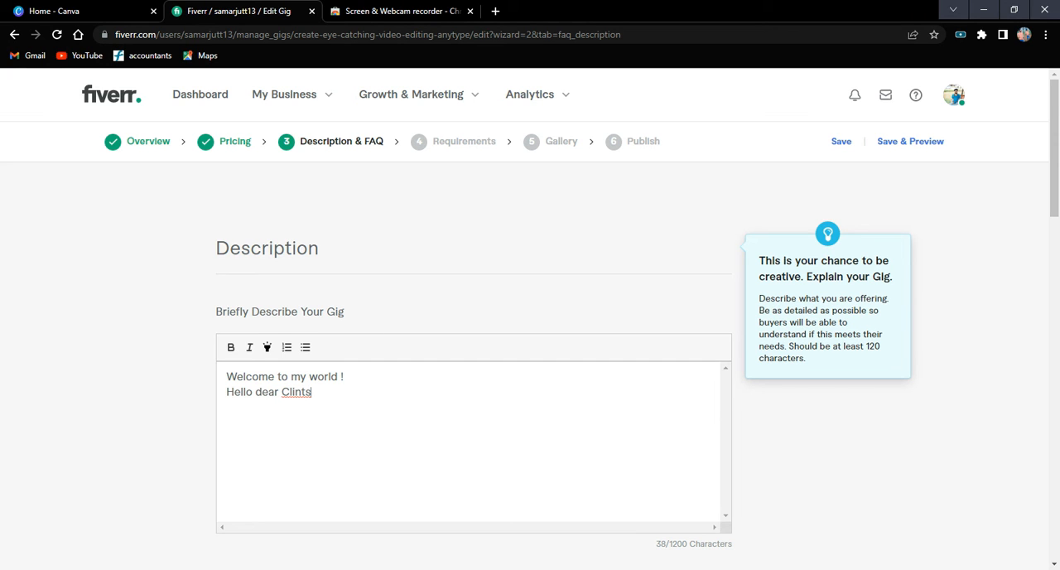
pyautogui.hotkey('ctrl', 'shift', 'Left')
pyautogui.write("Clint's.")
# Write "I will provide you any type of video" on a new line below the greeting.
pyautogui.press('Return')
pyautogui.write('I will provide you N')
pyautogui.press('BackSpace')
pyautogui.write('ANY')
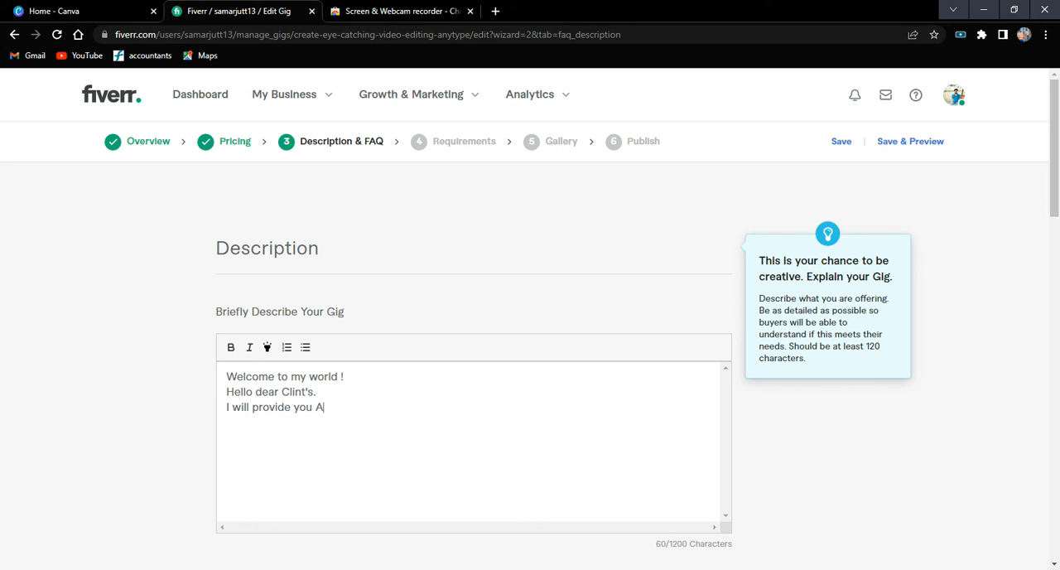
pyautogui.press('BackSpace')
pyautogui.press('BackSpace')
pyautogui.press('BackSpace')
pyautogui.press('BackSpace')
pyautogui.write('any ')
pyautogui.write('ty')
pyautogui.write('pe of')
pyautogui.write(' vedil')
pyautogui.press('BackSpace')
pyautogui.press('BackSpace')
pyautogui.press('BackSpace')
pyautogui.press('BackSpace')
pyautogui.write('ideo in')
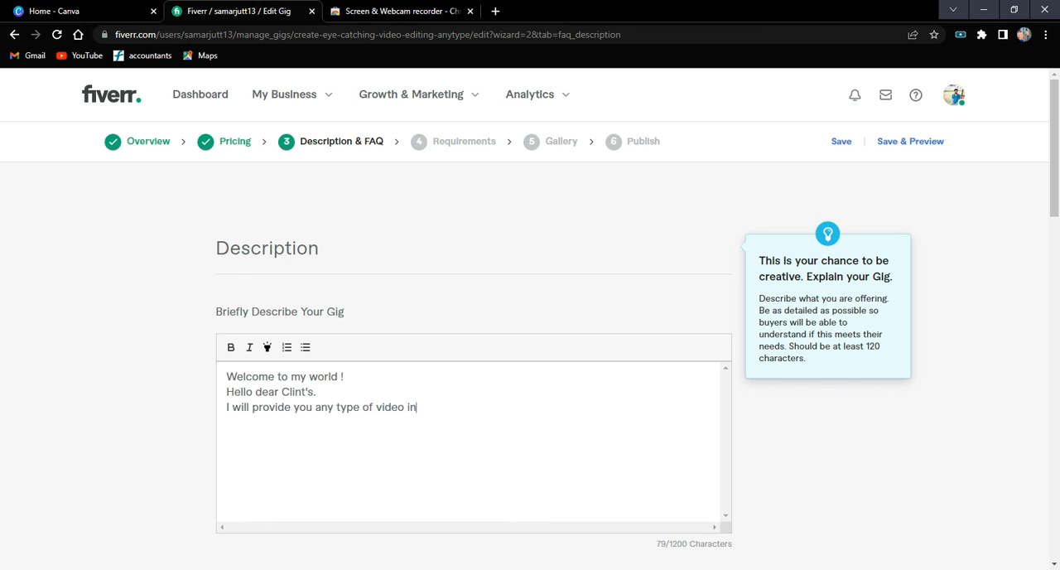
pyautogui.write('cluding adi')
# Complete the offer sentence with "including audio and animations ..".
pyautogui.press('BackSpace')
pyautogui.write('io')
pyautogui.press('BackSpace')
pyautogui.write('u')
pyautogui.press('BackSpace')
pyautogui.write('ou')
pyautogui.doubleClick(469, 408)
pyautogui.write('audioafi')
pyautogui.press('BackSpace')
pyautogui.press('BackSpace')
pyautogui.write('nd animma')
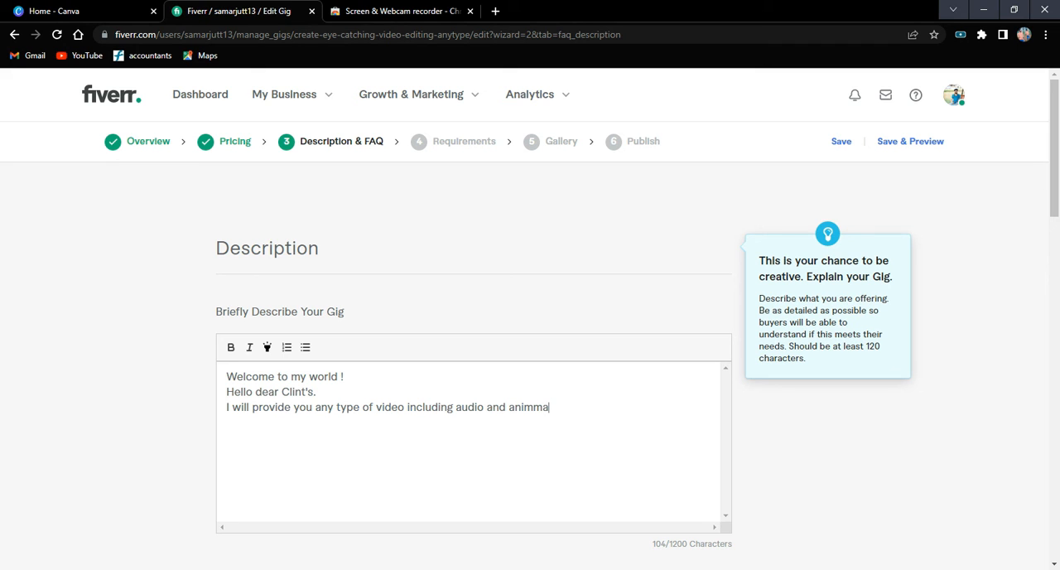
pyautogui.write('tion')
pyautogui.doubleClick(536, 407)
pyautogui.click(605, 313)
pyautogui.write('s ..')
# Begin a new line about the top package with "My permium pakege will".
pyautogui.press('Return')
pyautogui.write('My pr')
pyautogui.press('BackSpace')
pyautogui.write('ermin')
pyautogui.press('BackSpace')
pyautogui.write('um pakg')
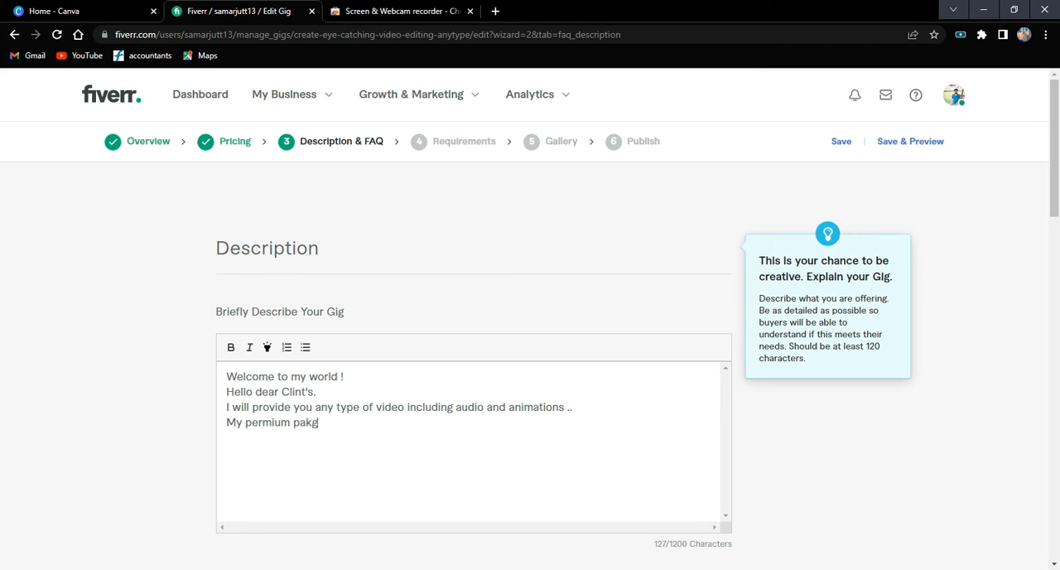
pyautogui.press('BackSpace')
pyautogui.write('ege will')
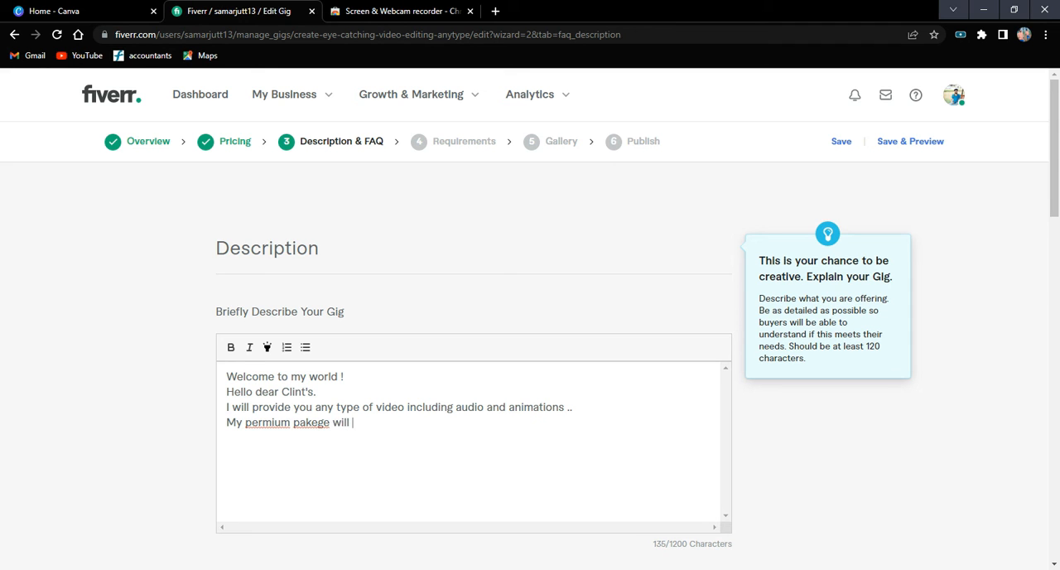
pyautogui.write(' provide you all of ')
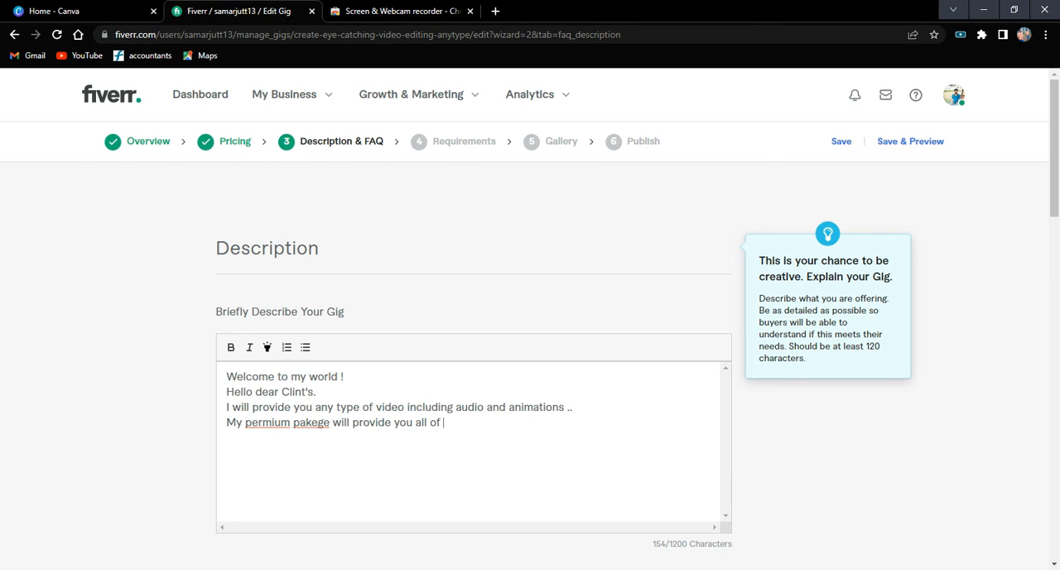
pyautogui.write('these futures in v')
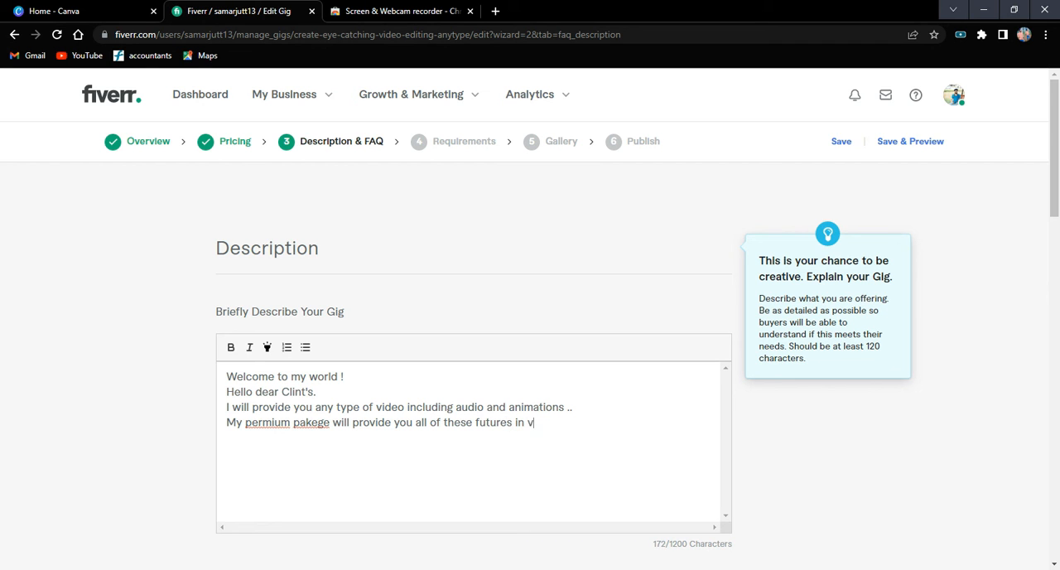
pyautogui.write('edio edi')
pyautogui.write('ting ')
pyautogui.write('just li')
pyautogui.write('ke ')
pyautogui.write('a')
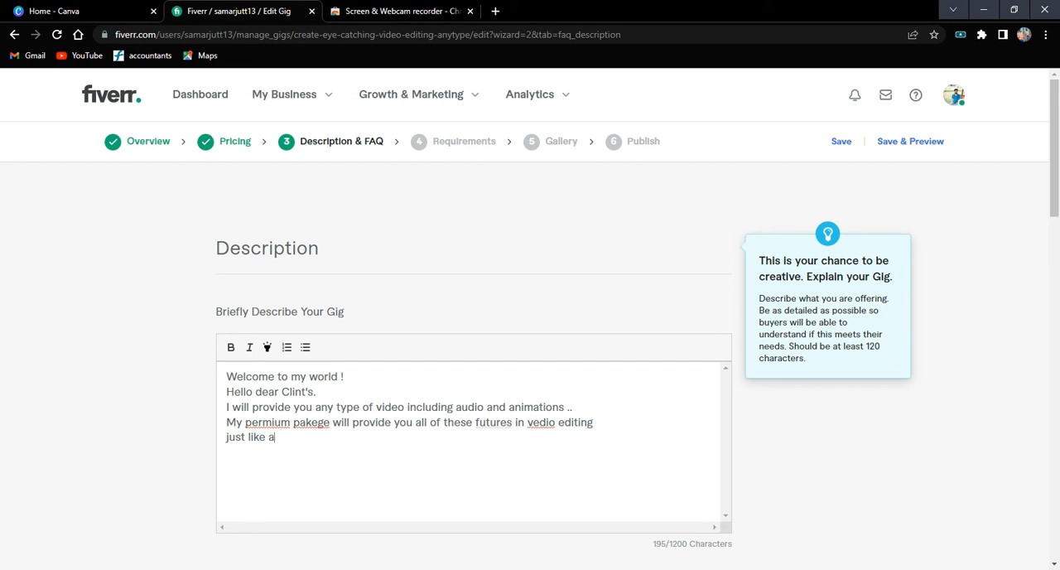
# Leave a blank line and list the services "Vedio Editing" and "Vedio transmition" on separate lines.
pyautogui.press('Return')
pyautogui.press('Return')
pyautogui.write('Vedio Editing')
pyautogui.press('Return')
pyautogui.write('V')
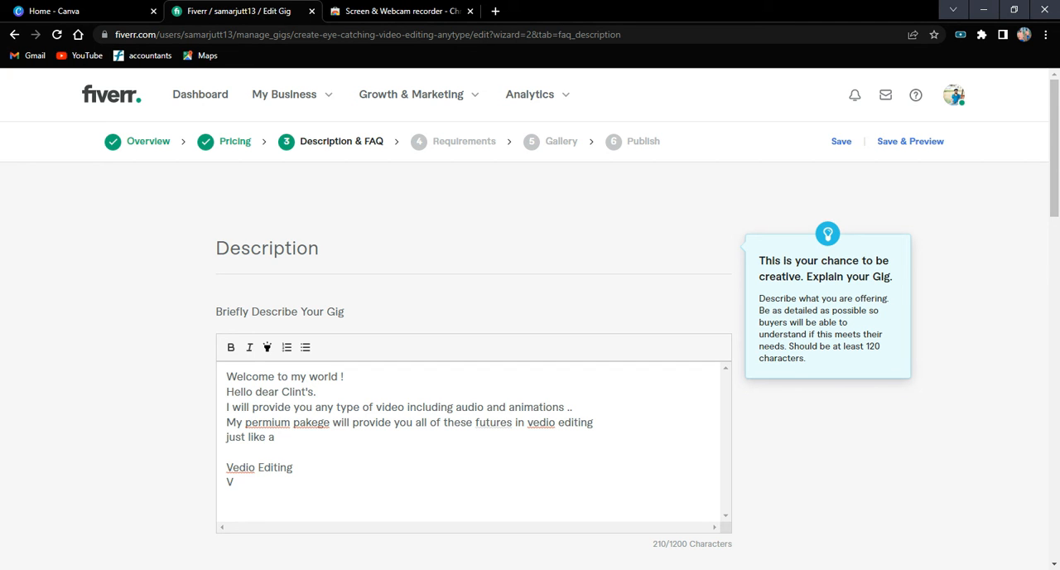
pyautogui.write('edio transmition')
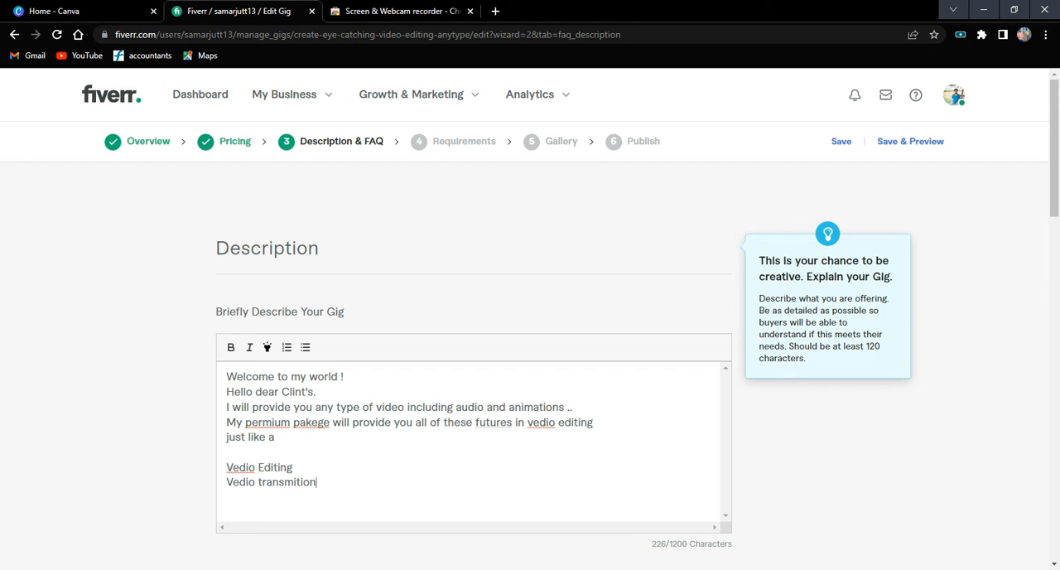
# Add "Audio Adding" and "Thmbnil include" as separate lines of the service list.
pyautogui.press('Return')
pyautogui.write('Audio Adding')
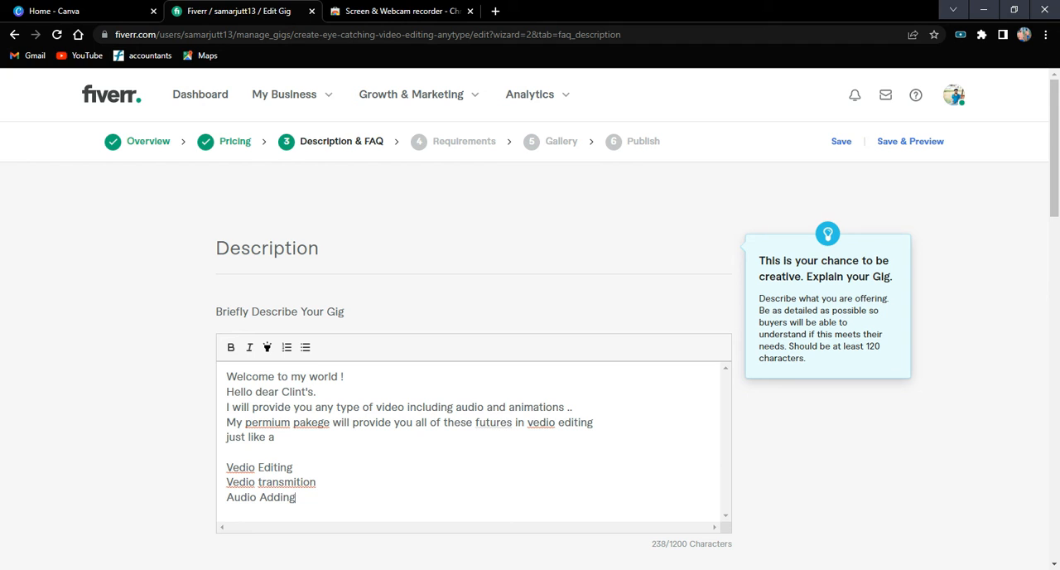
pyautogui.press('Return')
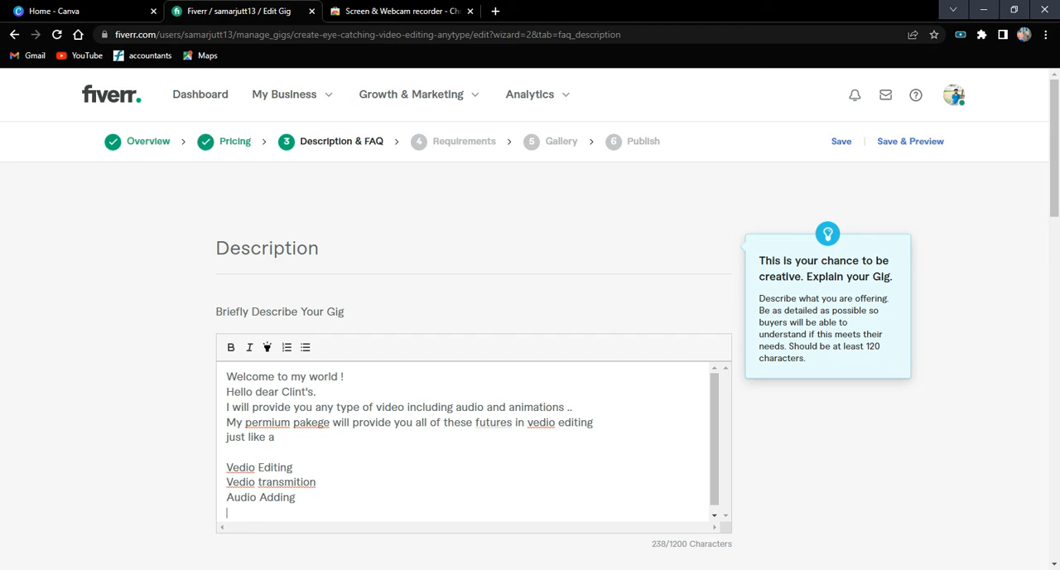
pyautogui.write('hmbnil include')
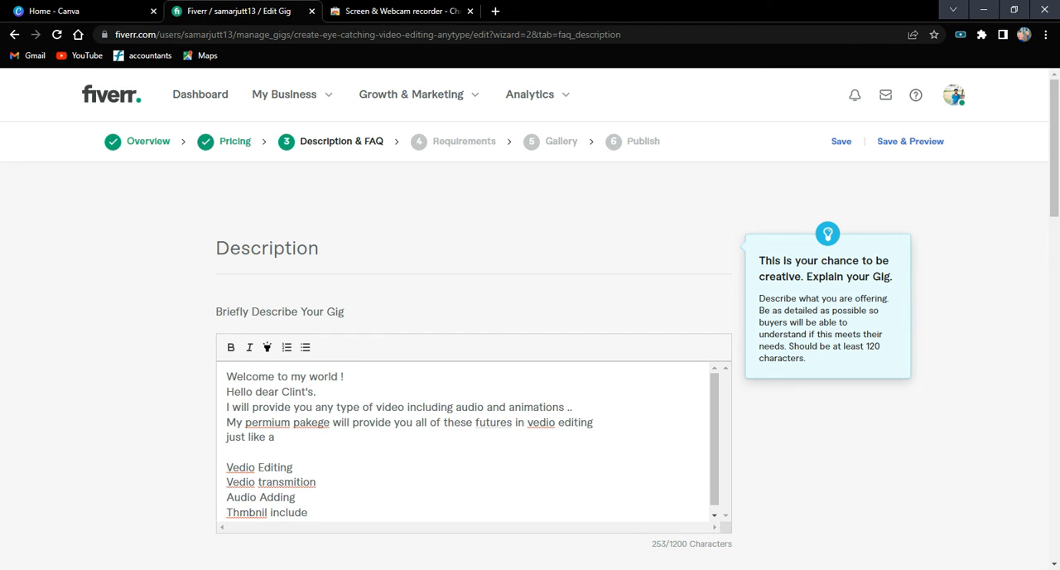
# Add "Name setisfication" to the service list and start a new line below it.
pyautogui.press('Return')
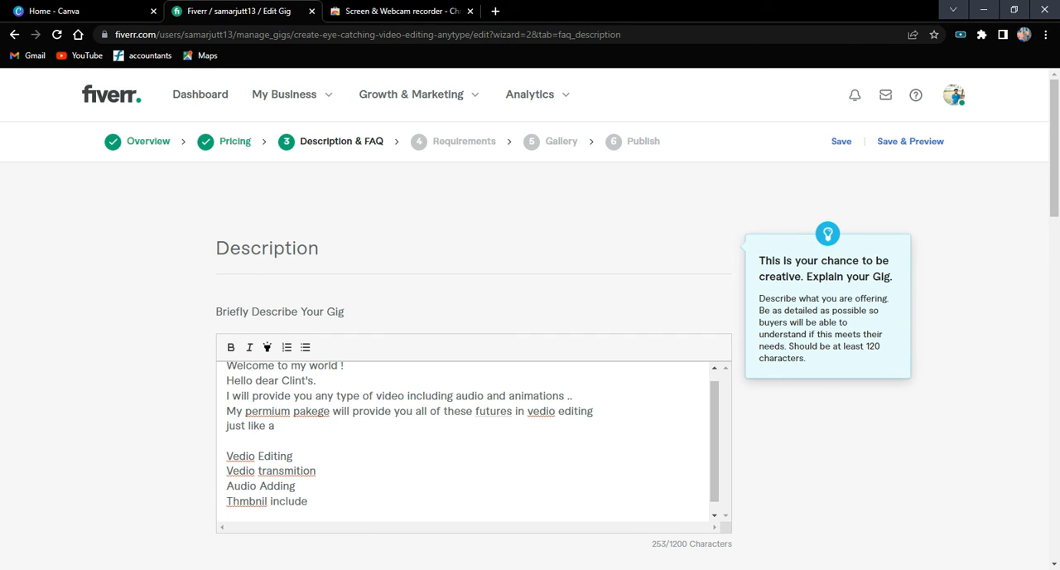
pyautogui.write('Name stis')
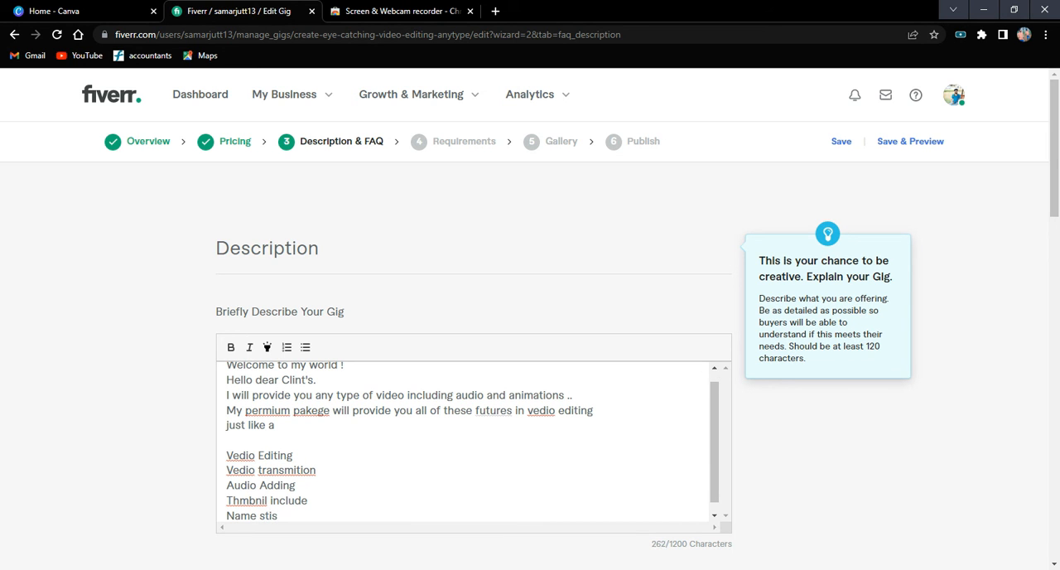
pyautogui.press('BackSpace')
pyautogui.press('BackSpace')
pyautogui.press('BackSpace')
pyautogui.press('BackSpace')
pyautogui.write('setisfication')
pyautogui.press('Return')
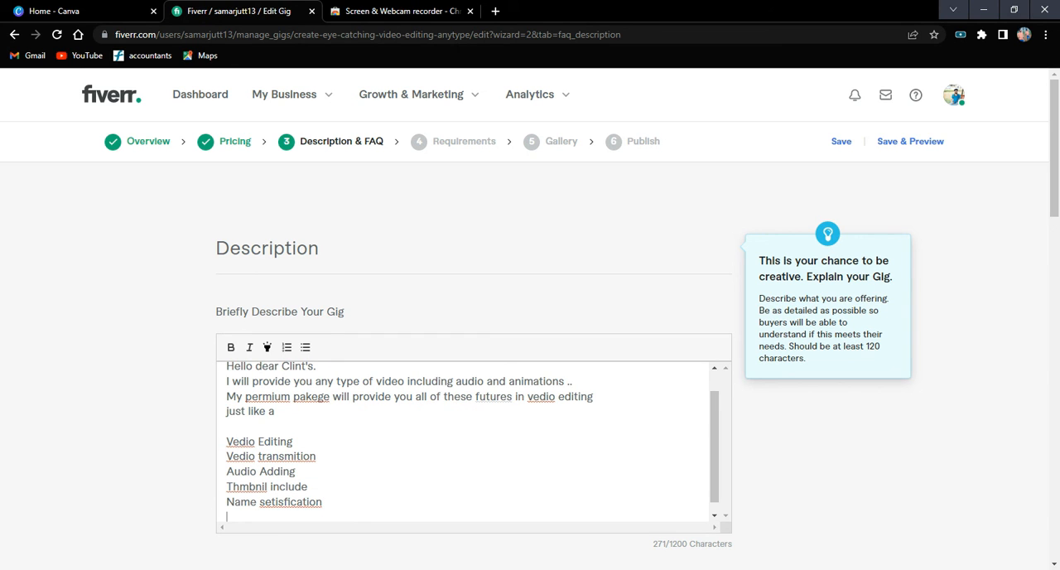
# Correct the first two service lines to read "Video Editing" and "Video transmission".
pyautogui.doubleClick(241, 442)
pyautogui.write('Video')
pyautogui.doubleClick(241, 456)
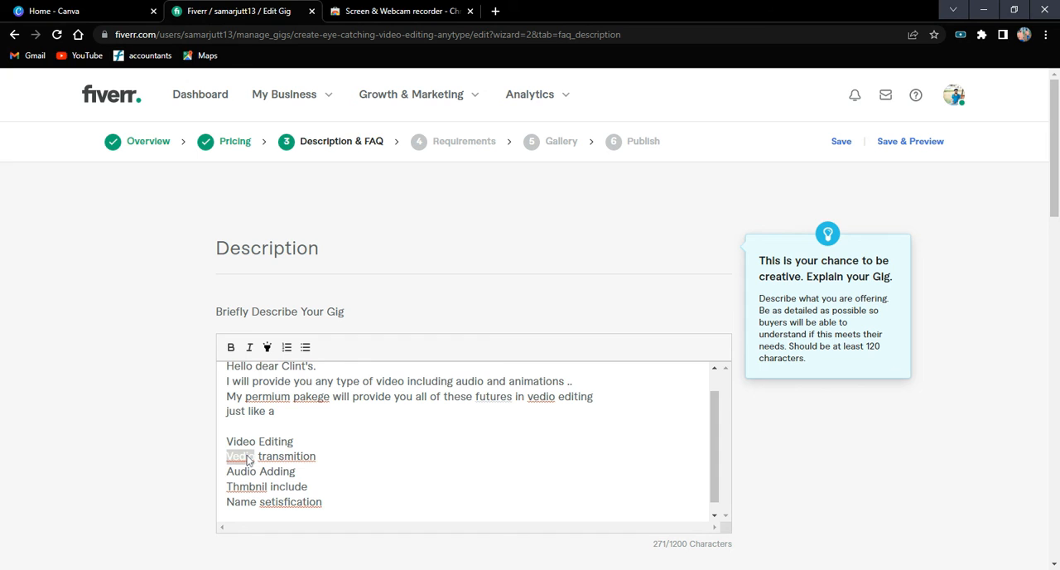
pyautogui.write('Video')
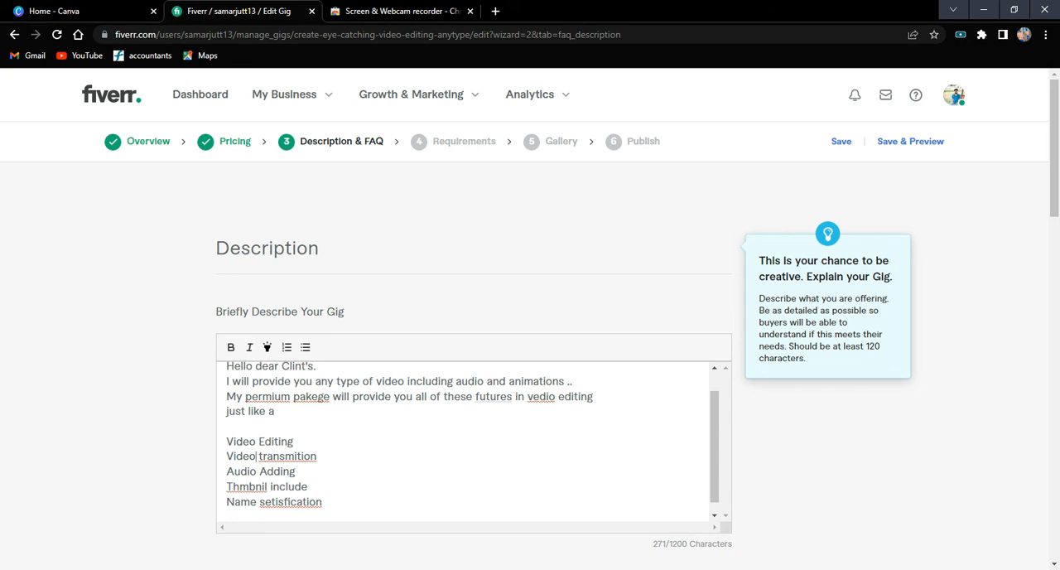
pyautogui.rightClick(285, 457)
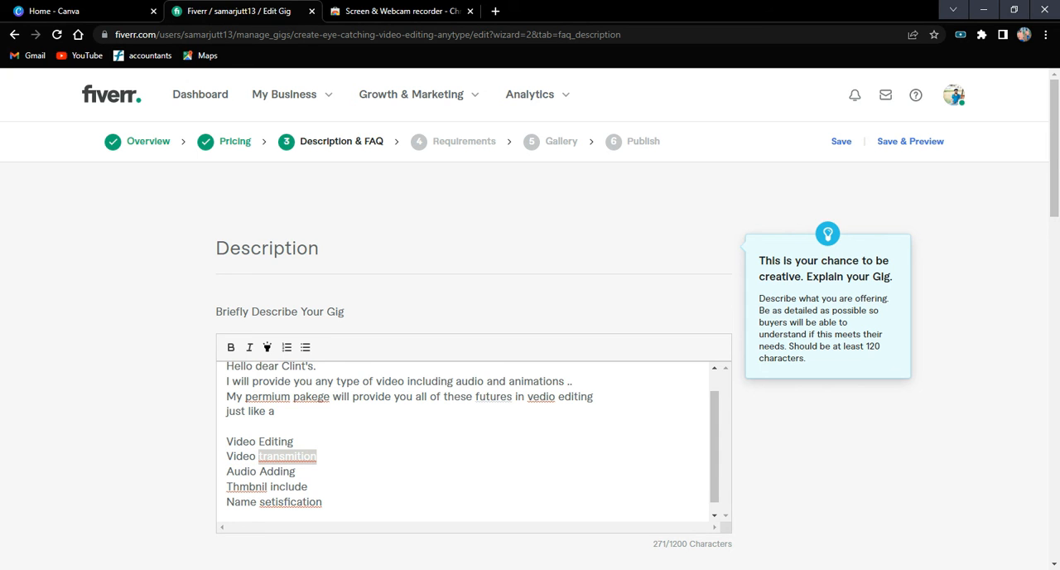
pyautogui.click(319, 469)
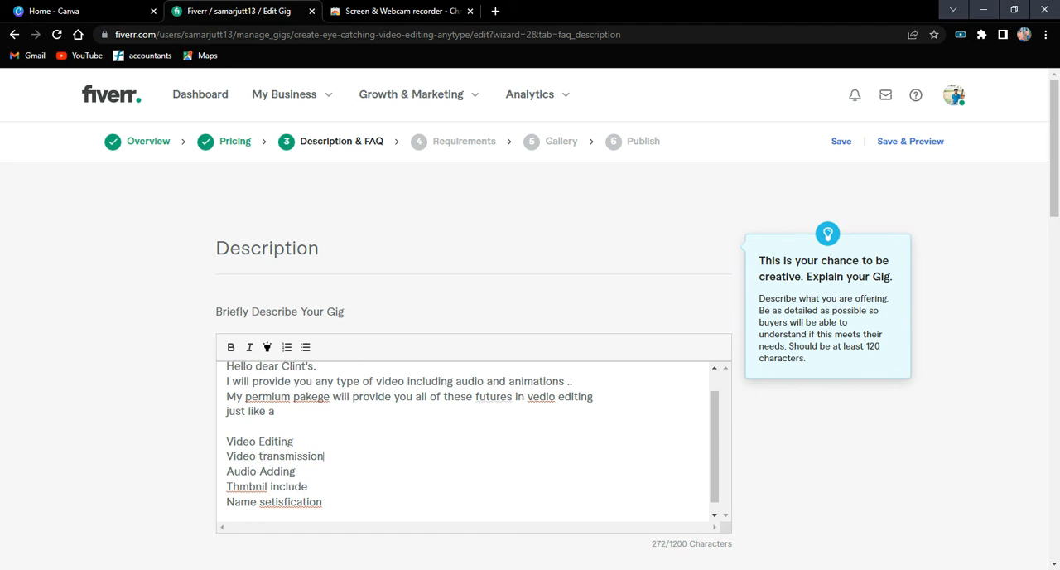
# Correct the misspelled words in the last two service lines to "Thumbnail" and "satisfaction".
pyautogui.rightClick(246, 486)
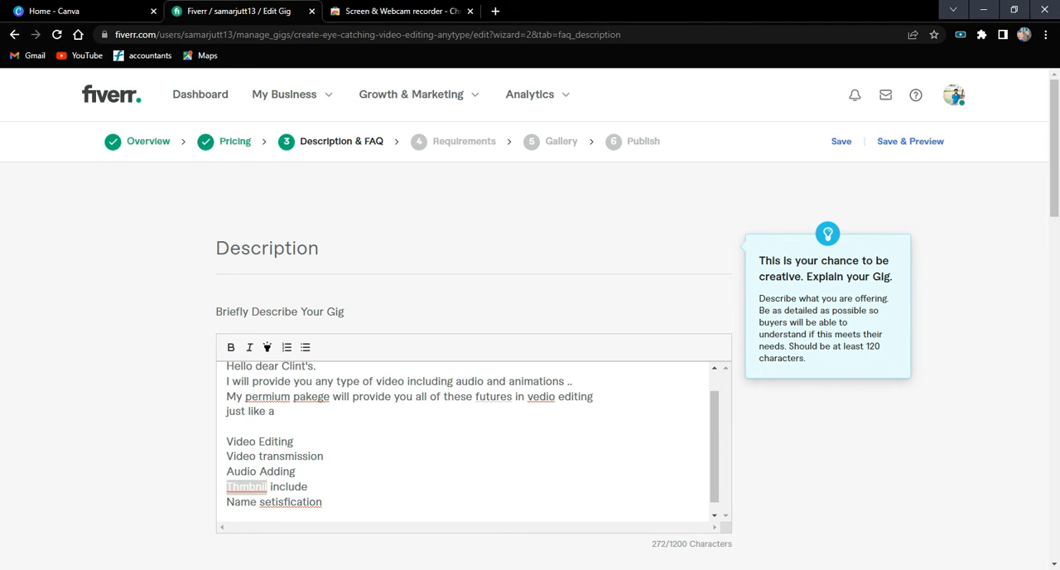
pyautogui.click(289, 438)
pyautogui.rightClick(289, 503)
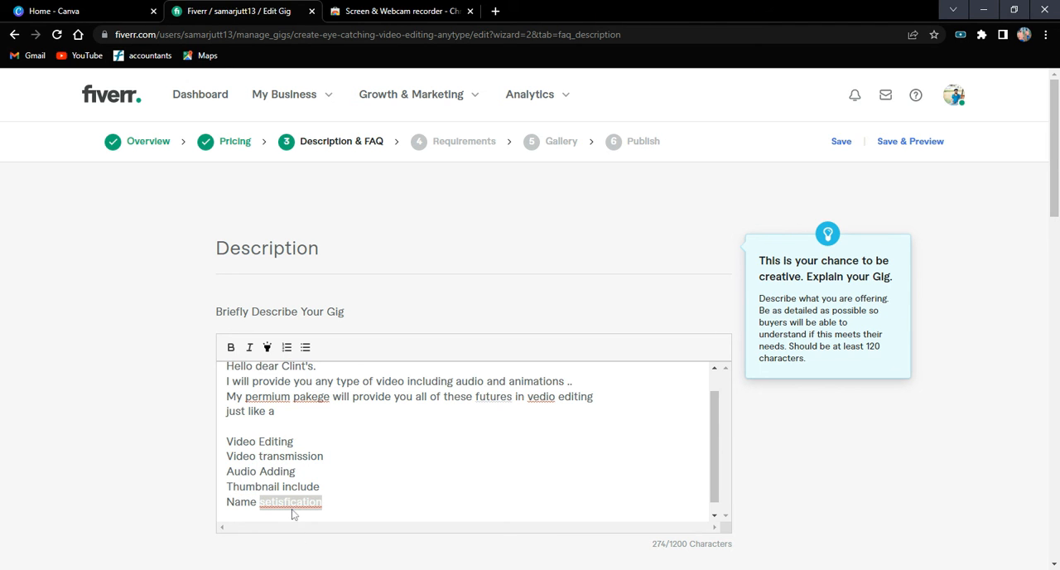
pyautogui.click(292, 513)
# Correct the misspelled words in the package sentence to "premium", "package" and "video".
pyautogui.rightClick(263, 396)
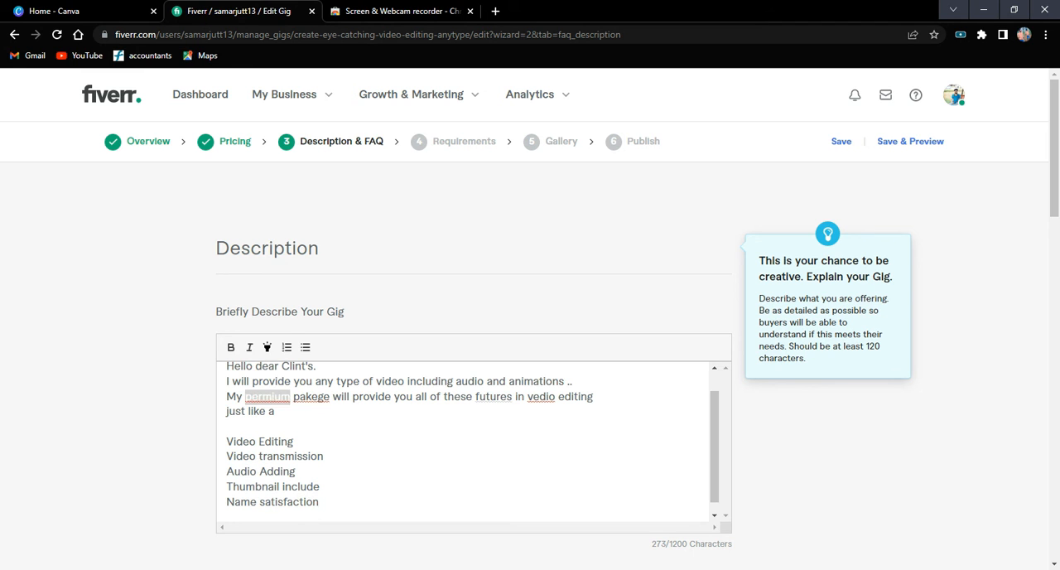
pyautogui.click(281, 408)
pyautogui.rightClick(318, 396)
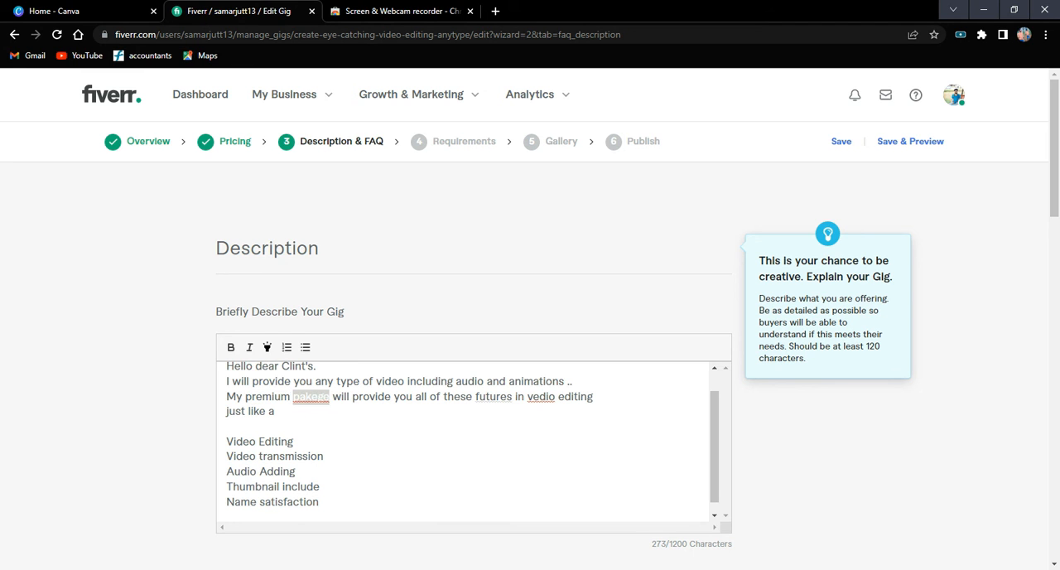
pyautogui.click(336, 407)
pyautogui.rightClick(543, 404)
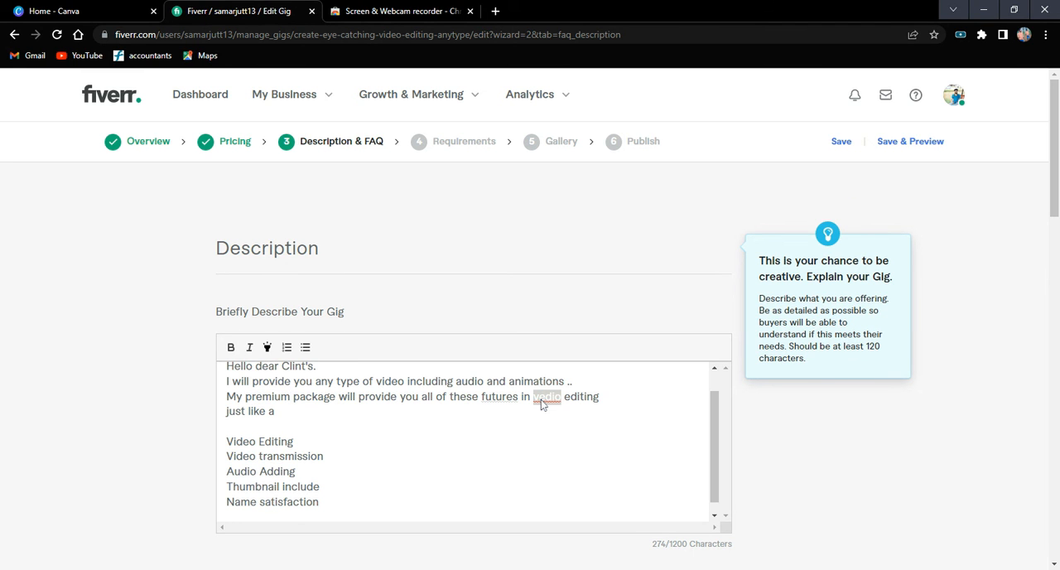
pyautogui.click(577, 263)
# Add "High Resolution into 4k" at the end of the service list, followed by a new line.
pyautogui.click(320, 487)
pyautogui.press('Return')
pyautogui.press('Return')
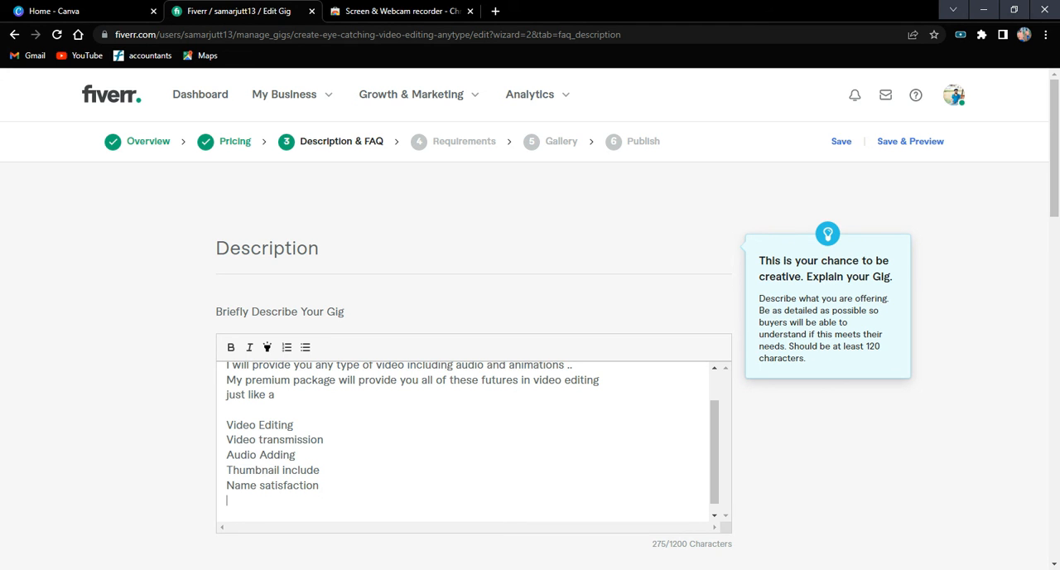
pyautogui.write('High Resulation into $')
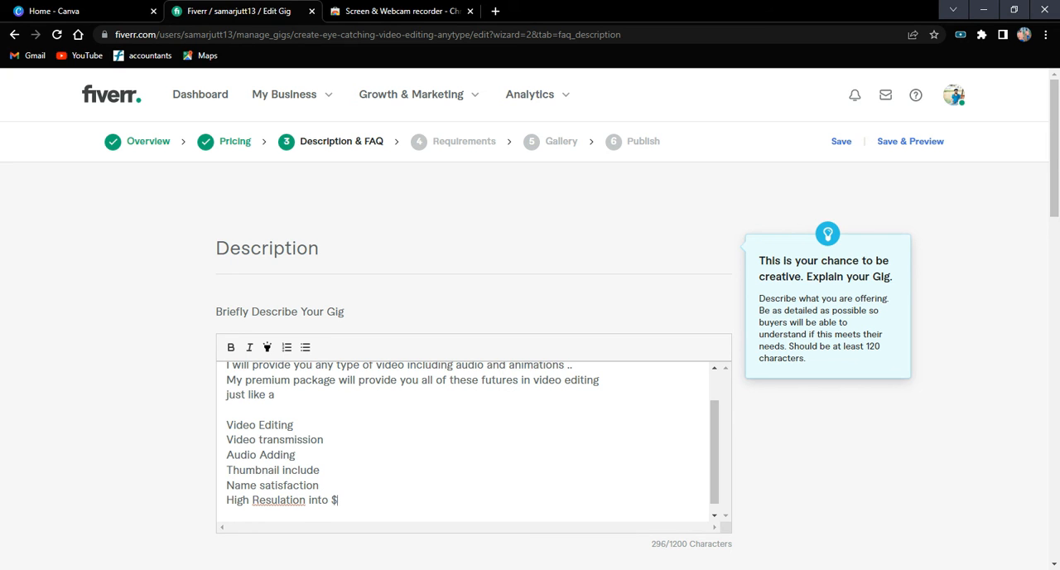
pyautogui.write('k')
pyautogui.press('BackSpace')
pyautogui.press('BackSpace')
pyautogui.write('4k')
pyautogui.doubleClick(293, 502)
pyautogui.write('Resolution')
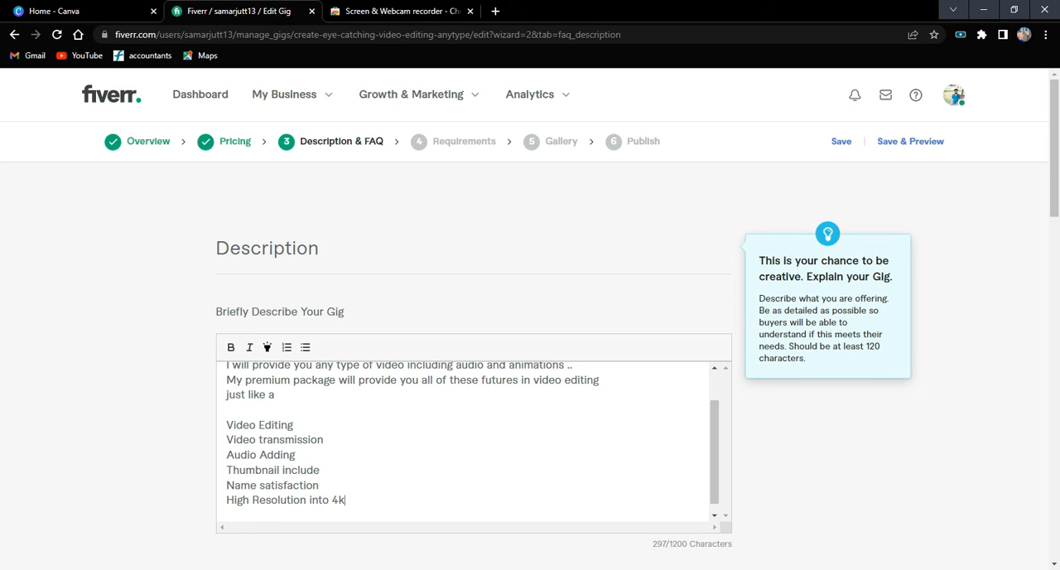
pyautogui.press('Return')
pyautogui.press('Return')
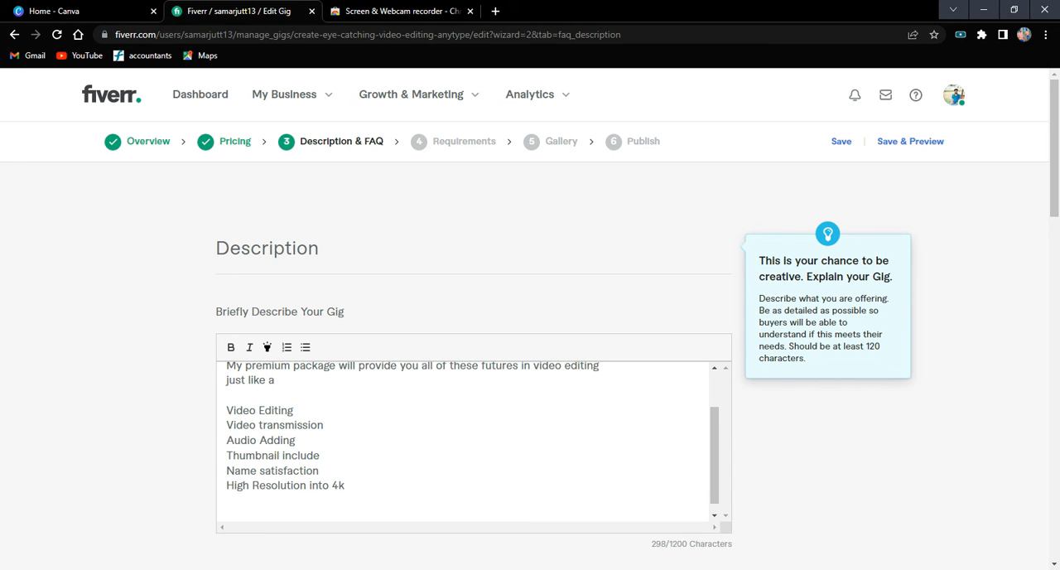
pyautogui.press('BackSpace')
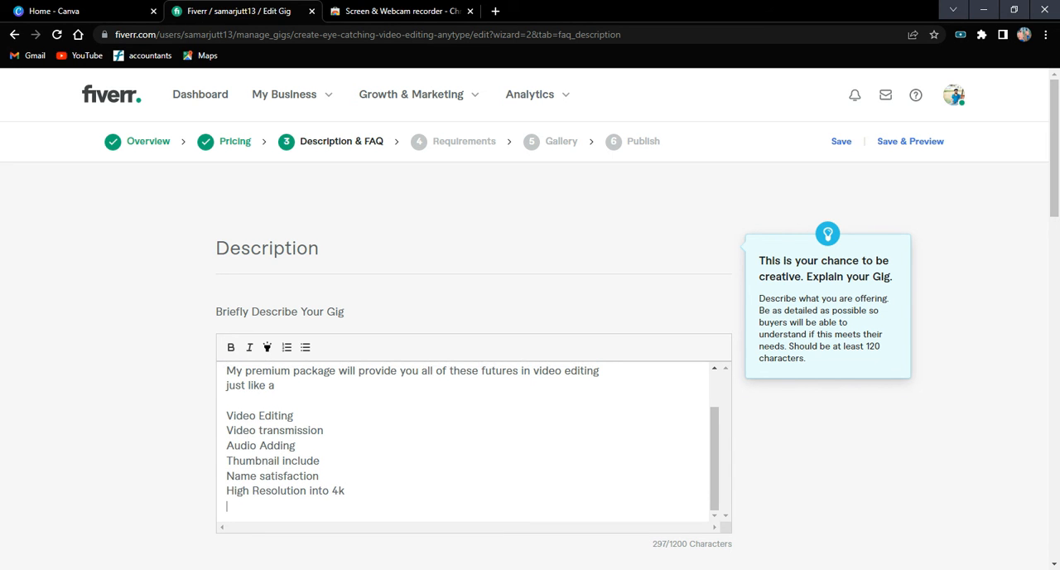
# Add the line "And much more what you want ." below "High Resolution into 4k" and start a new line.
pyautogui.write('And much more wat')
pyautogui.press('BackSpace')
pyautogui.write('t')
pyautogui.press('BackSpace')
pyautogui.press('BackSpace')
pyautogui.write('hat ')
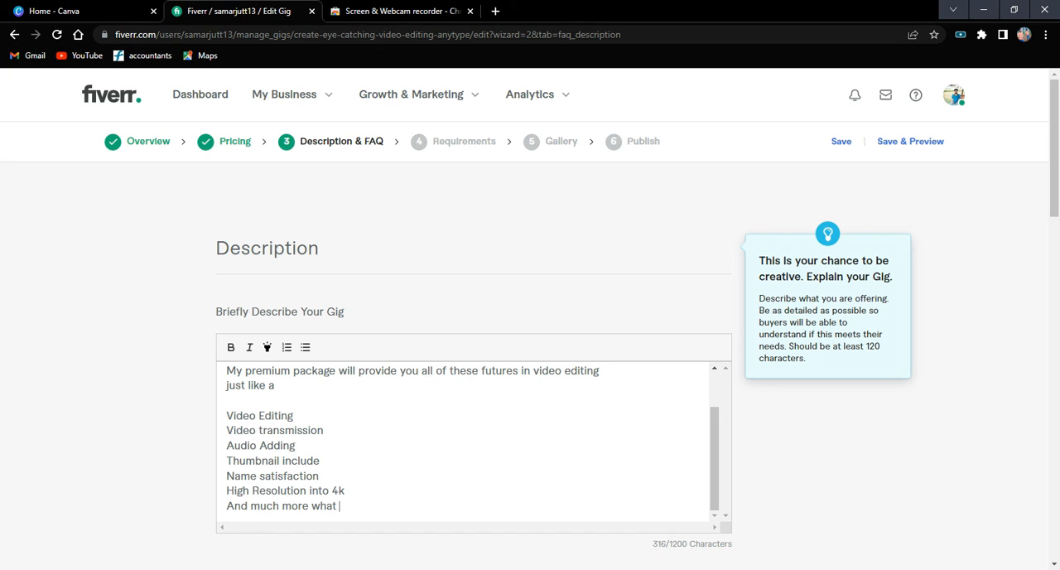
pyautogui.write('you want ..')
pyautogui.press('BackSpace')
pyautogui.press('BackSpace')
pyautogui.press('Return')
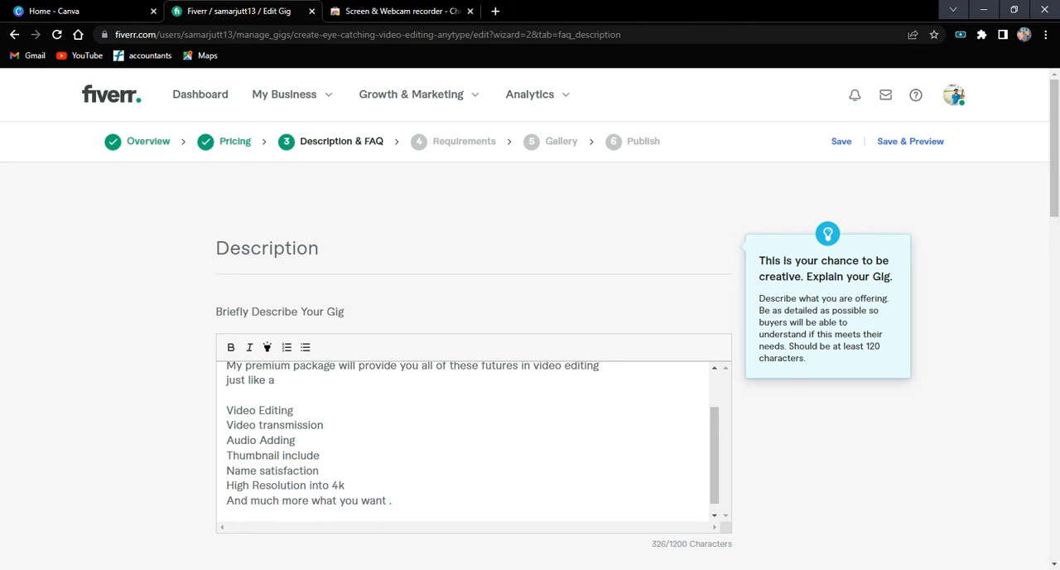
# Leave a blank line and write "so what can you lets oder now" as the start of the closing paragraph.
pyautogui.press('Return')
pyautogui.write('so wat')
pyautogui.press('BackSpace')
pyautogui.press('BackSpace')
pyautogui.write('hat can you lets ')
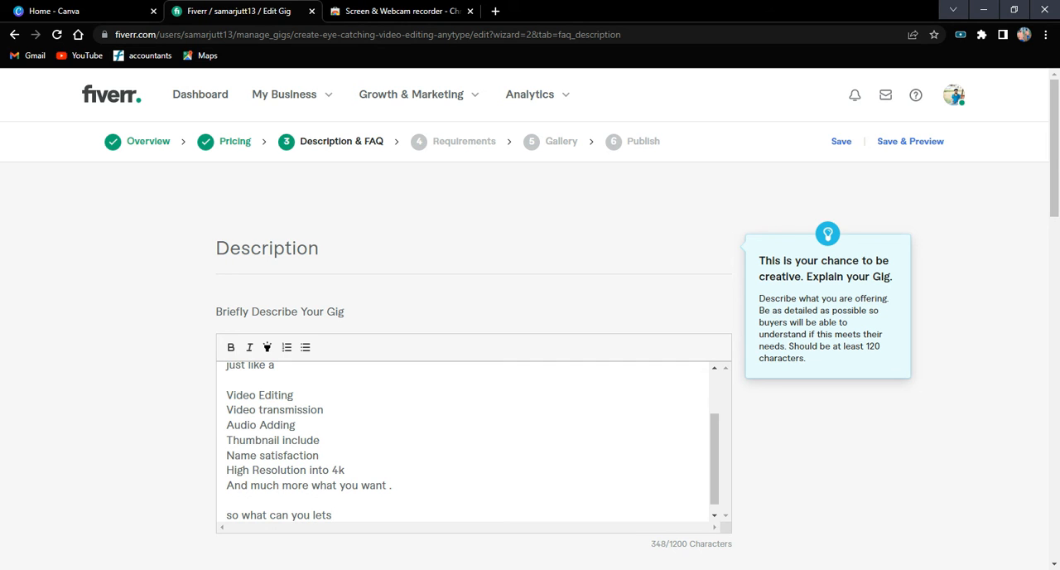
pyautogui.write('oder now')
pyautogui.press('Return')
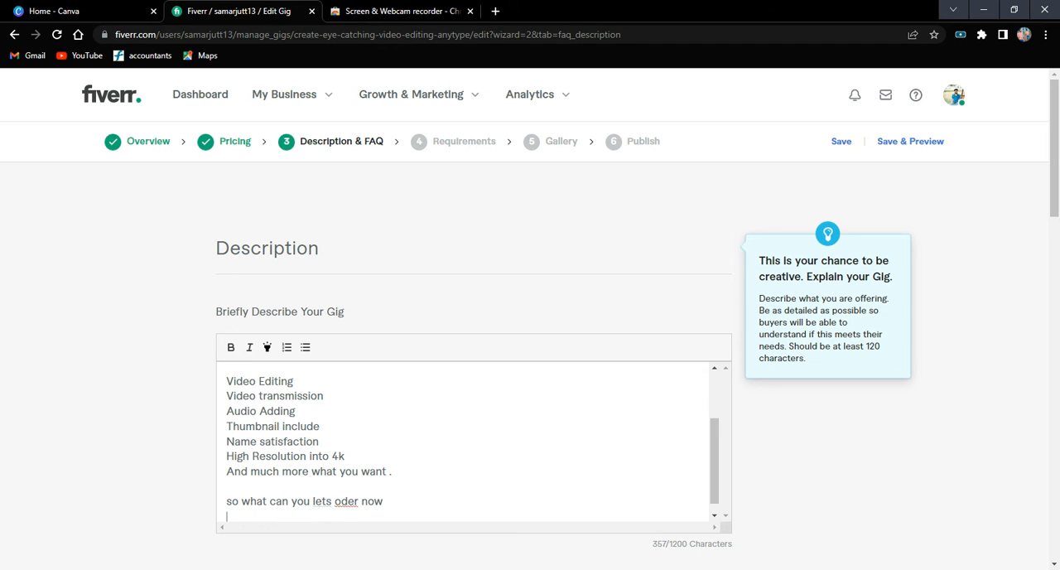
# Write "do some work for future" on its own line in the closing paragraph.
pyautogui.write('do so')
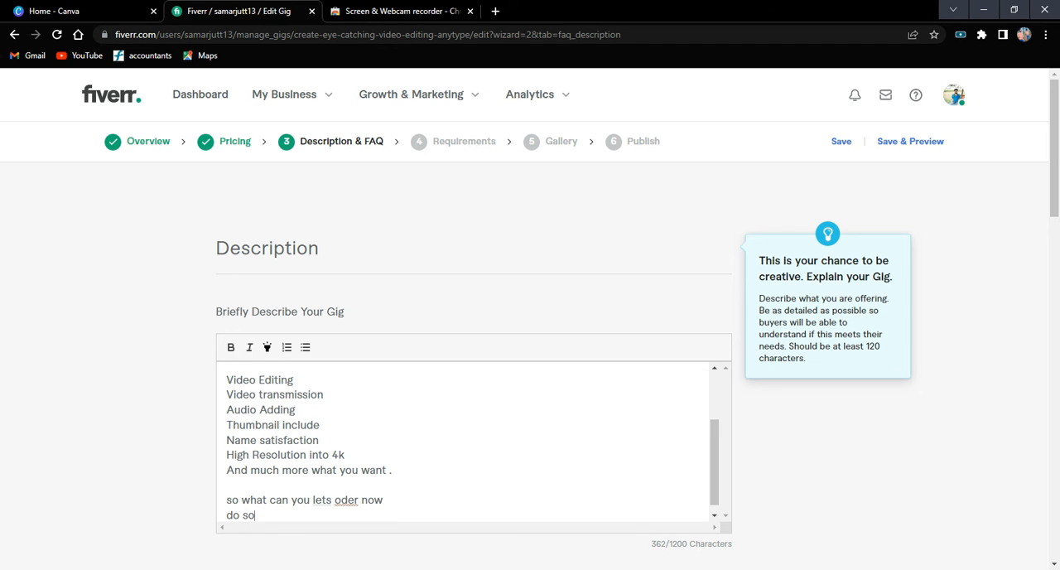
pyautogui.write('me work for future')
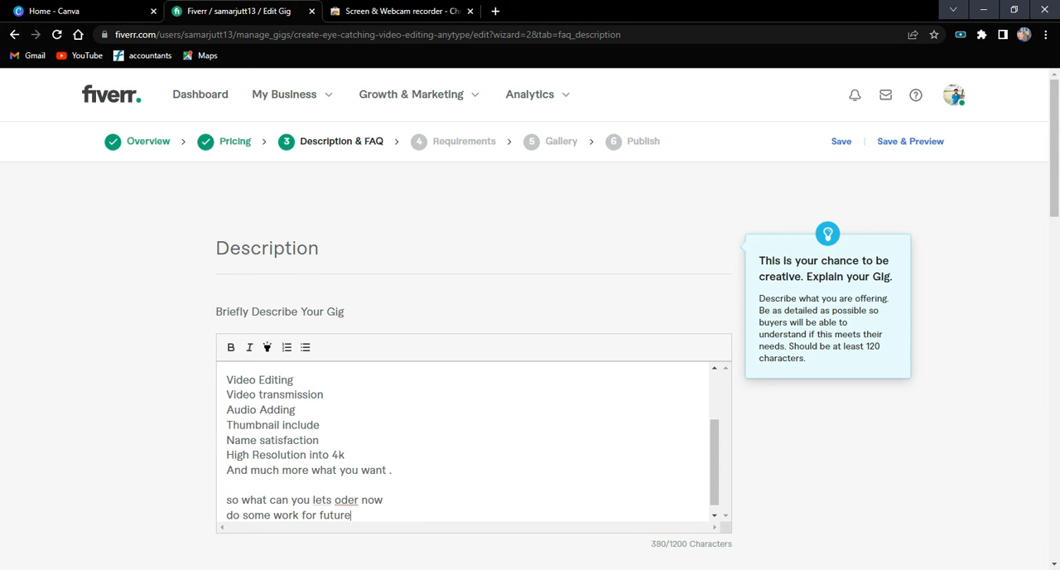
pyautogui.press('Return')
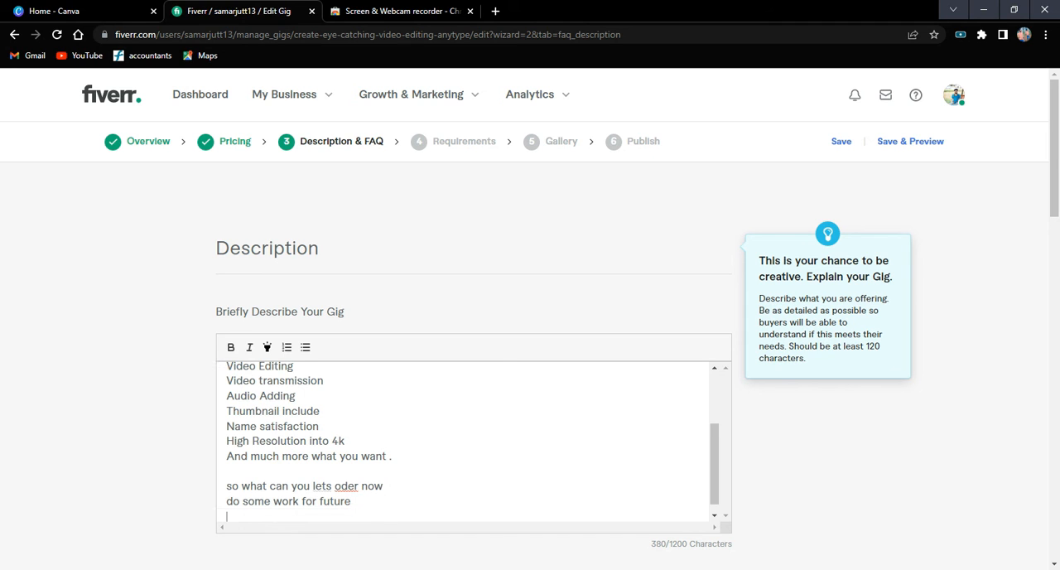
# Add "thansks" as a thank-you line below the closing paragraph.
pyautogui.write('tha')
pyautogui.write('ns')
pyautogui.write('js')
pyautogui.press('BackSpace')
pyautogui.press('BackSpace')
pyautogui.press('BackSpace')
pyautogui.write('ks')
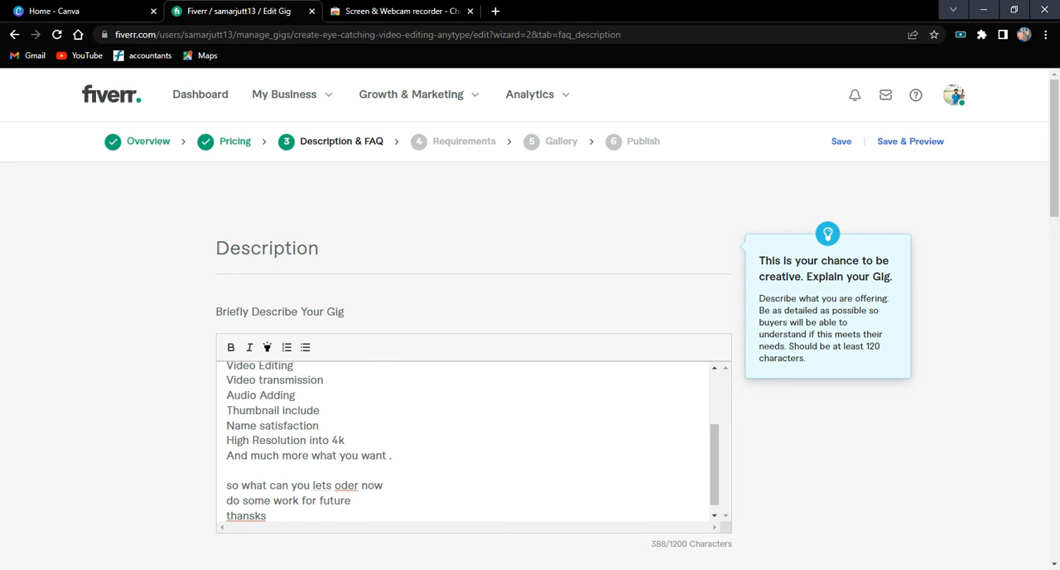
# Sign off the description with "Regards" and the seller's name on separate lines.
pyautogui.press('Return')
pyautogui.write('r')
pyautogui.write('Reg')
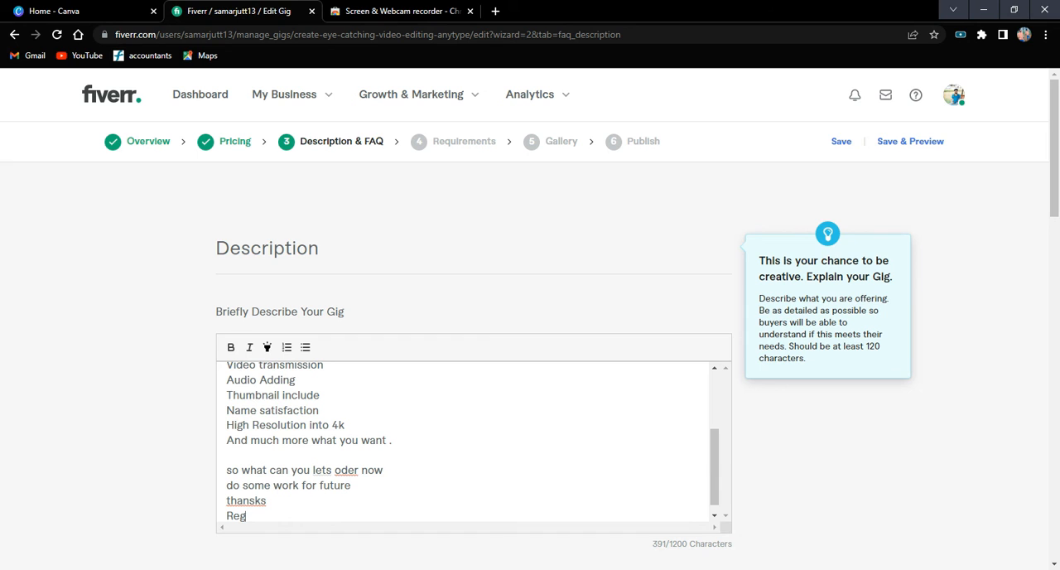
pyautogui.write('ards')
pyautogui.press('Return')
pyautogui.write('Sa')
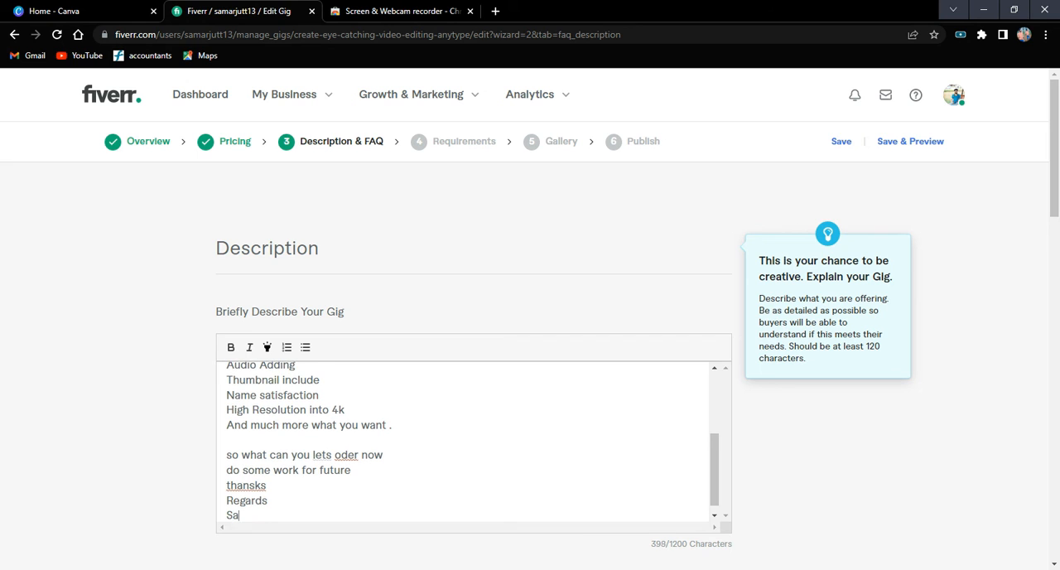
pyautogui.write('mar Jutt')
pyautogui.press('BackSpace')
# Correct the misspelled words in the closing lines to "Thanks" and "order".
pyautogui.click(227, 486)
pyautogui.press('BackSpace')
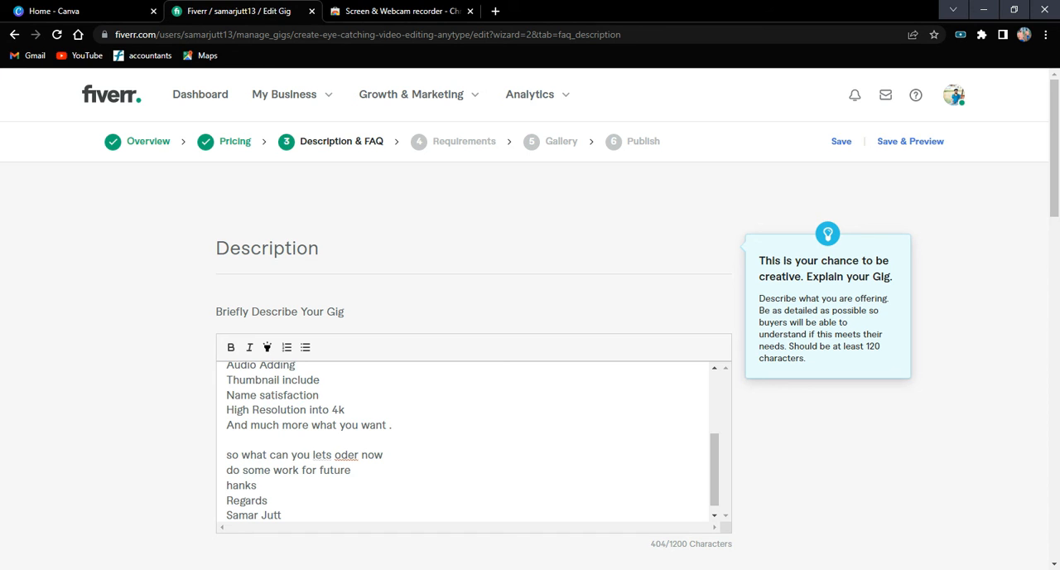
pyautogui.write('T')
pyautogui.press('BackSpace')
pyautogui.write('T')
pyautogui.doubleClick(345, 455)
pyautogui.write('order')
# Read through the gig description from the welcome line to the sign-off to check the wording.
pyautogui.scroll(3, 346, 457)
pyautogui.scroll(-3, 464, 439)
pyautogui.scroll(3, 464, 438)
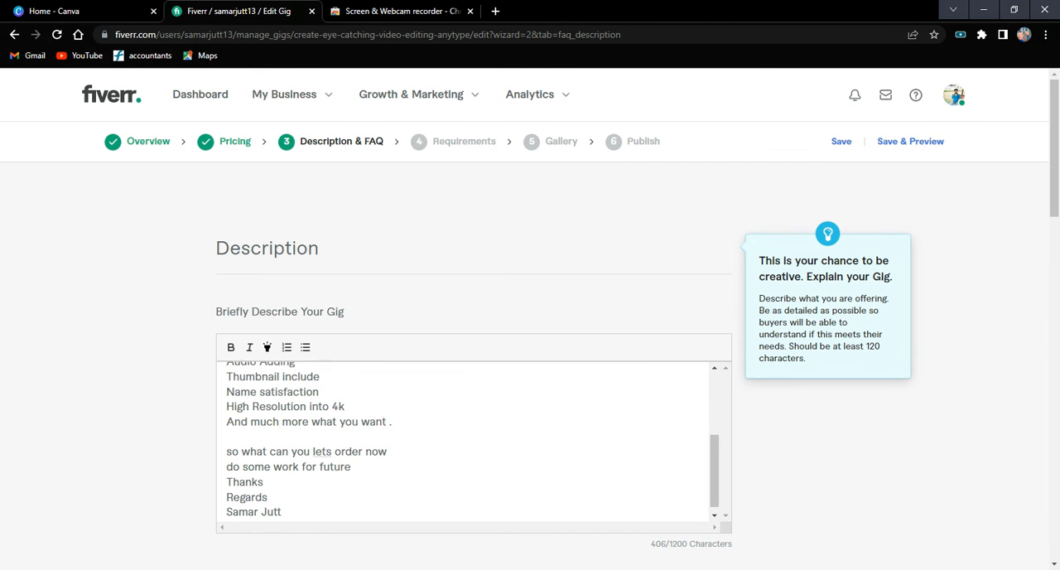
pyautogui.scroll(-3, 464, 439)
pyautogui.scroll(-4, 363, 445)
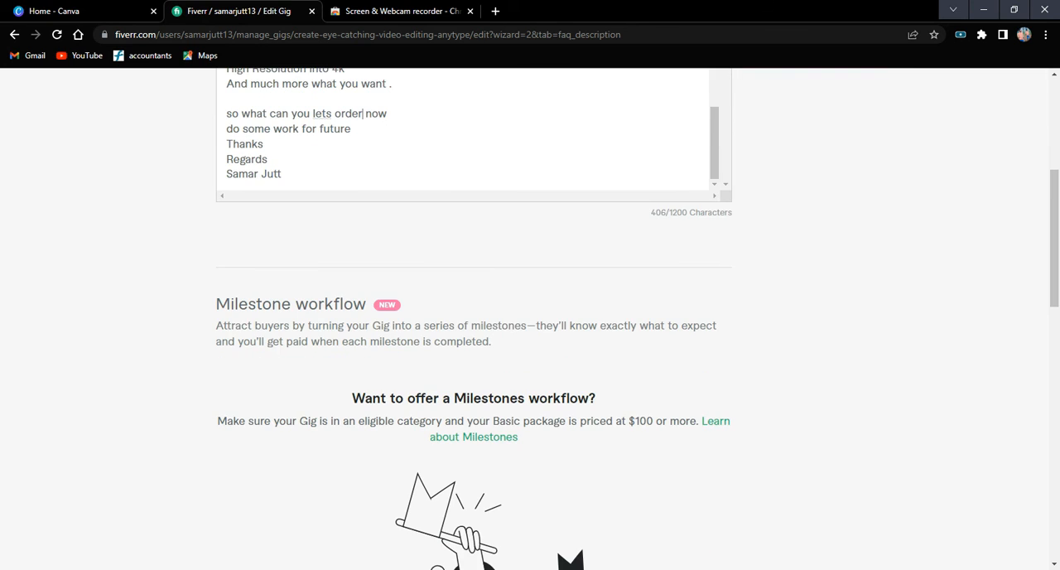
pyautogui.scroll(5, 409, 338)
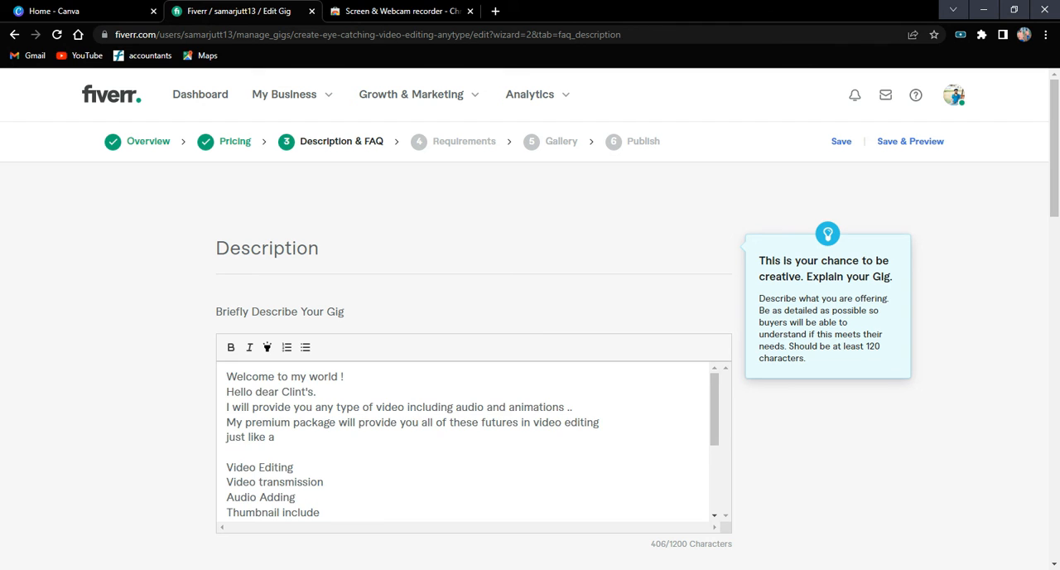
pyautogui.scroll(-1, 463, 438)
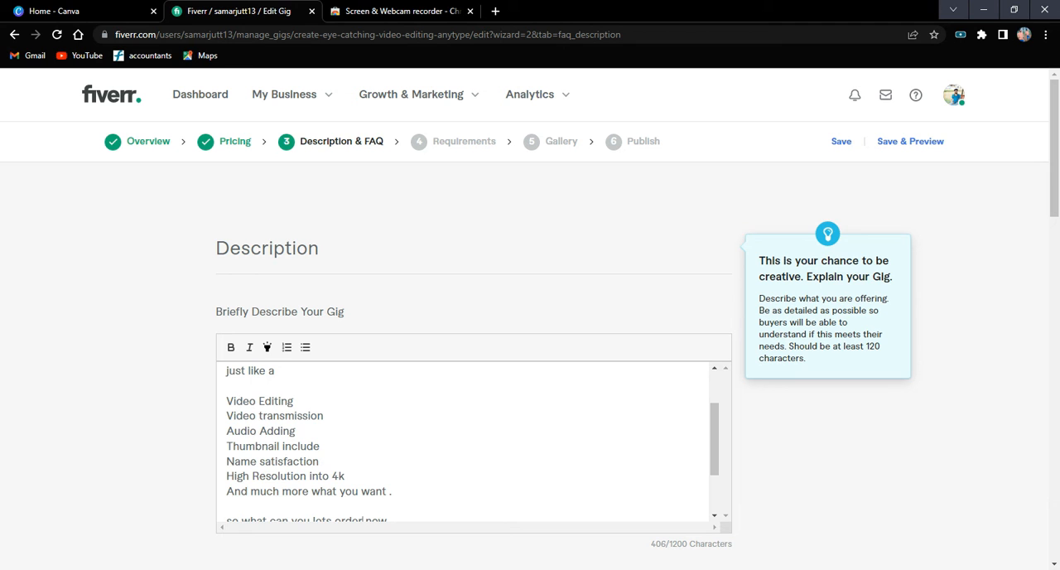
pyautogui.scroll(-1, 464, 443)
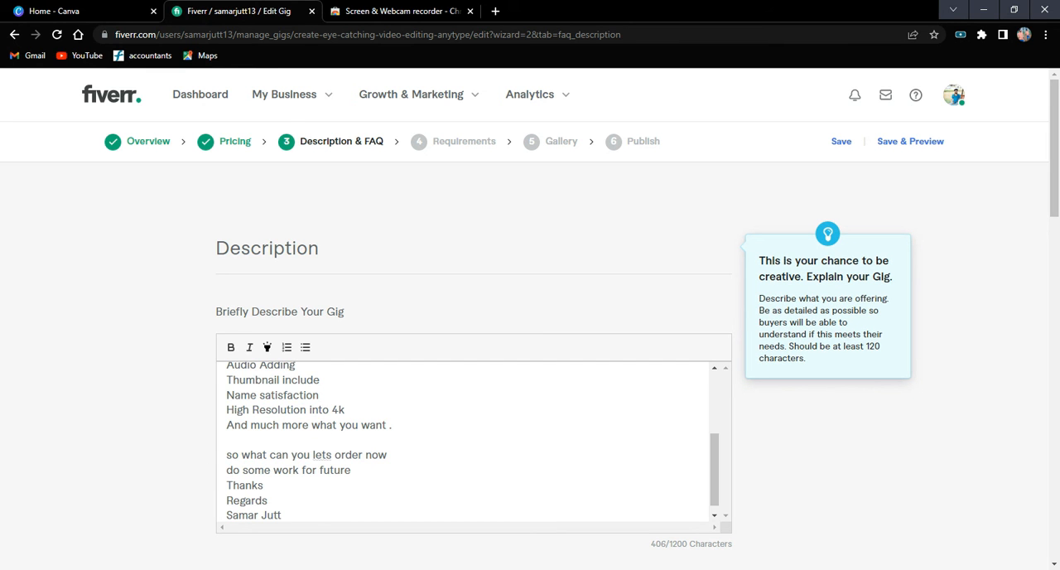
# Insert "wait for" after "so what can you" in the closing paragraph.
pyautogui.click(309, 455)
pyautogui.write('wait for')
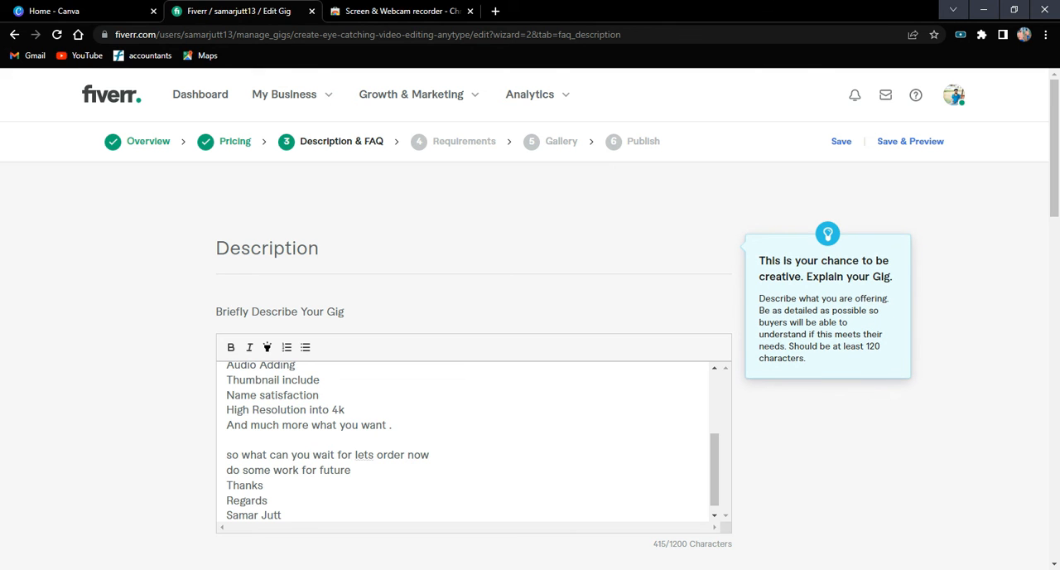
# Format the opening line "Welcome to my world !" as bold and italic.
pyautogui.scroll(5, 464, 439)
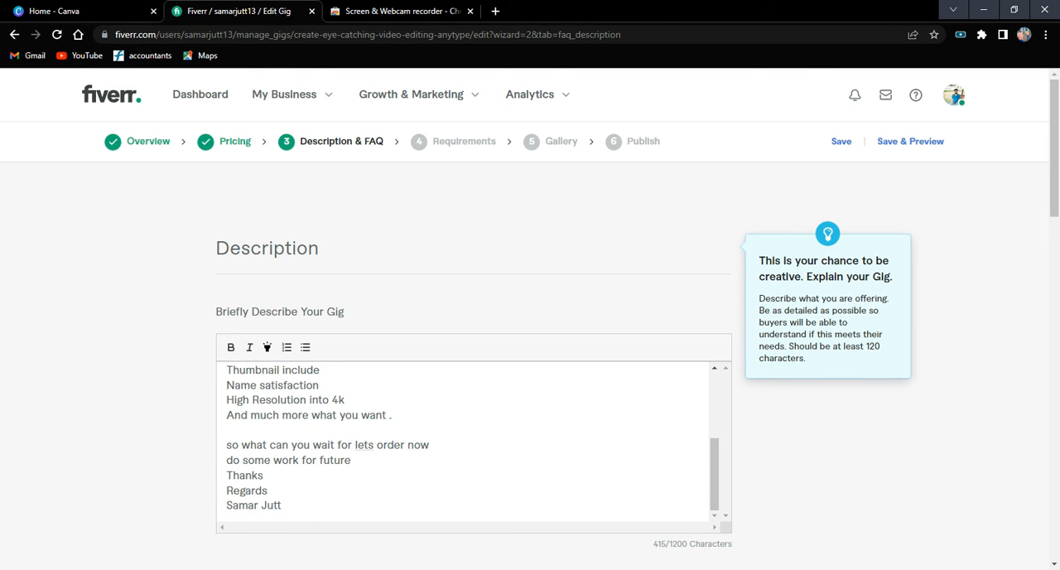
pyautogui.moveTo(345, 377); pyautogui.dragTo(236, 377)
pyautogui.moveTo(345, 377); pyautogui.dragTo(225, 377)
pyautogui.click(231, 347)
pyautogui.click(248, 349)
pyautogui.click(295, 467)
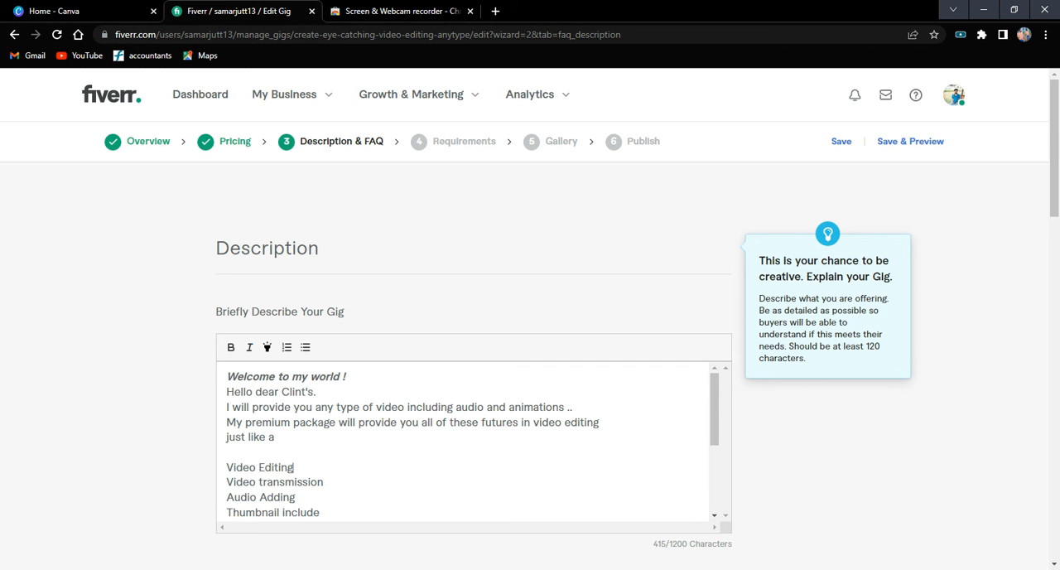
# Apply the highlight format to the opening line "Welcome to my world !".
pyautogui.scroll(-2, 372, 463)
pyautogui.scroll(1, 373, 464)
pyautogui.scroll(1, 472, 441)
pyautogui.moveTo(346, 377); pyautogui.dragTo(227, 376)
pyautogui.click(272, 348)
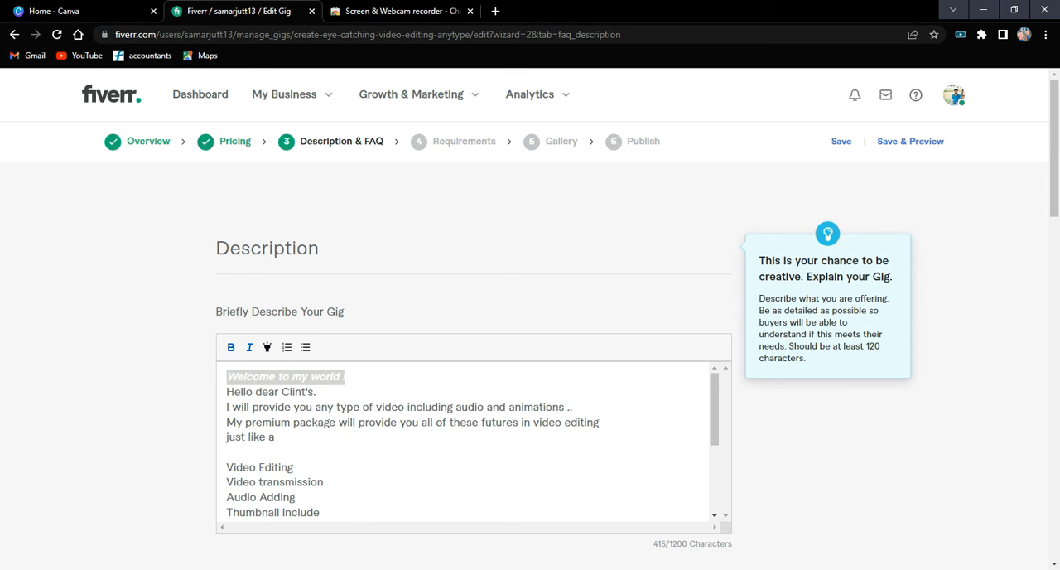
pyautogui.click(327, 482)
# Save the Description & FAQ page without adding an FAQ and continue to the Requirements page.
pyautogui.scroll(-1, 326, 482)
pyautogui.scroll(-3, 464, 443)
pyautogui.scroll(3, 464, 443)
pyautogui.scroll(-3, 463, 443)
pyautogui.scroll(-7, 753, 401)
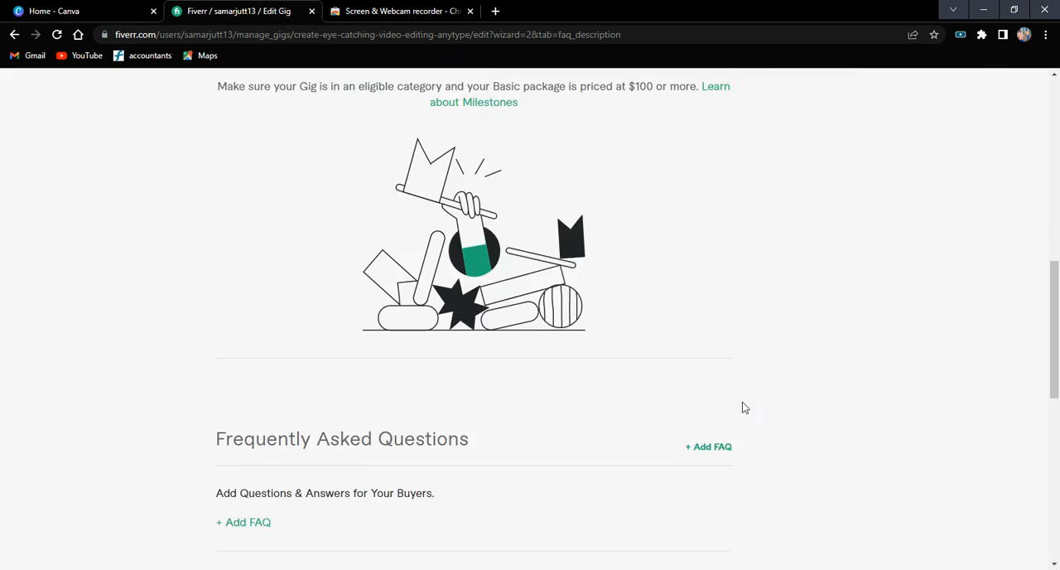
pyautogui.scroll(-3, 744, 407)
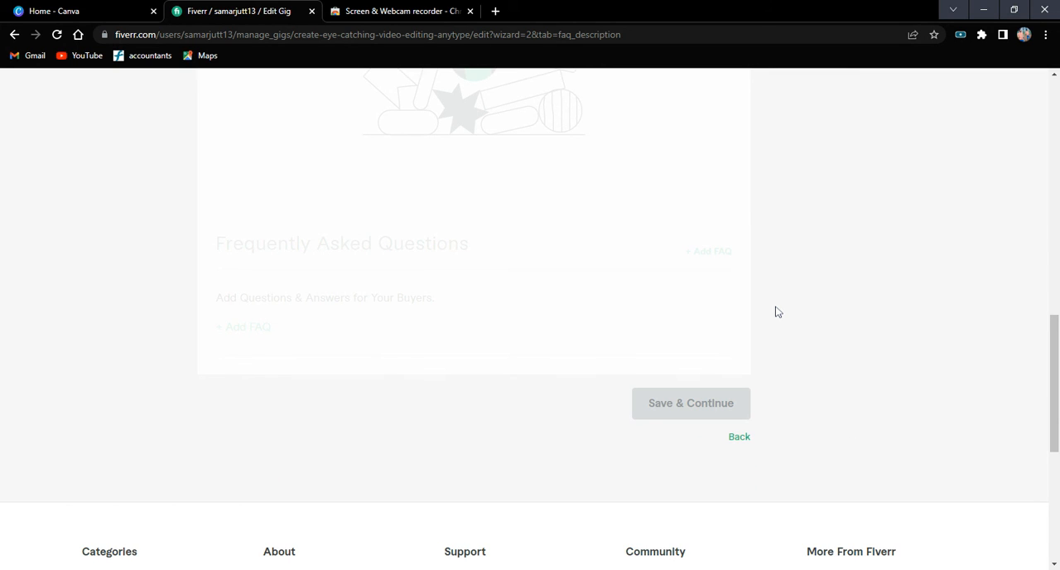
pyautogui.scroll(4, 698, 464)
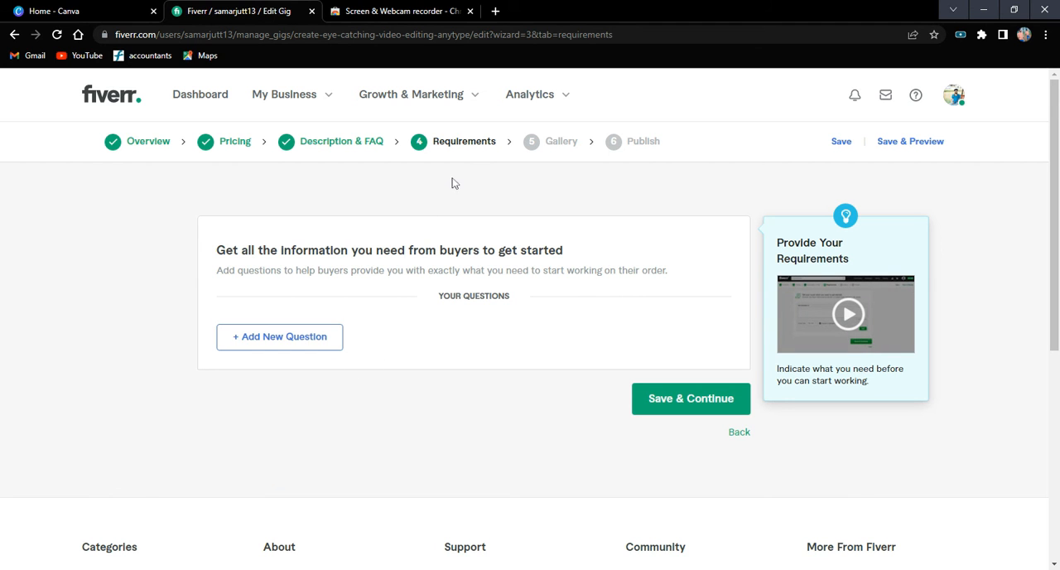
# Start a new buyer question with the line "What can i provide you?" and begin a second line.
pyautogui.click(322, 335)
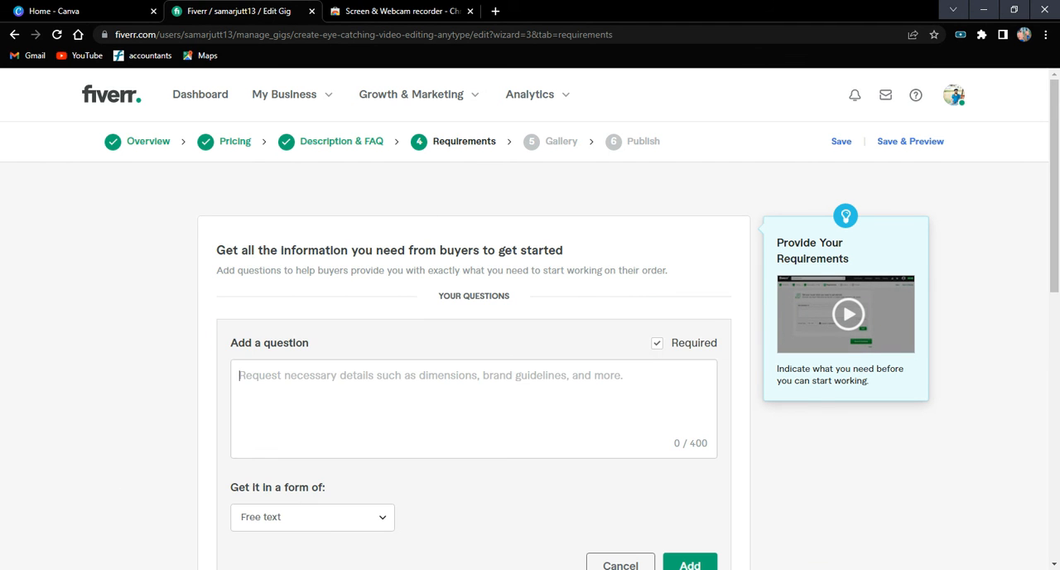
pyautogui.scroll(-2, 343, 397)
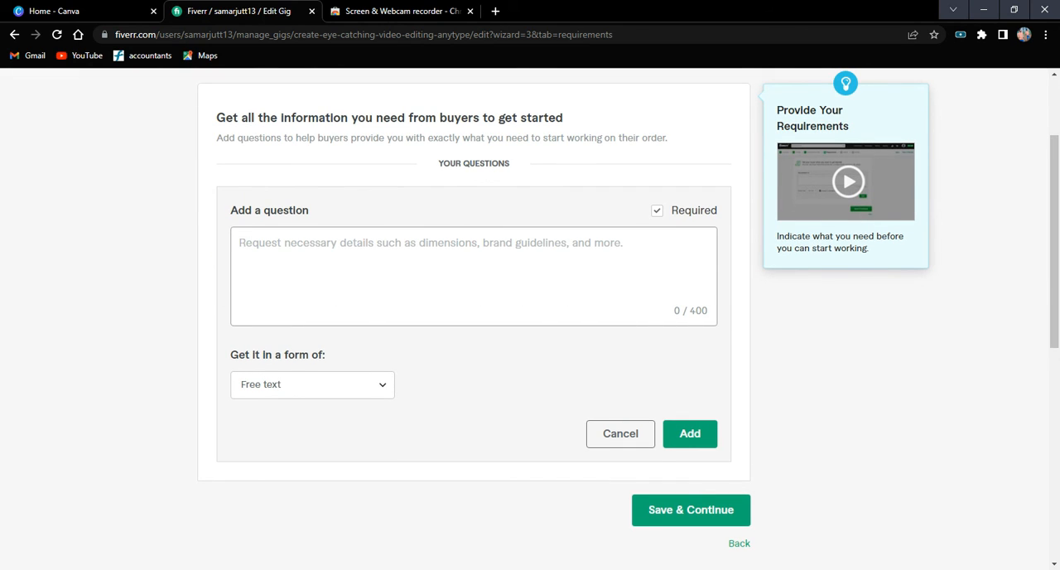
pyautogui.write('W')
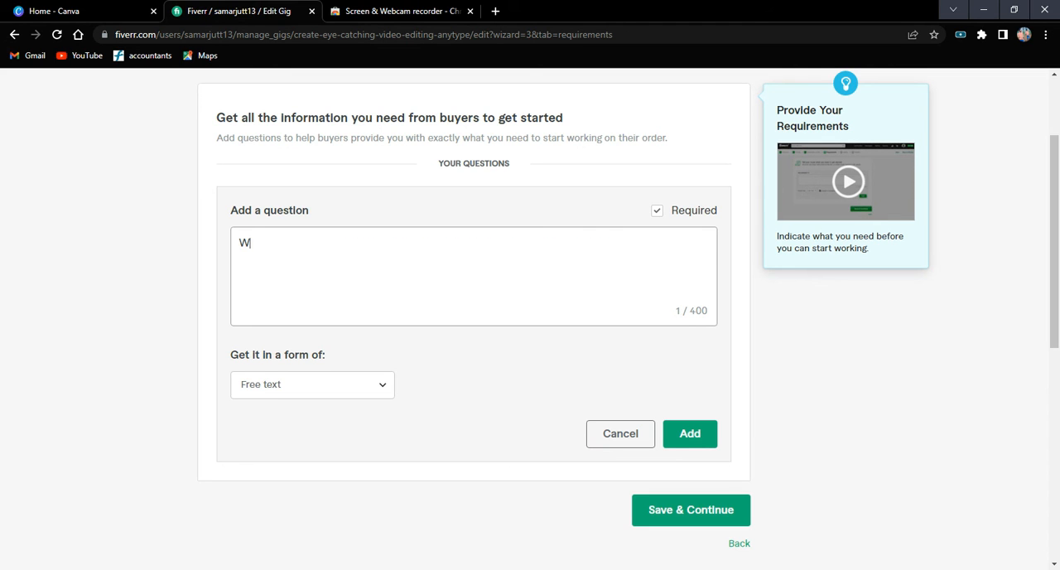
pyautogui.write('W')
pyautogui.press('BackSpace')
pyautogui.write('hat can i provide you?')
pyautogui.press('Return')
# Write "I will need for you the link of your website" on the question's second line.
pyautogui.write('I will need forr')
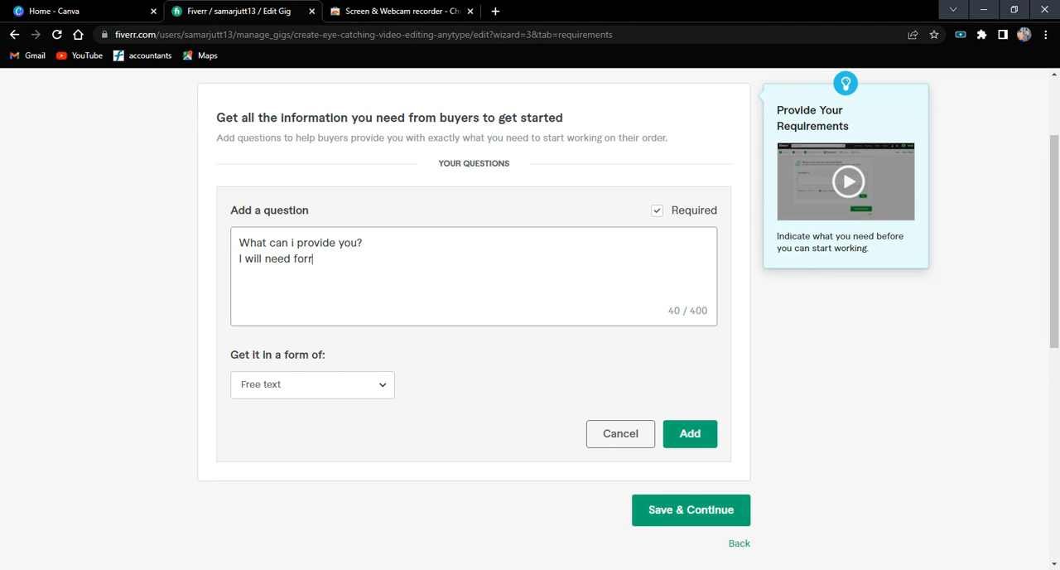
pyautogui.write('=')
pyautogui.press('BackSpace')
pyautogui.press('BackSpace')
pyautogui.write('you the link of you')
pyautogui.write('e')
pyautogui.press('BackSpace')
pyautogui.press('BackSpace')
pyautogui.write('r website')
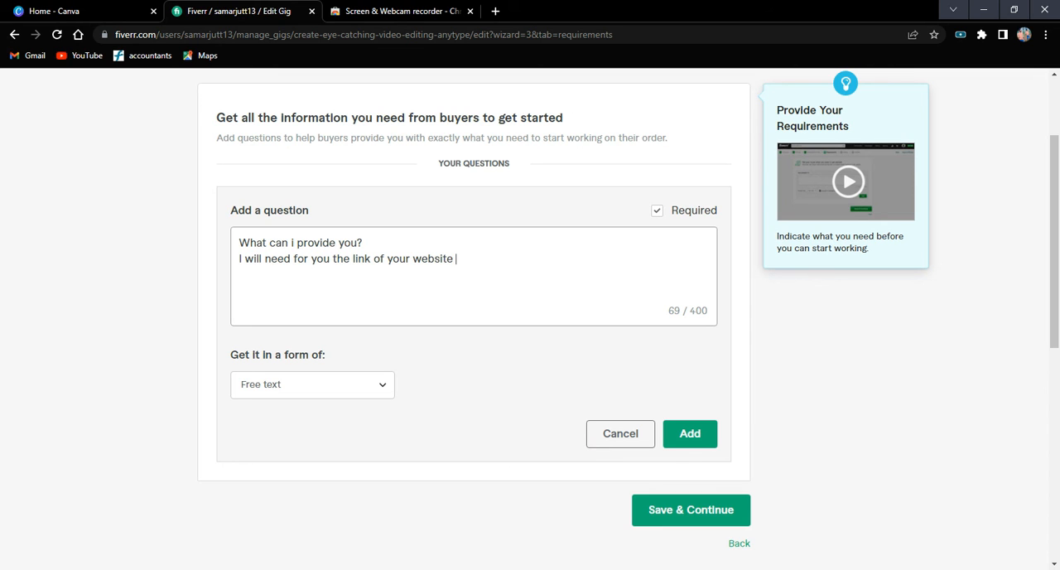
# Continue the request with "and your emails and the", correcting the spelling of "your".
pyautogui.write('and t')
pyautogui.press('BackSpace')
pyautogui.write('our emails')
pyautogui.click(481, 258)
pyautogui.press('BackSpace')
pyautogui.write('y')
pyautogui.click(534, 259)
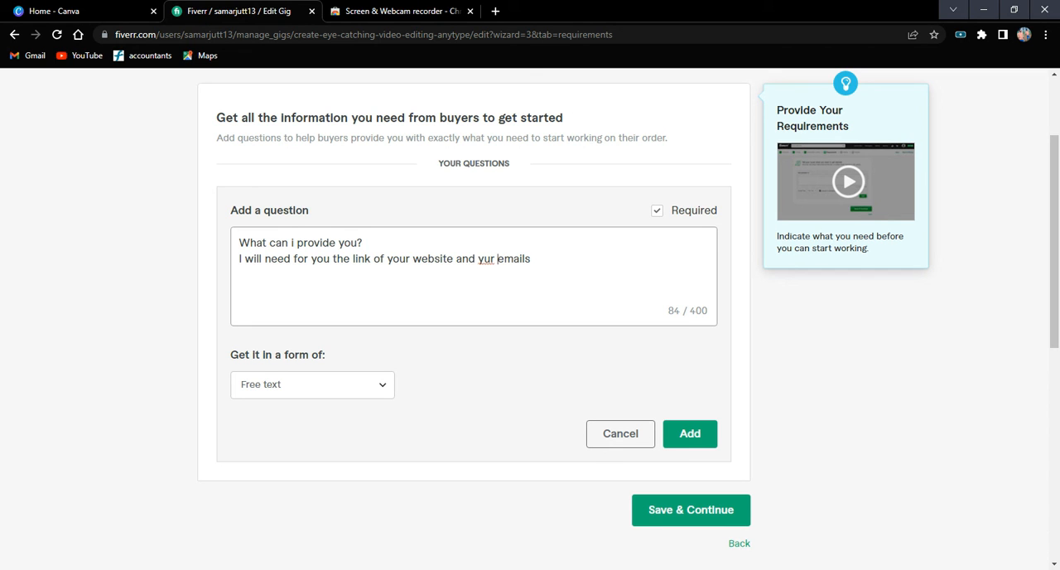
pyautogui.click(485, 259)
pyautogui.write('our emails and the color petle na')
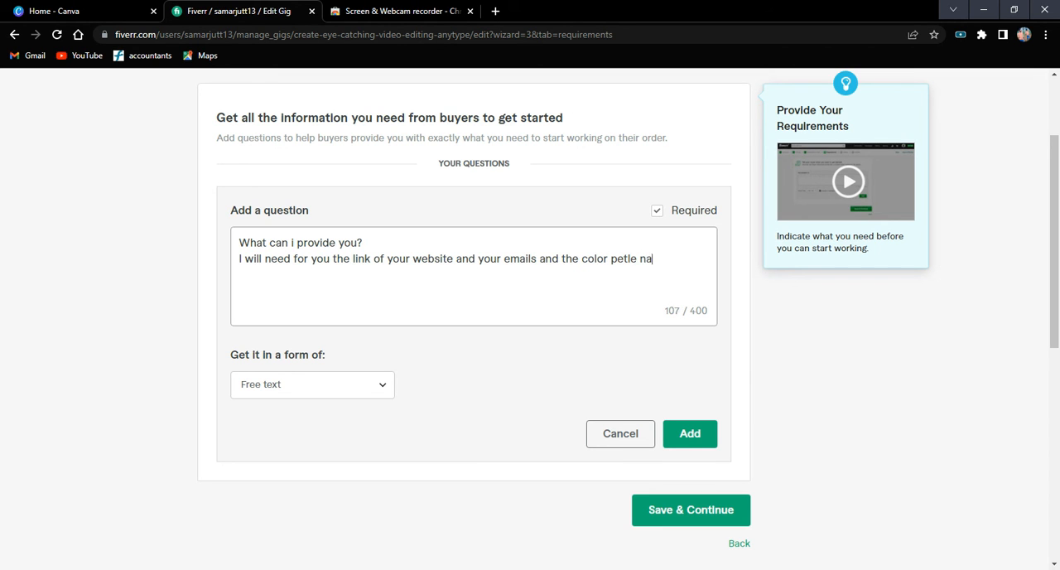
pyautogui.write('mes and anima')
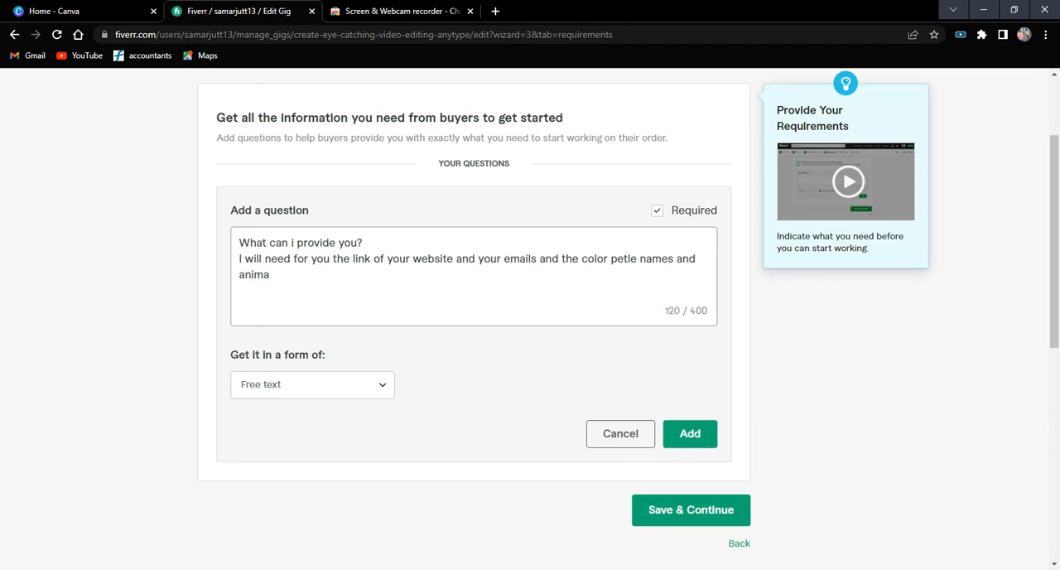
pyautogui.write('tions .')
# Add the free-text question to the requirements, then save and continue to the Gallery page.
pyautogui.click(690, 433)
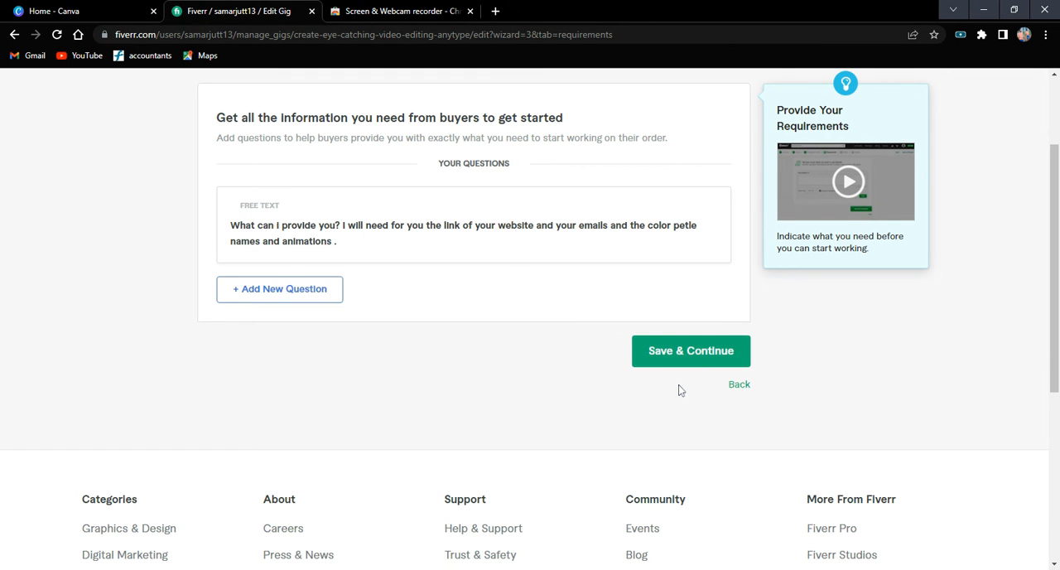
pyautogui.scroll(1, 679, 389)
pyautogui.click(680, 412)
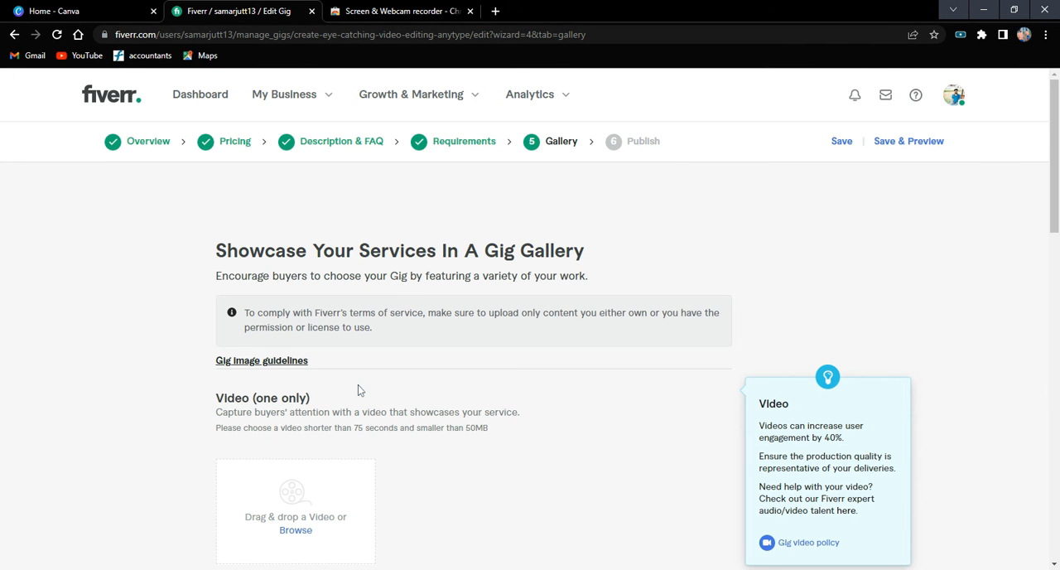
# Look over the Gallery page's upload areas for video, images and documents.
pyautogui.scroll(-2, 358, 390)
pyautogui.scroll(-2, 426, 343)
pyautogui.scroll(-1, 398, 315)
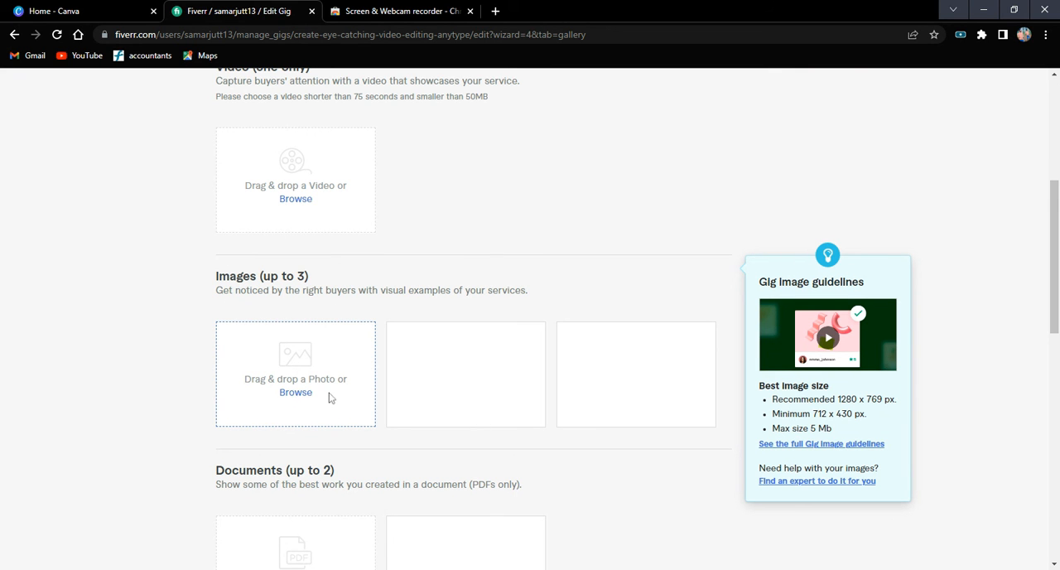
pyautogui.scroll(-3, 347, 397)
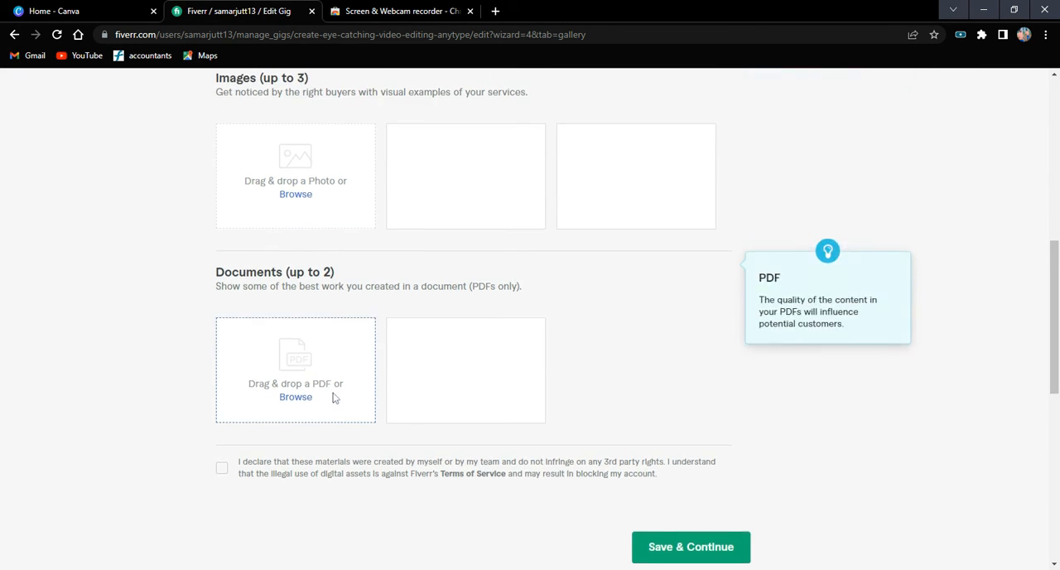
# Upload a showcase video and two images, the "Online Erning Course" poster as primary and the fast food poster second, to the gig gallery.
pyautogui.scroll(5, 336, 398)
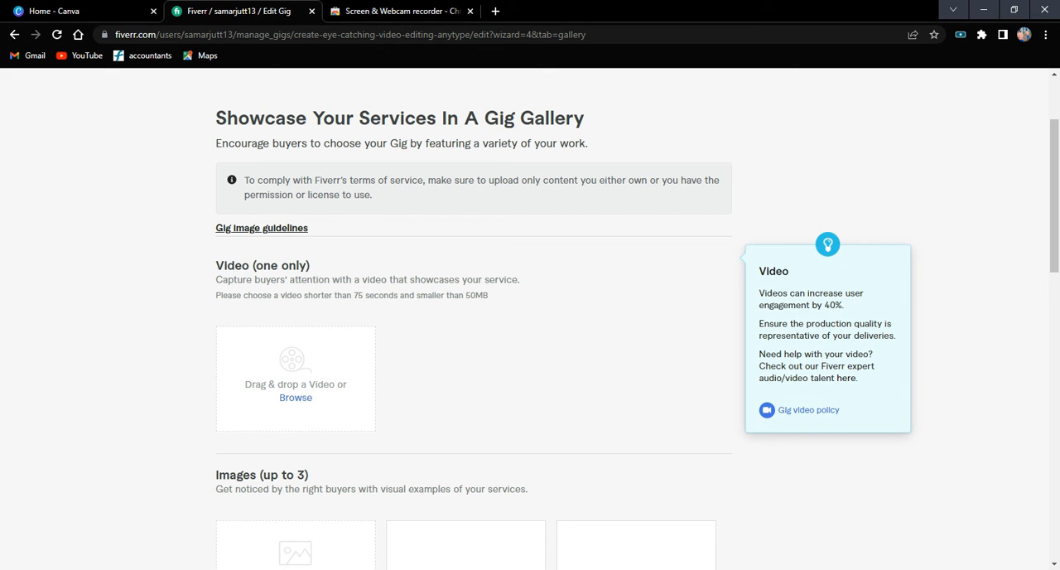
pyautogui.click(307, 399)
pyautogui.scroll(-3, 477, 364)
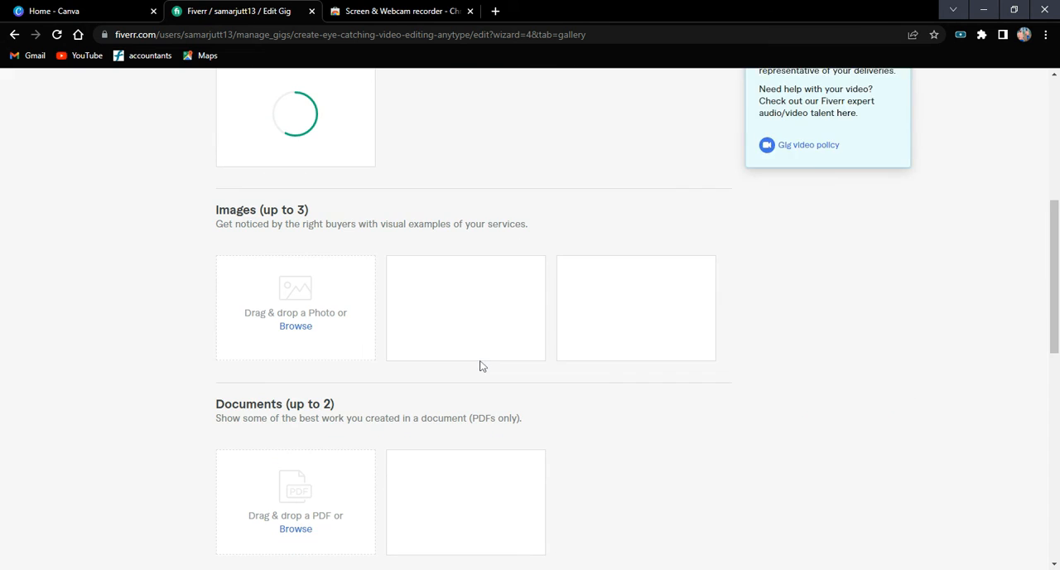
pyautogui.click(284, 328)
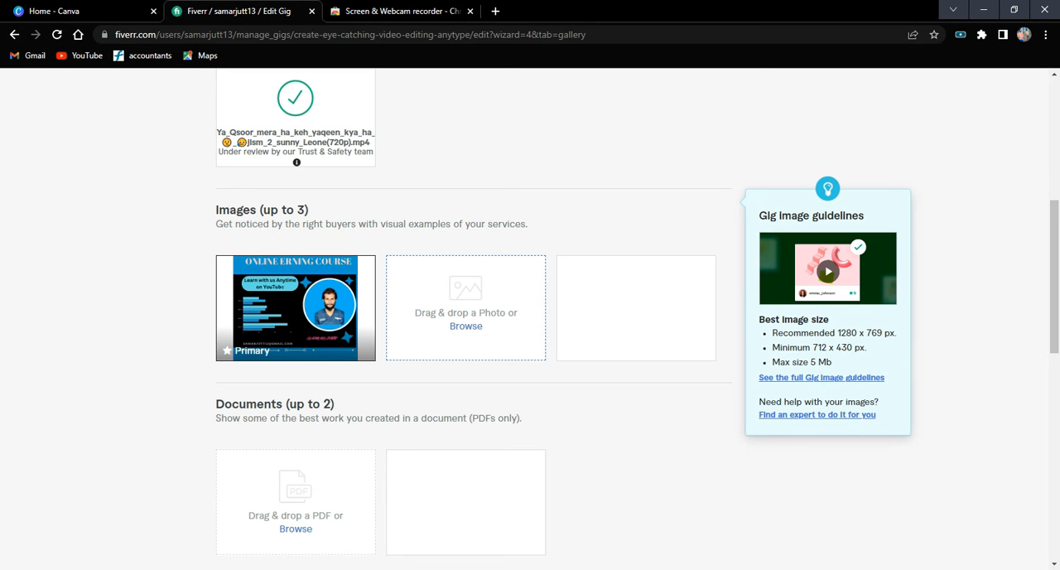
pyautogui.click(466, 331)
# Accept the declaration that the gallery materials are self-created and do not infringe on third-party rights.
pyautogui.scroll(-2, 600, 394)
pyautogui.scroll(-2, 308, 445)
pyautogui.click(221, 333)
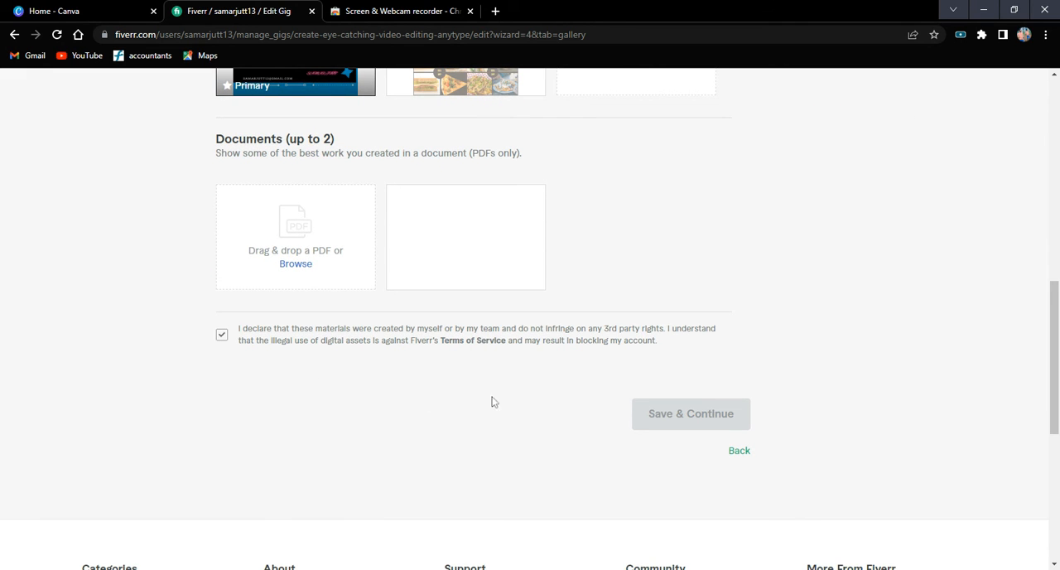
# Review the uploaded video, images and documents section of the Gallery page.
pyautogui.scroll(5, 511, 415)
pyautogui.scroll(5, 507, 407)
pyautogui.scroll(-15, 506, 407)
pyautogui.scroll(5, 510, 406)
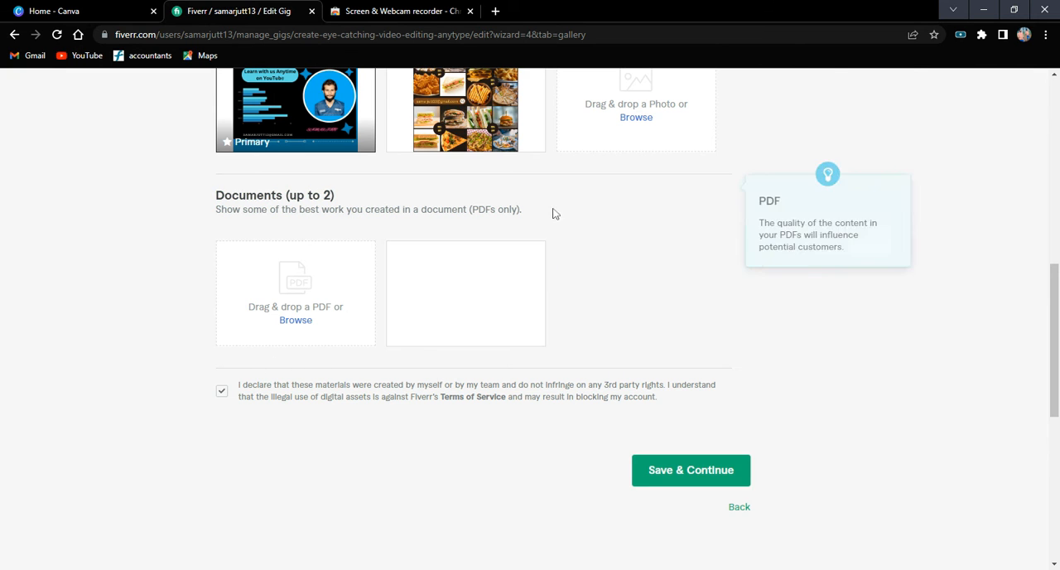
pyautogui.scroll(2, 433, 168)
pyautogui.scroll(-4, 511, 184)
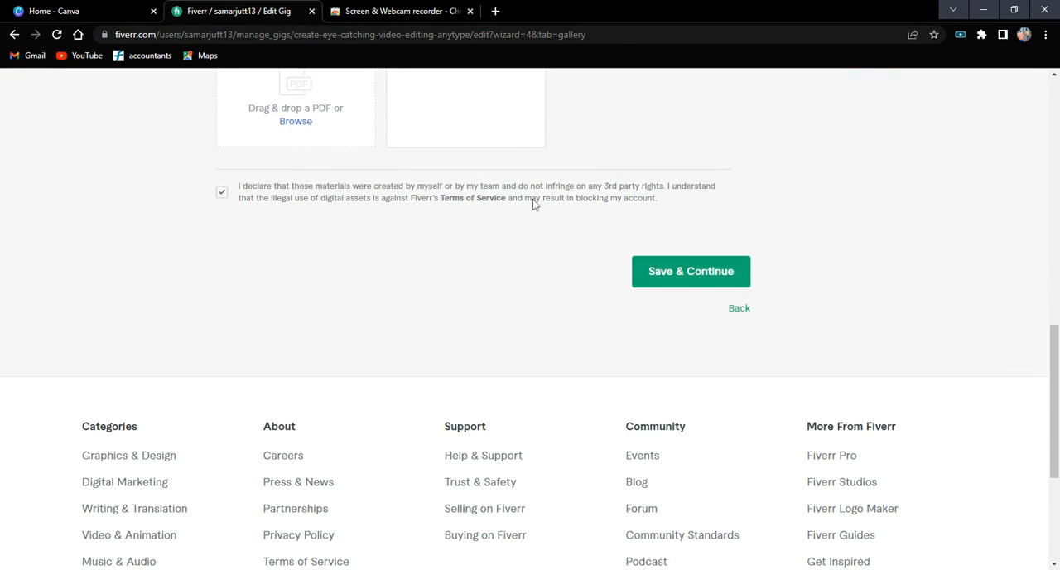
pyautogui.scroll(9, 491, 253)
pyautogui.scroll(-8, 511, 251)
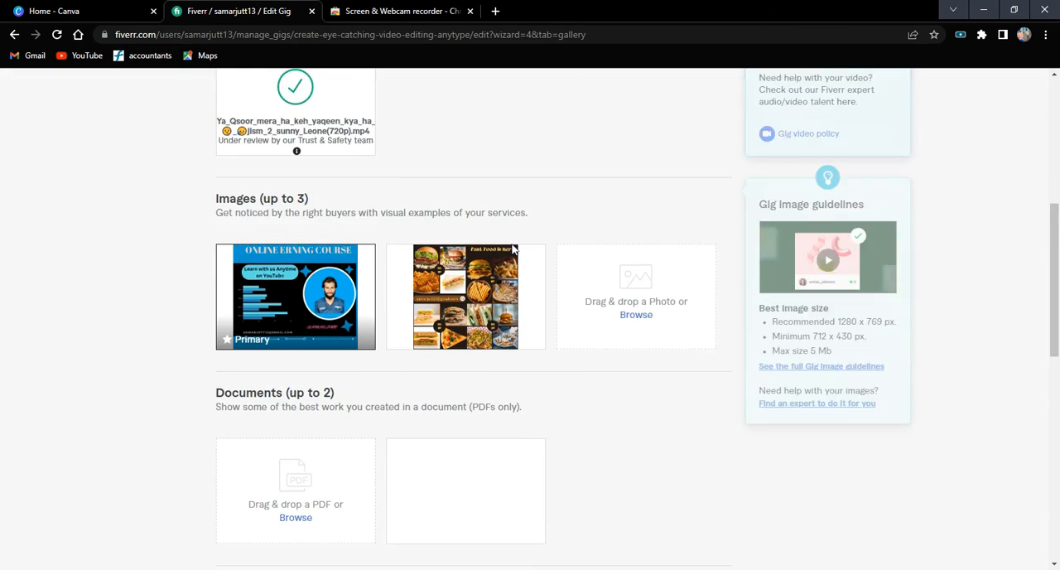
# Save the gallery and publish the video editing gig, finishing the wizard to return to the gigs overview.
pyautogui.click(695, 350)
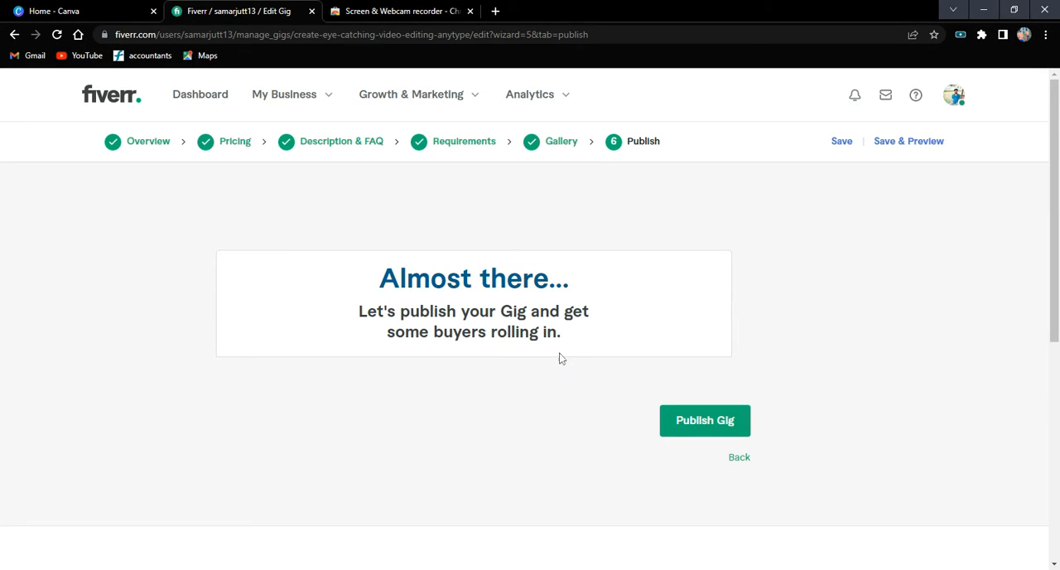
pyautogui.click(673, 431)
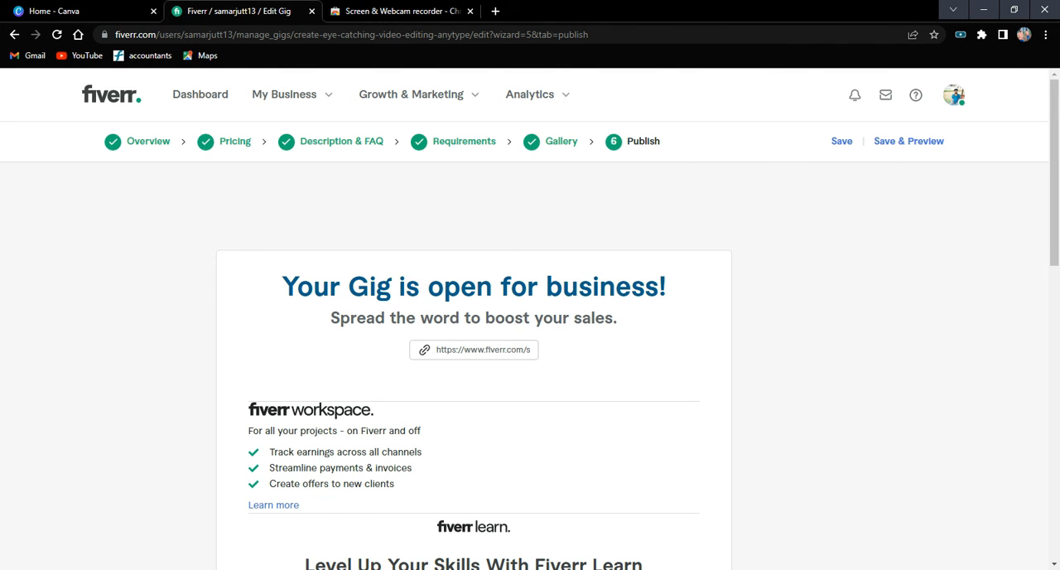
pyautogui.scroll(-5, 497, 360)
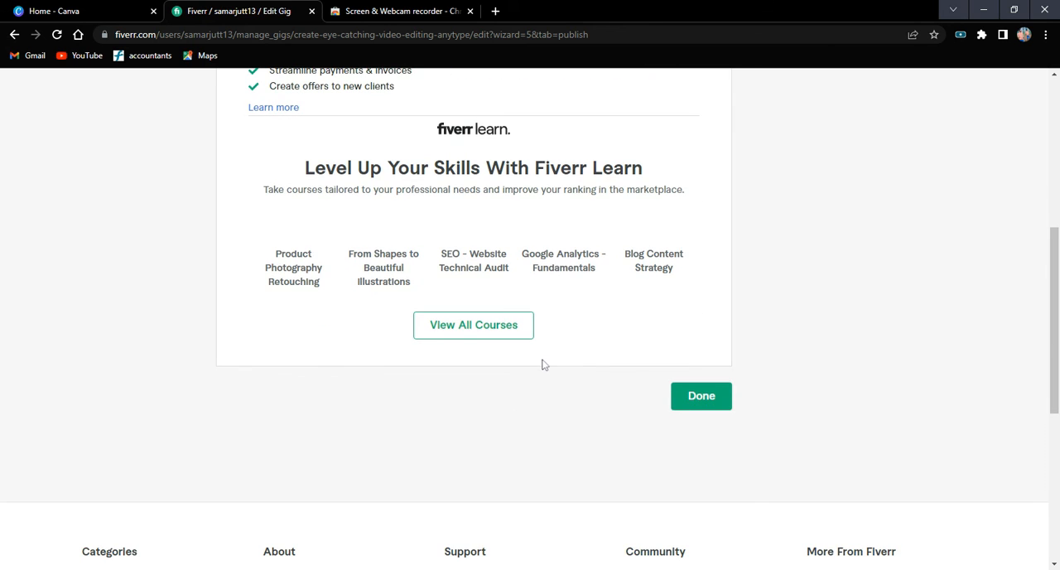
pyautogui.click(700, 395)
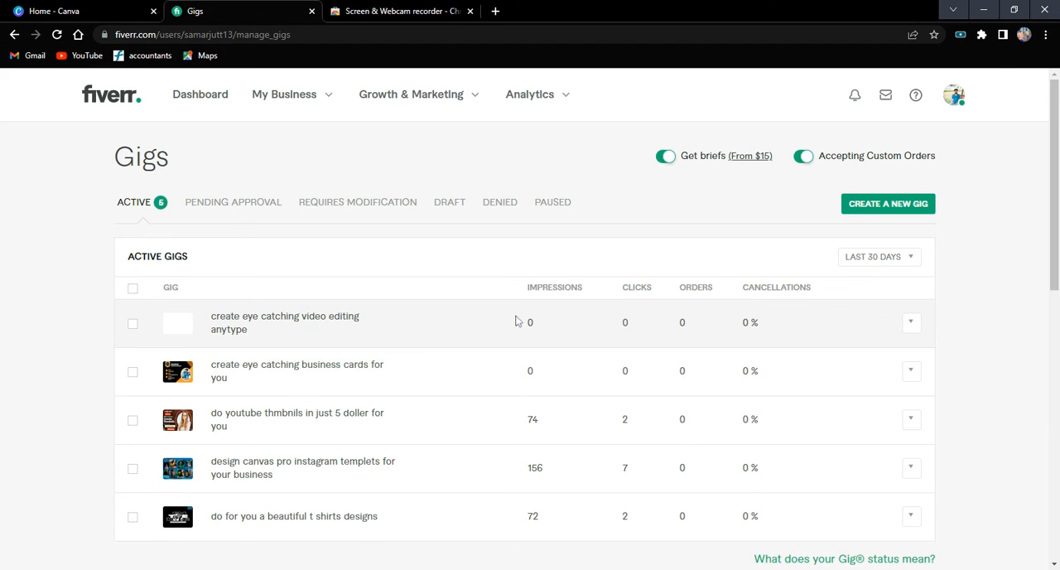
# Look over the active gigs list, checking the new video editing gig and the statistics of each gig.
pyautogui.scroll(-1, 515, 321)
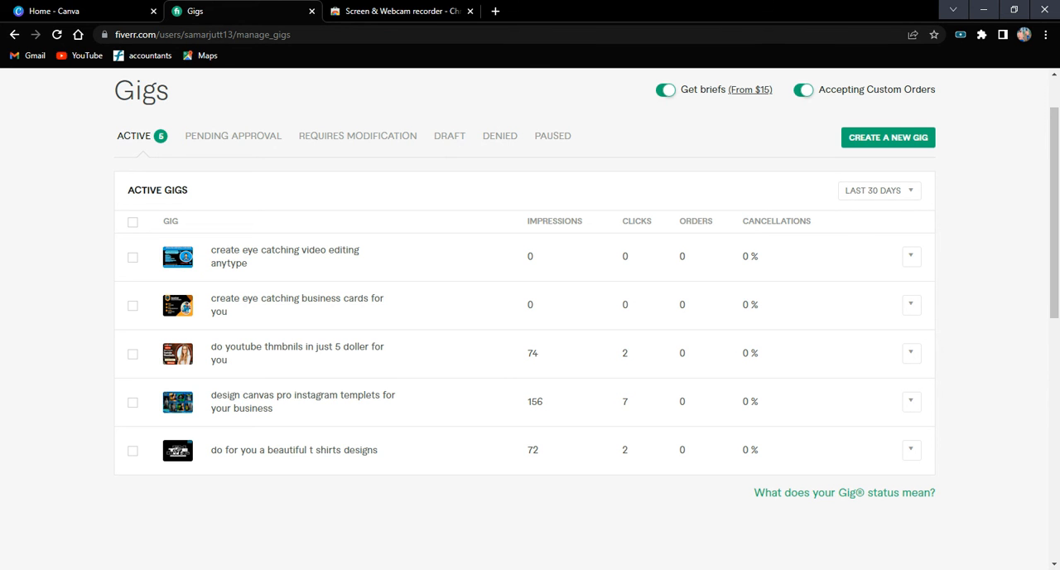
pyautogui.scroll(1, 610, 494)
pyautogui.scroll(-2, 544, 494)
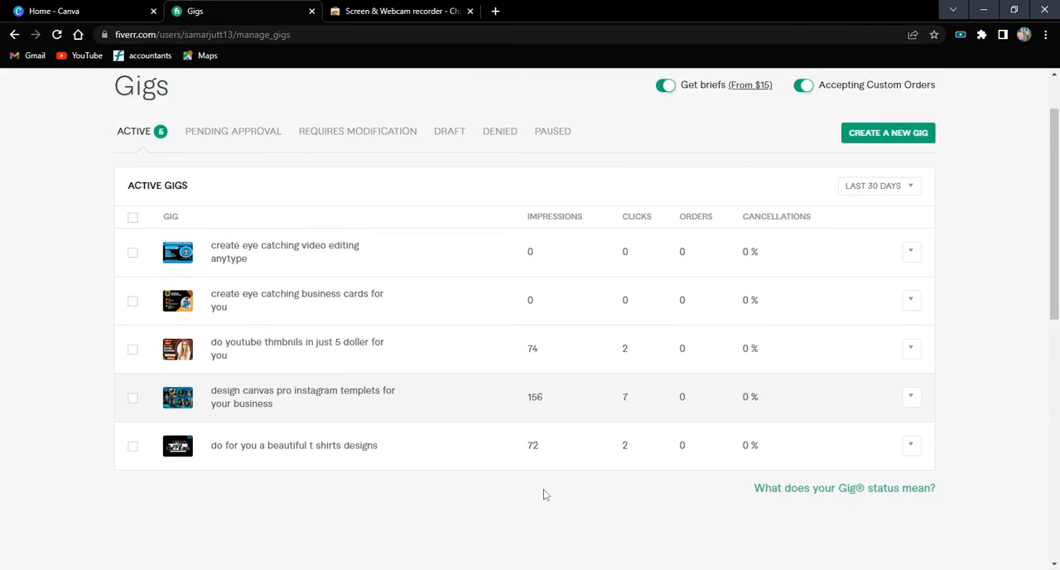
pyautogui.scroll(2, 508, 478)
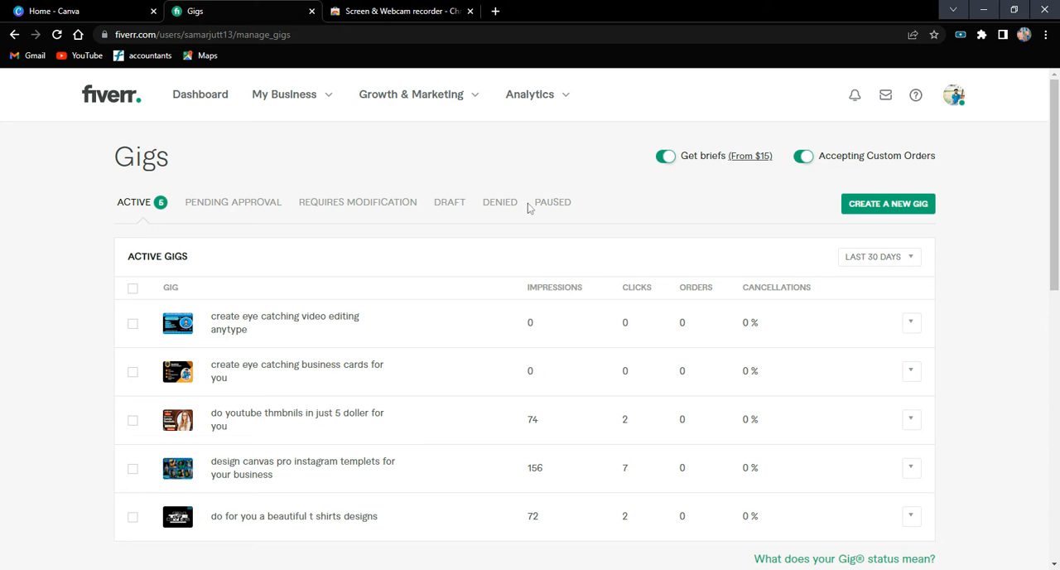
pyautogui.scroll(-1, 790, 353)
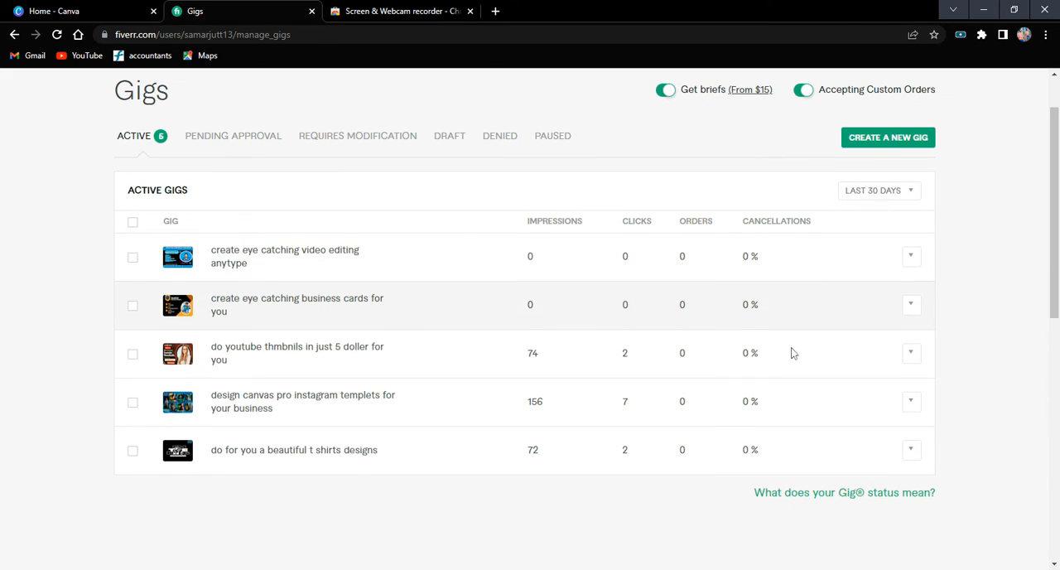
pyautogui.scroll(-2, 592, 489)
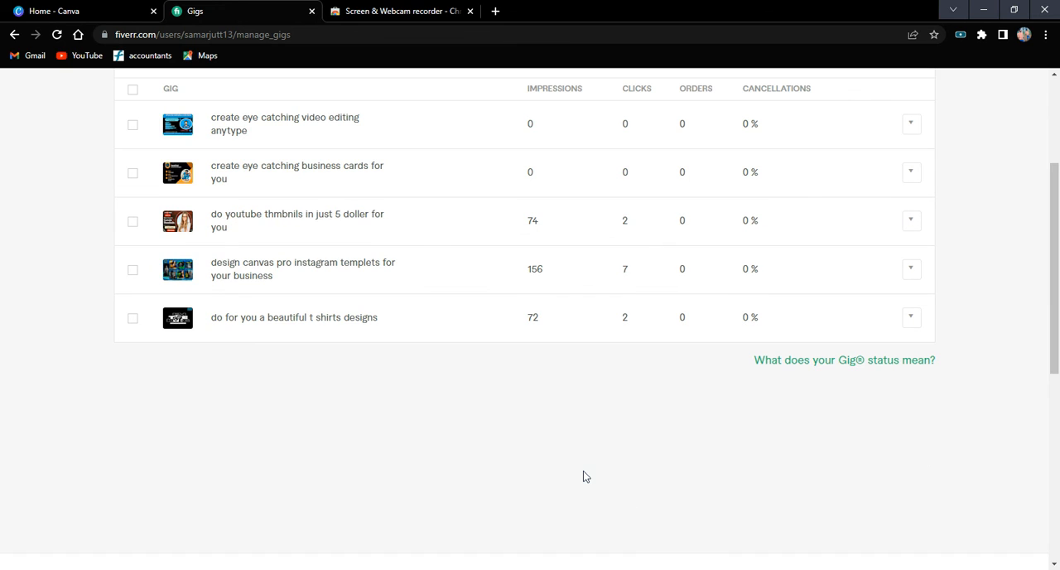